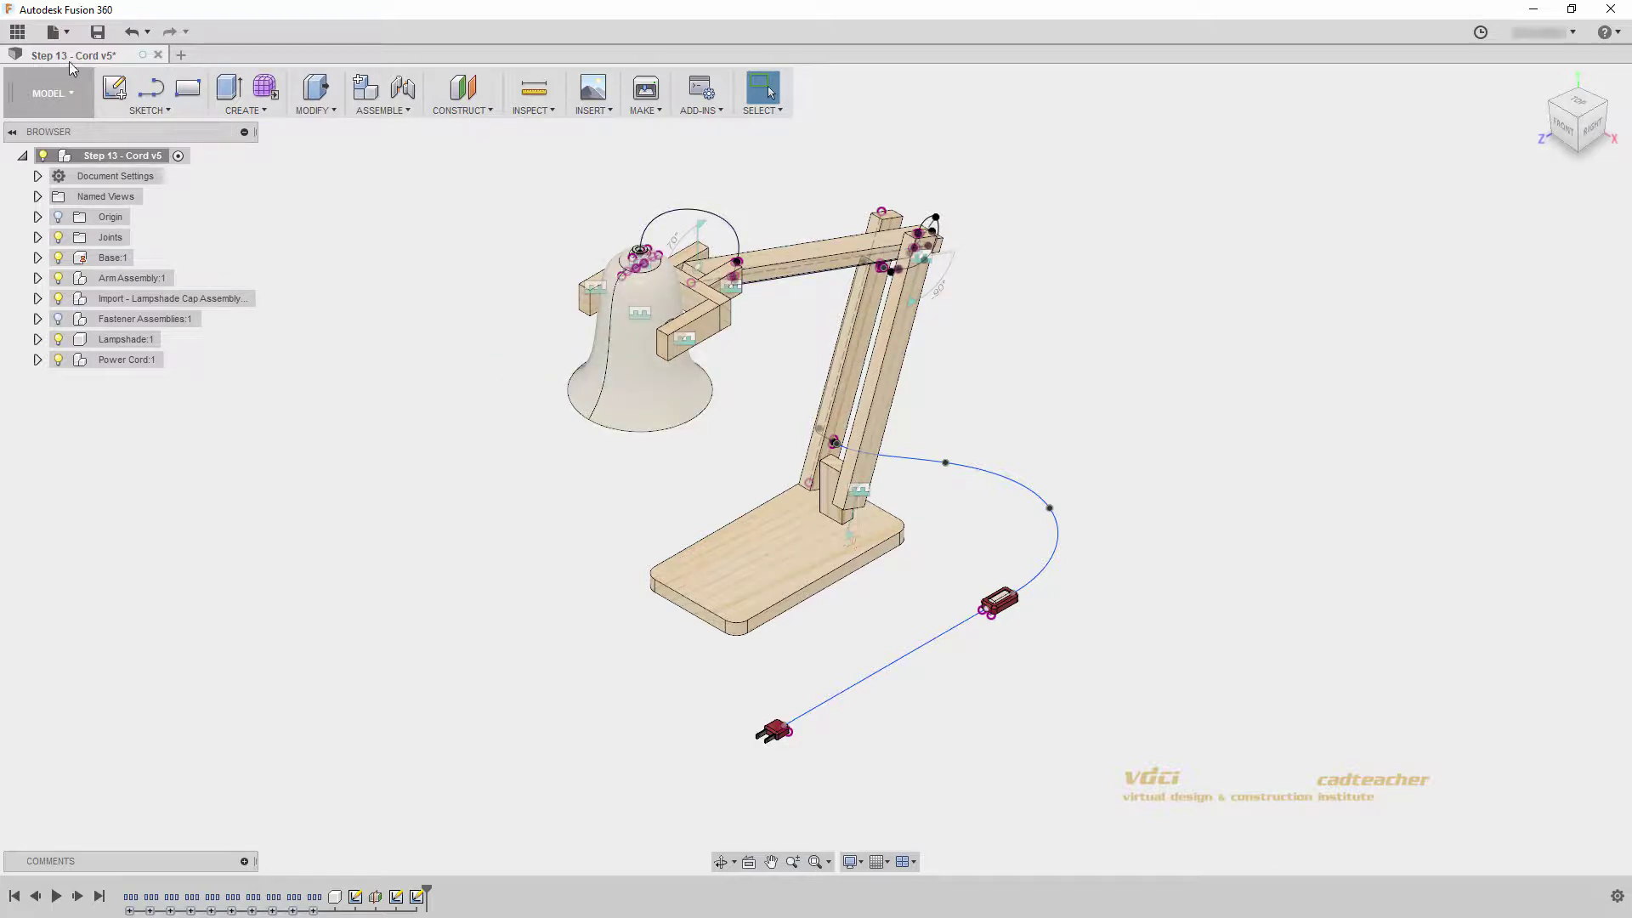
- Activate the Cord component inside the Power Cord assembly and expand it to show its sketches
left_click(37, 360)
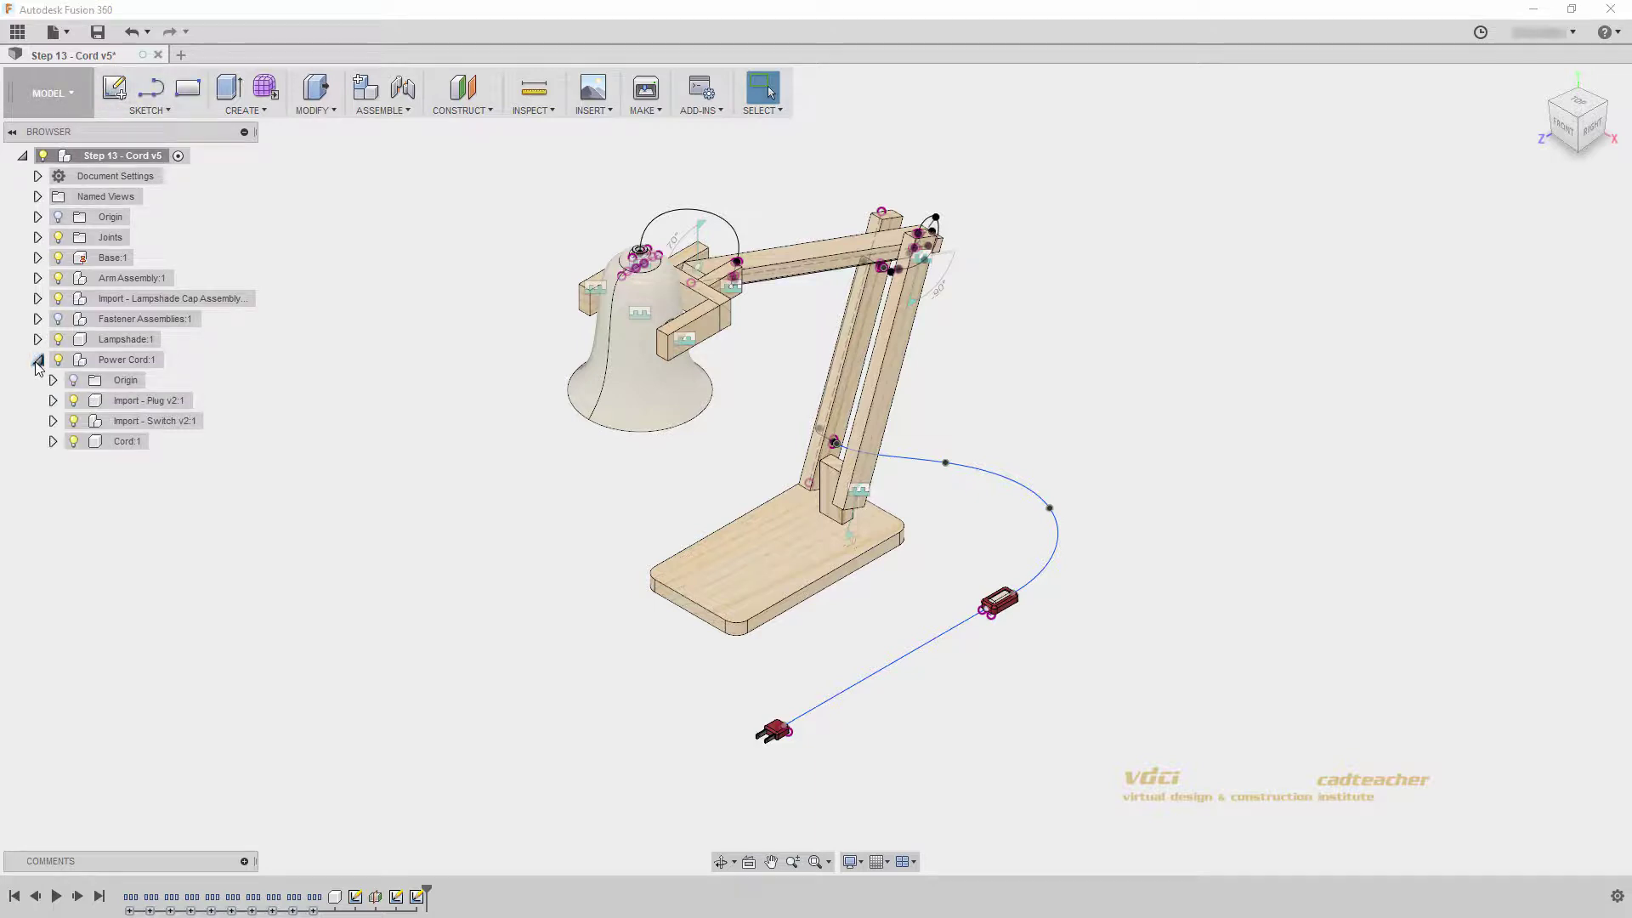
left_click(159, 442)
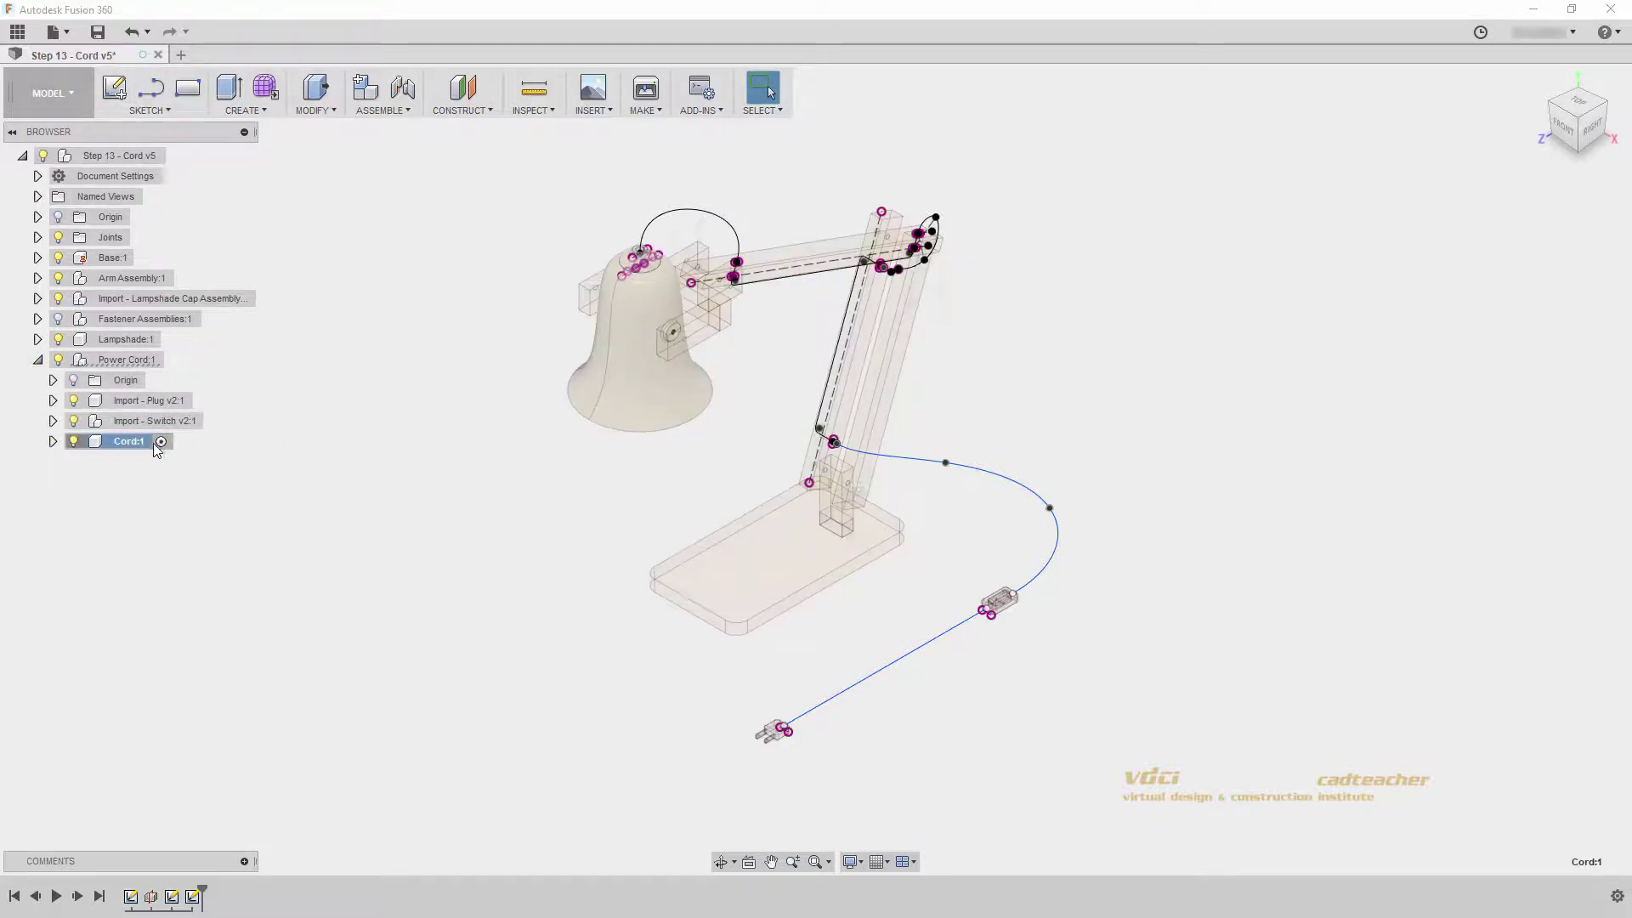
left_click(53, 441)
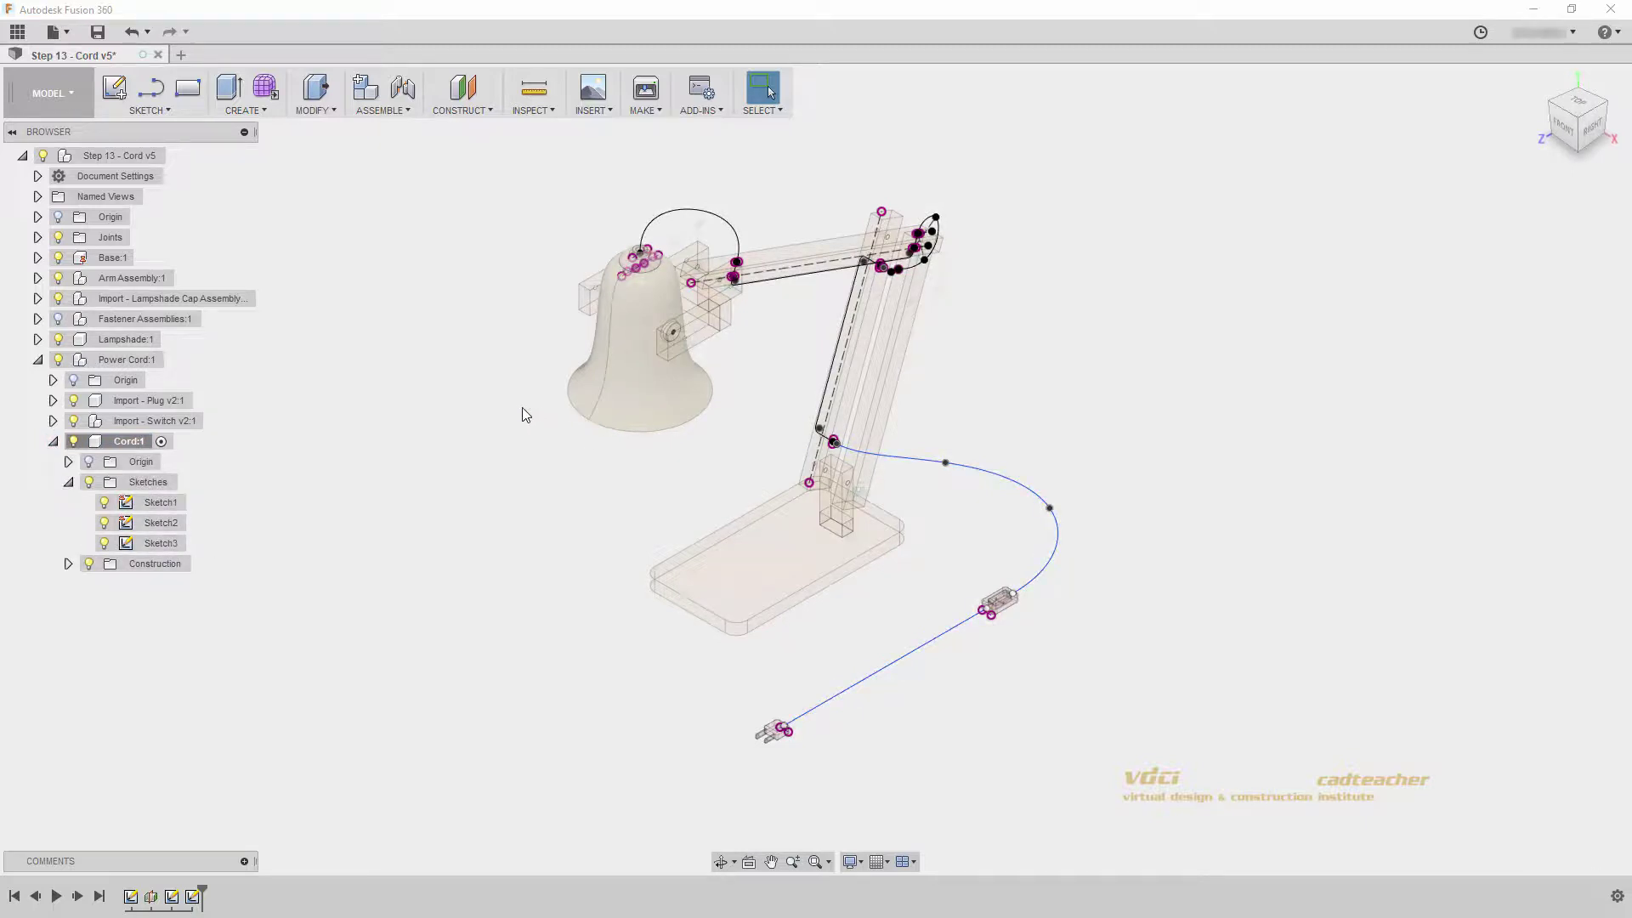
- Start a new sketch on the flat ring face around the opening of the lampshade cap
scroll(629, 255, "up", 10)
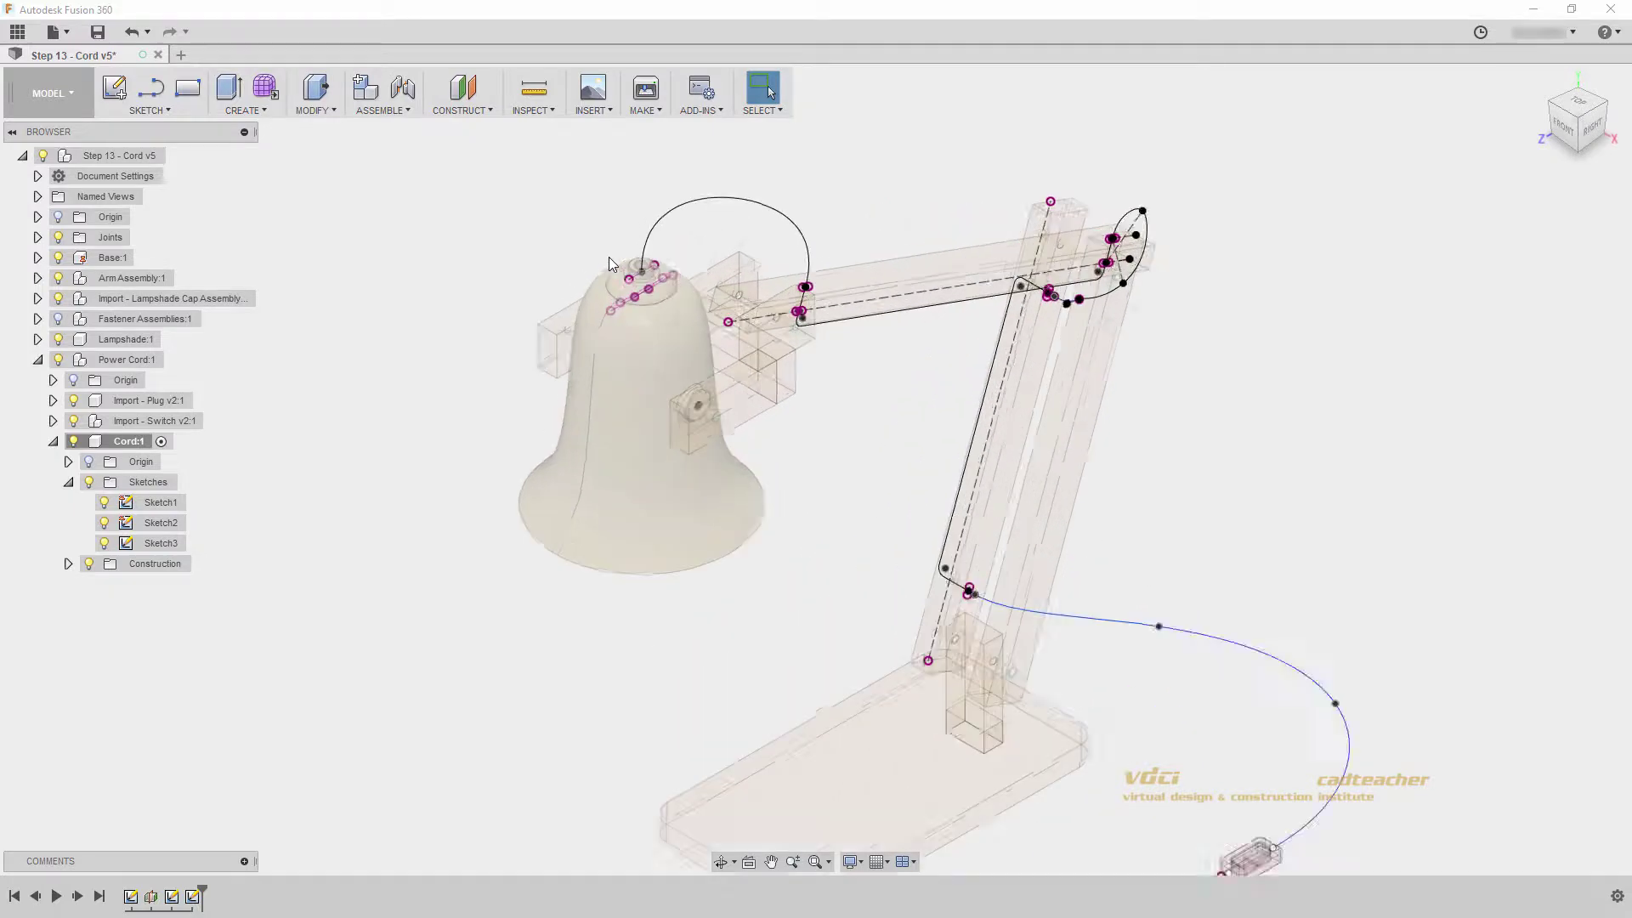
scroll(638, 304, "up", 5)
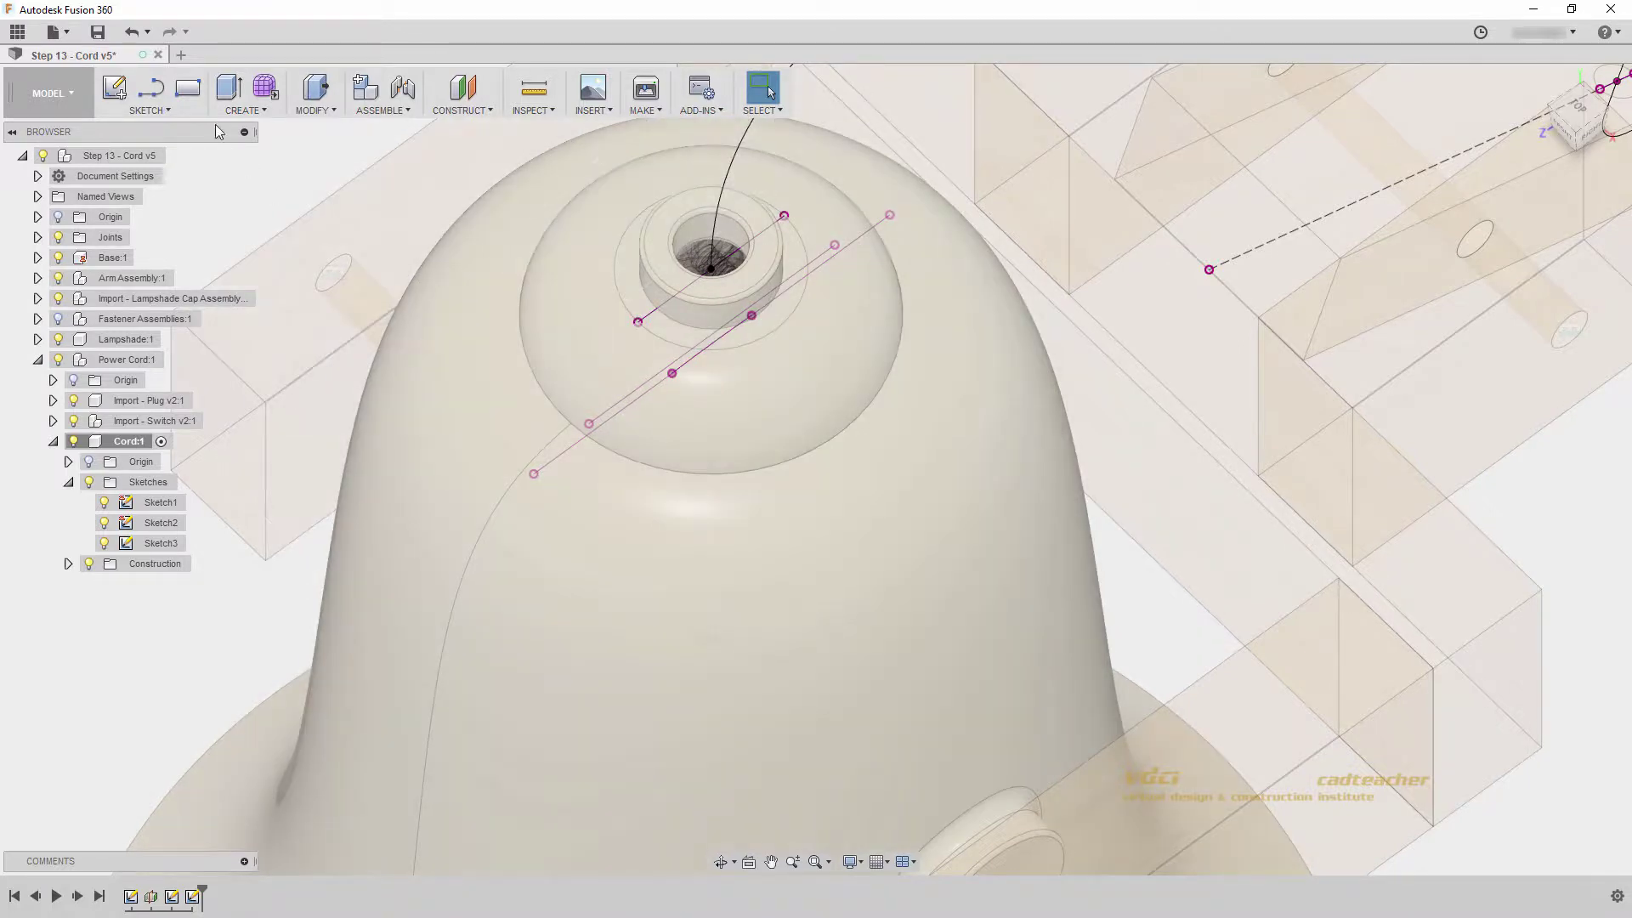
left_click(115, 89)
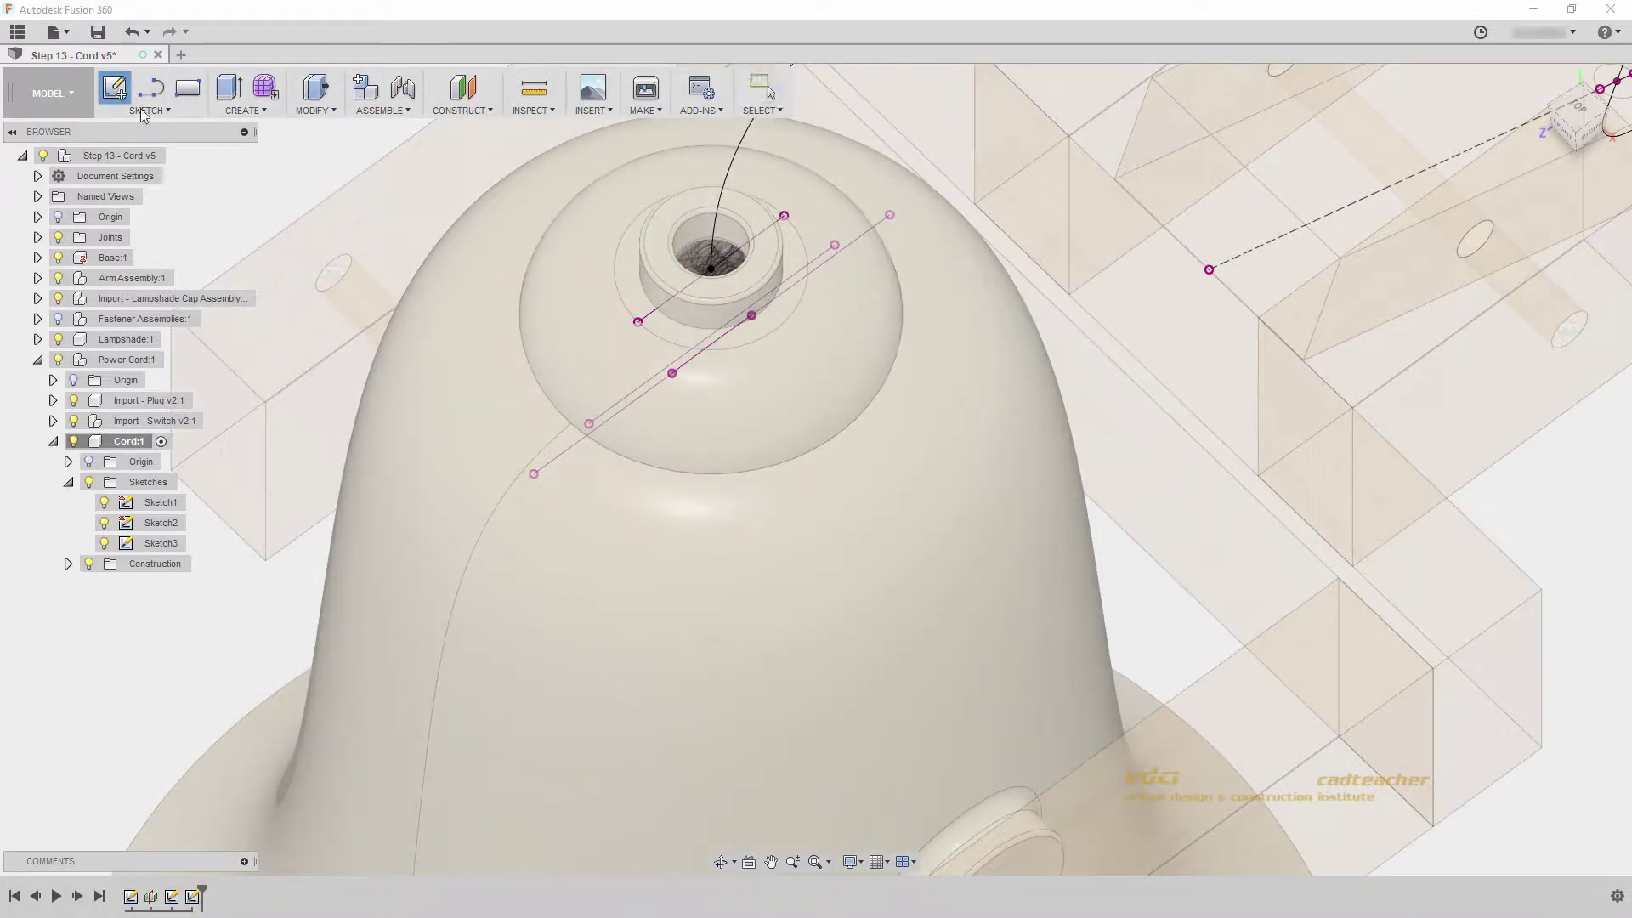
left_click(629, 266)
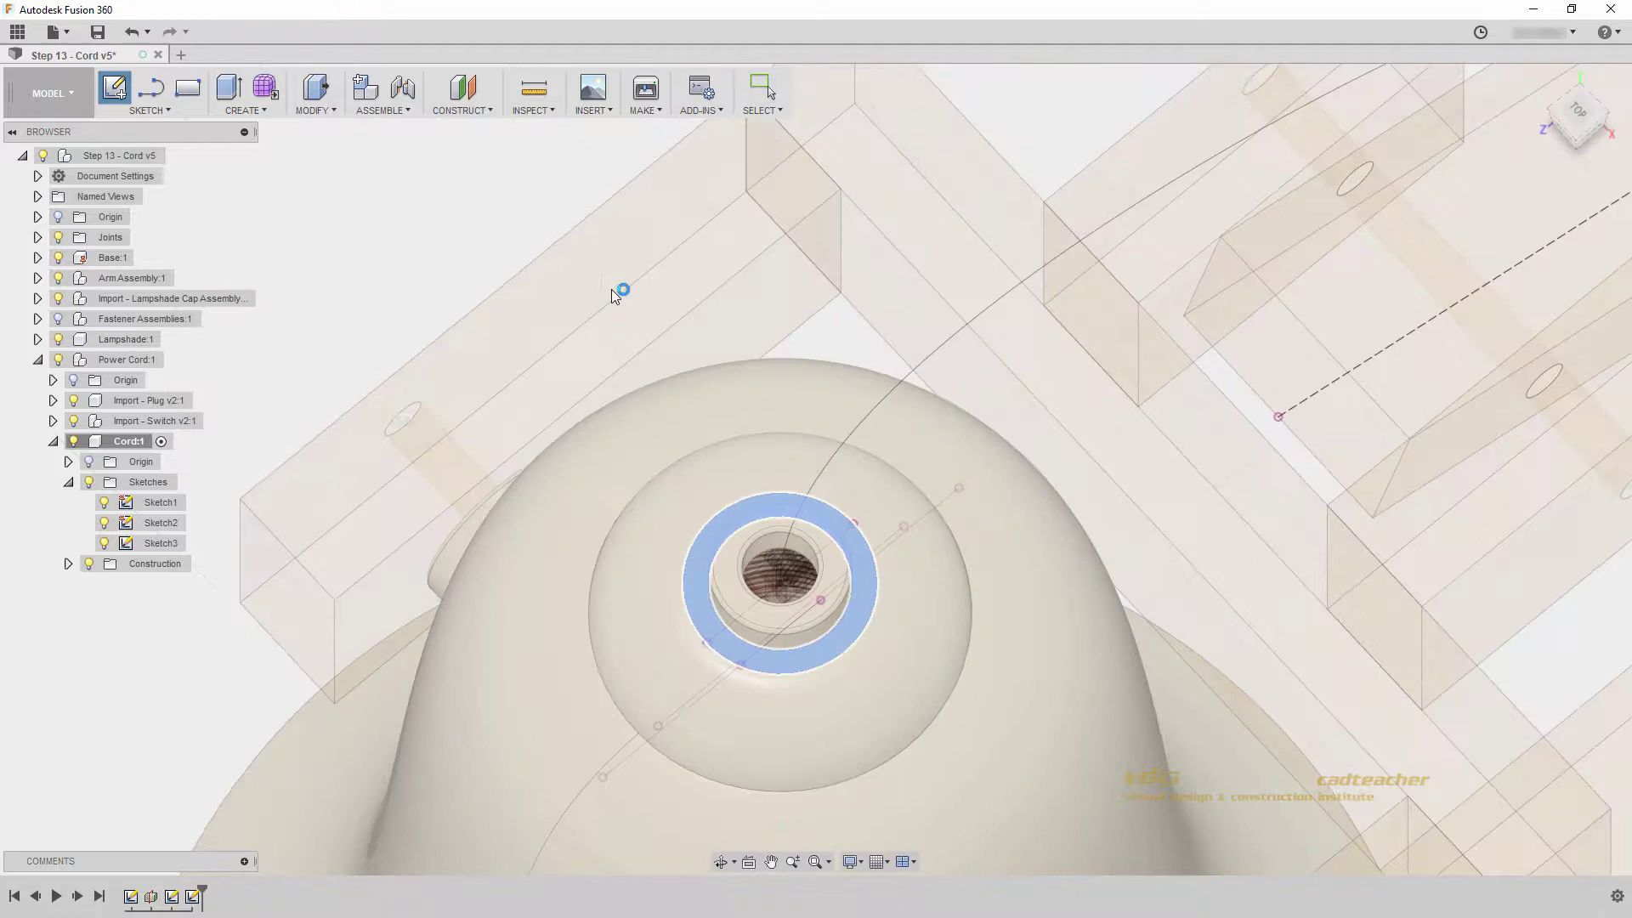
- Draw a 4 mm diameter circle centred on the cord path's end in the cap opening and finish the sketch
key("c")
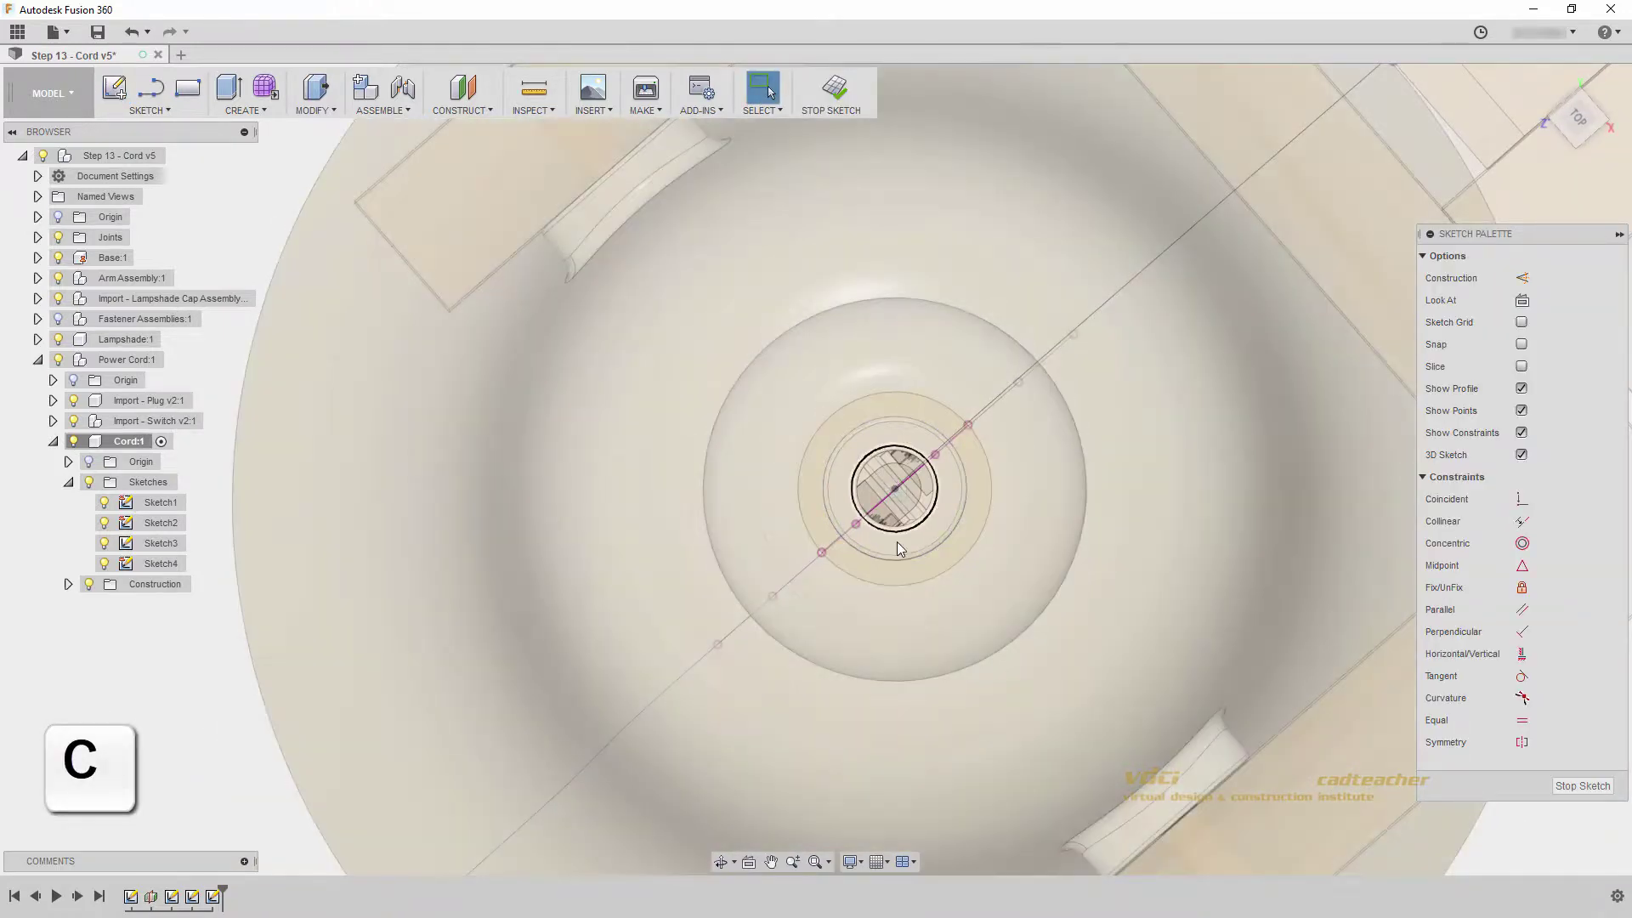
scroll(744, 463, "up", 3)
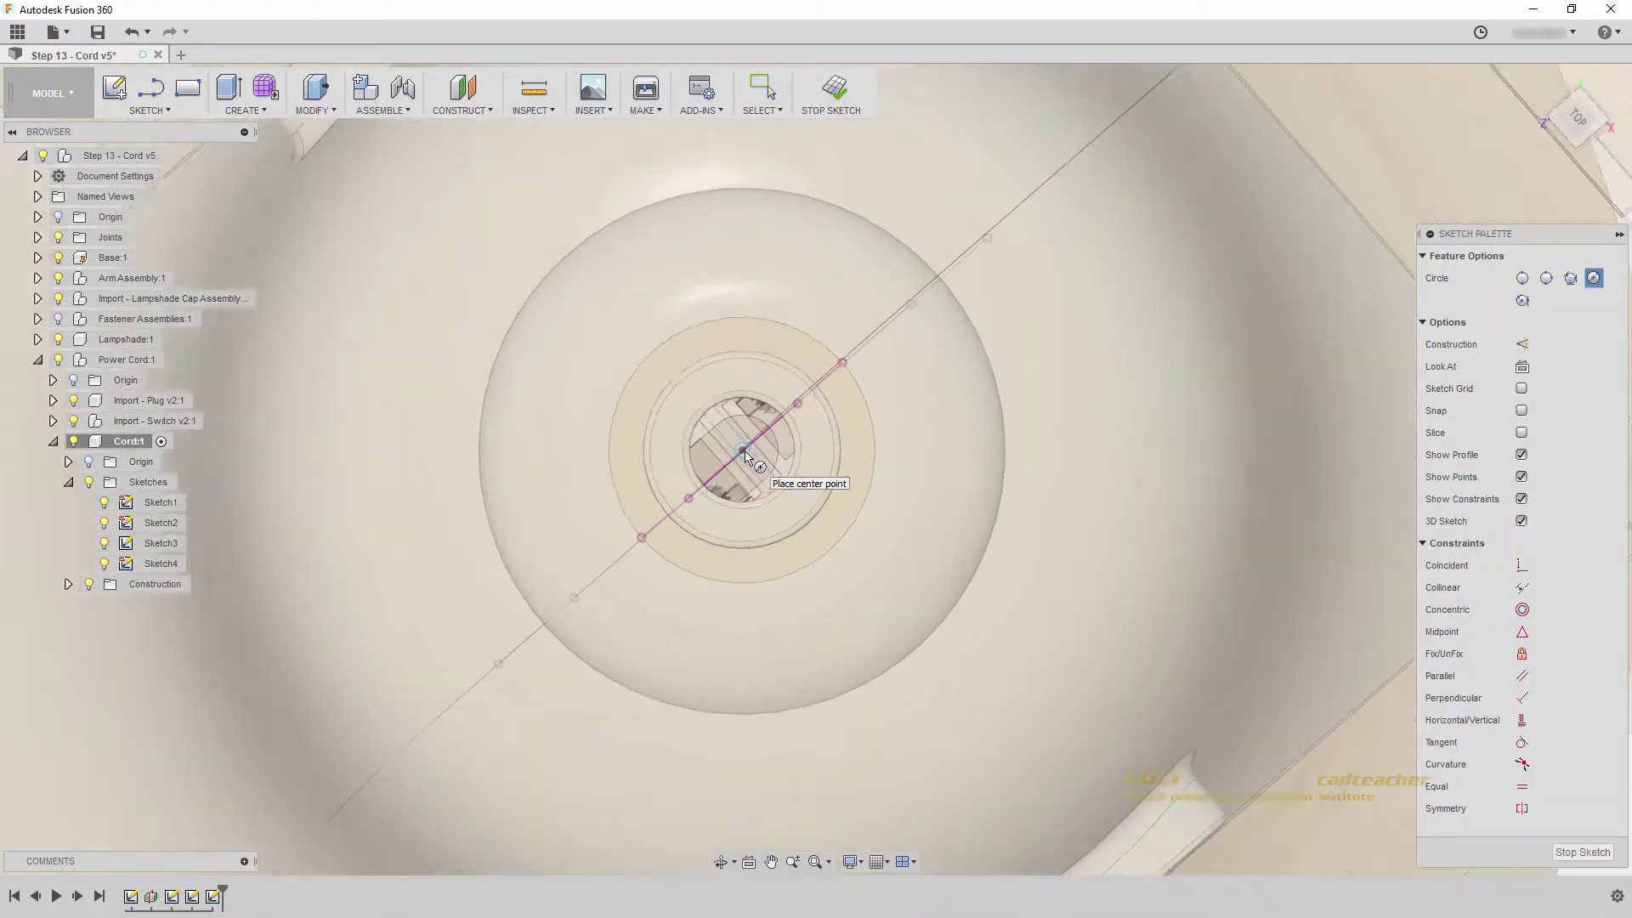
left_click(742, 451)
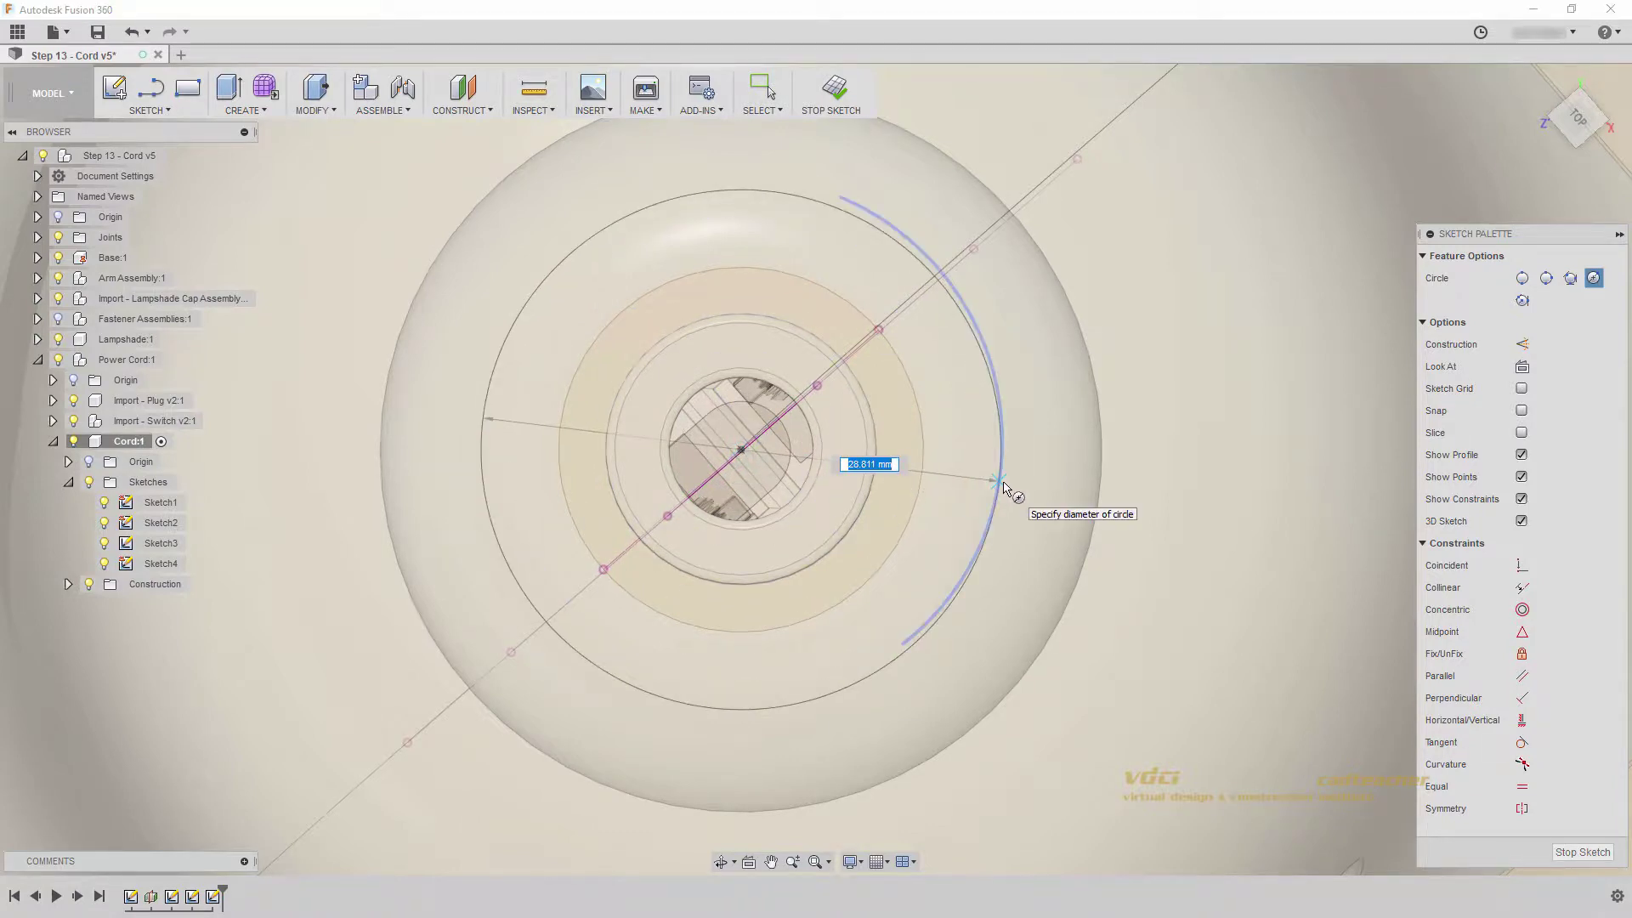
type("4")
key("Tab")
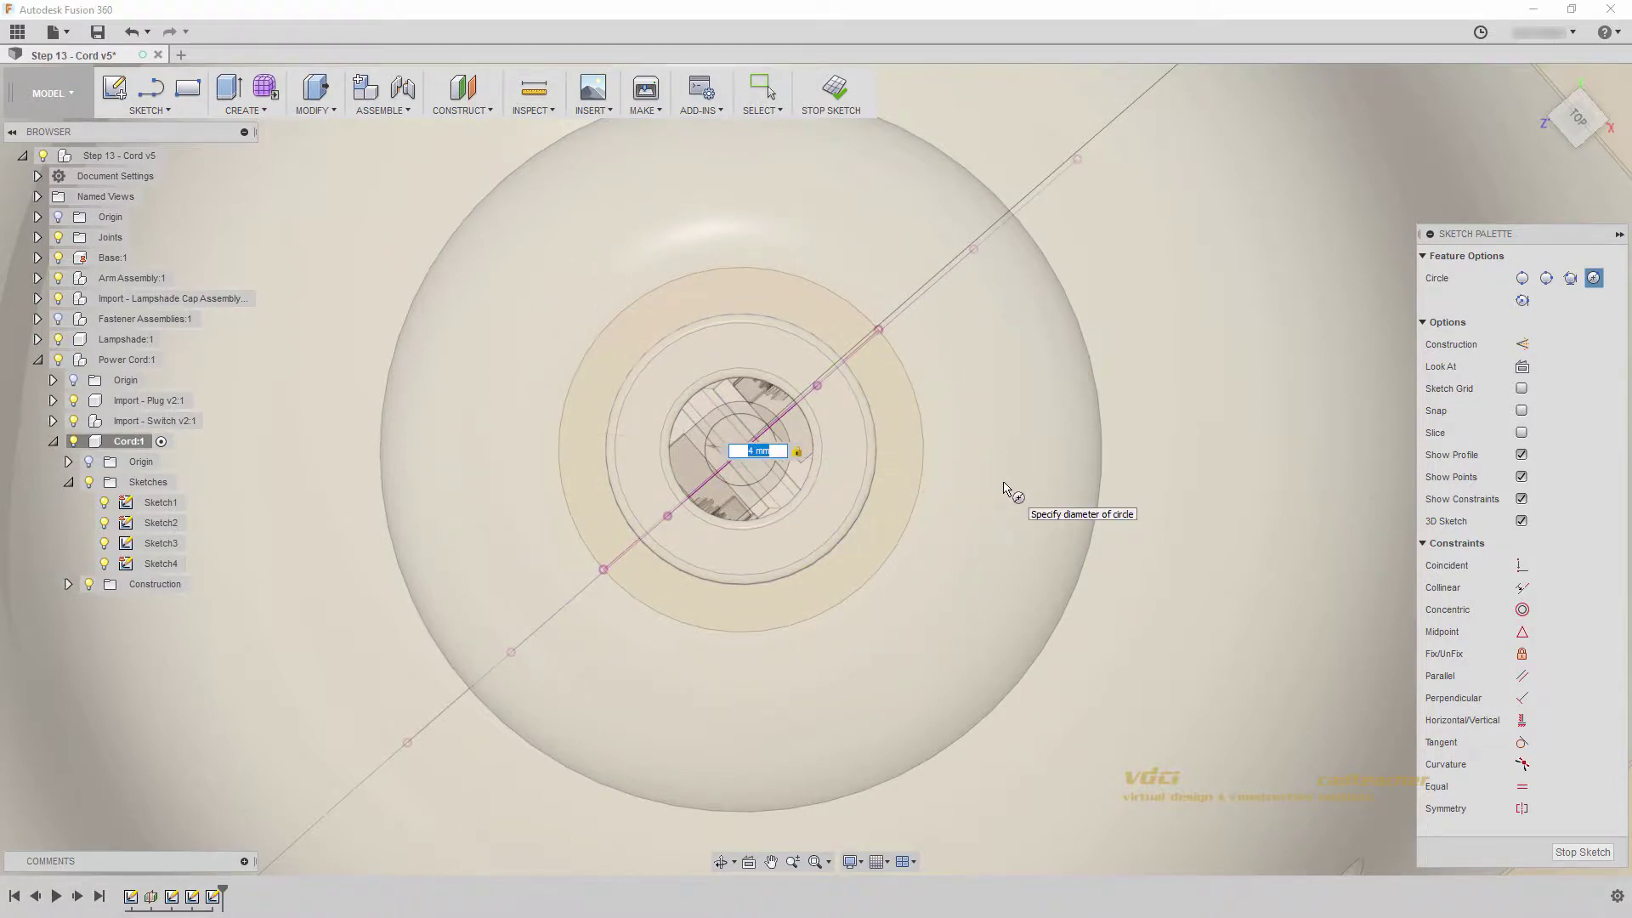
key("Return")
key("Escape")
scroll(821, 516, "up", 6)
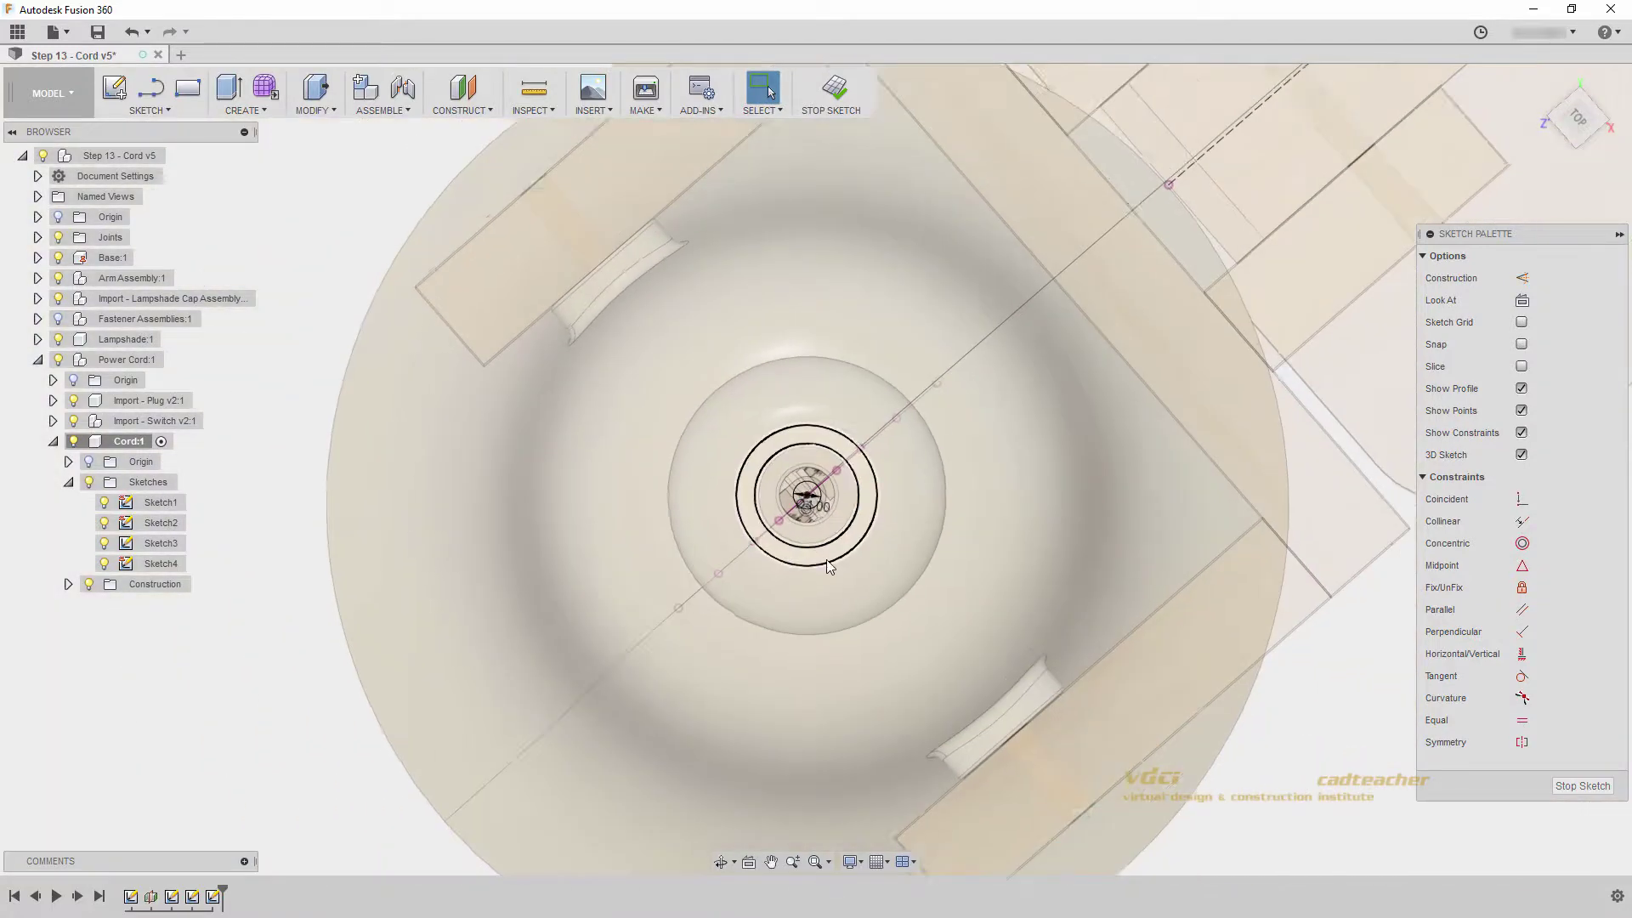
scroll(829, 567, "down", 5)
mouse_move(841, 601)
middle_mouse_down("shift")
mouse_move(845, 572)
mouse_move(878, 574)
mouse_move(808, 518)
mouse_move(820, 502)
middle_mouse_up("shift")
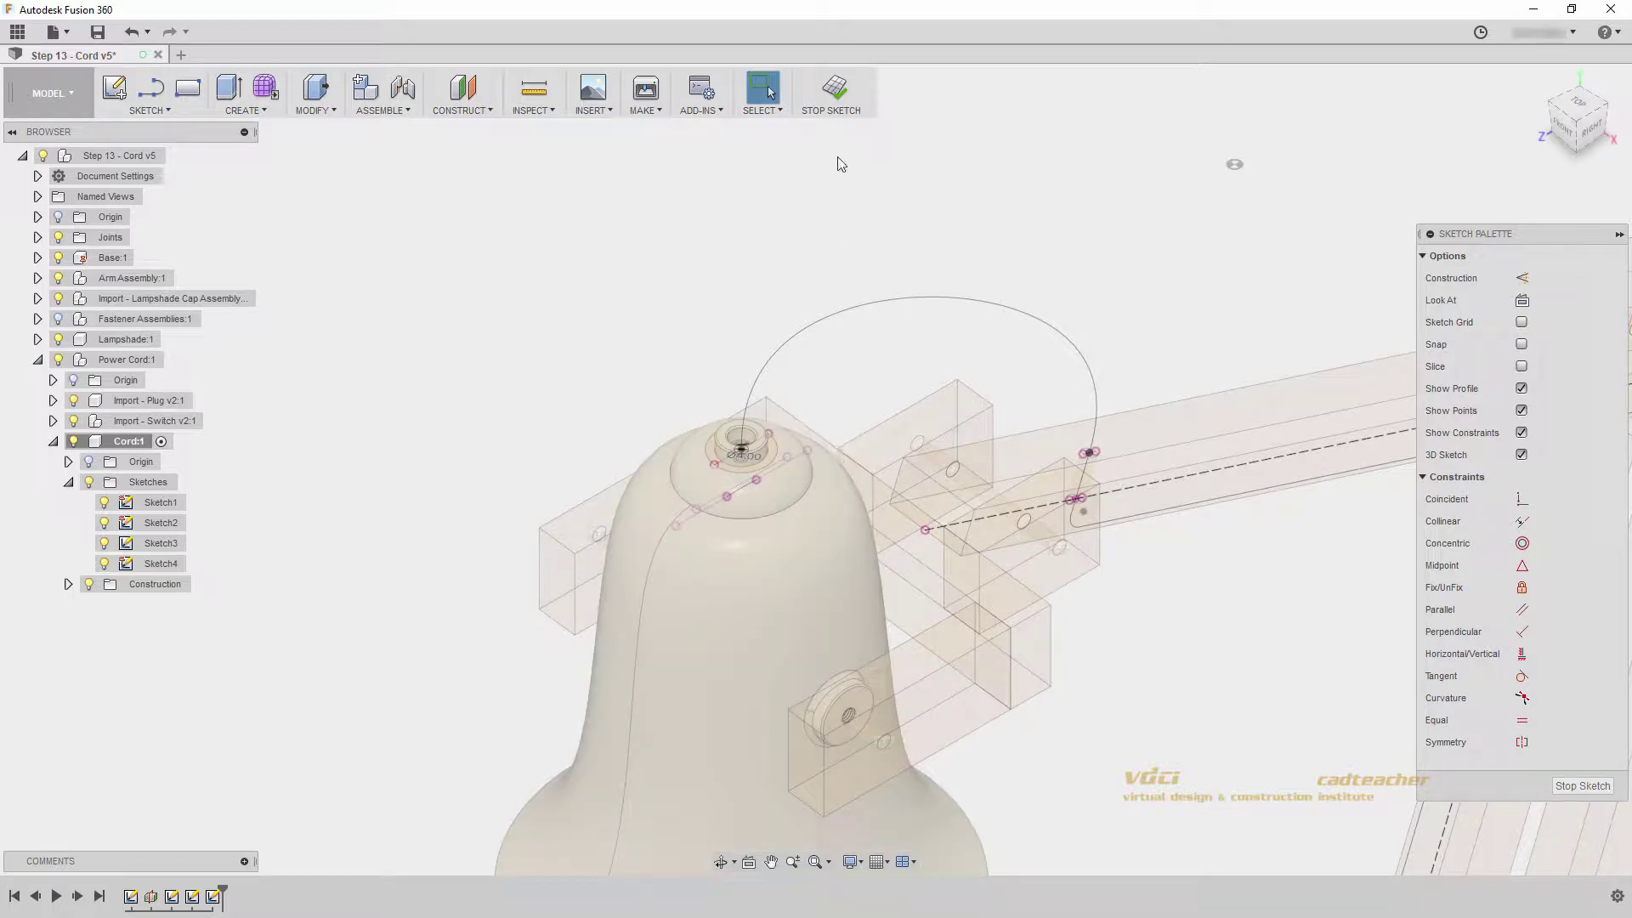
left_click(839, 97)
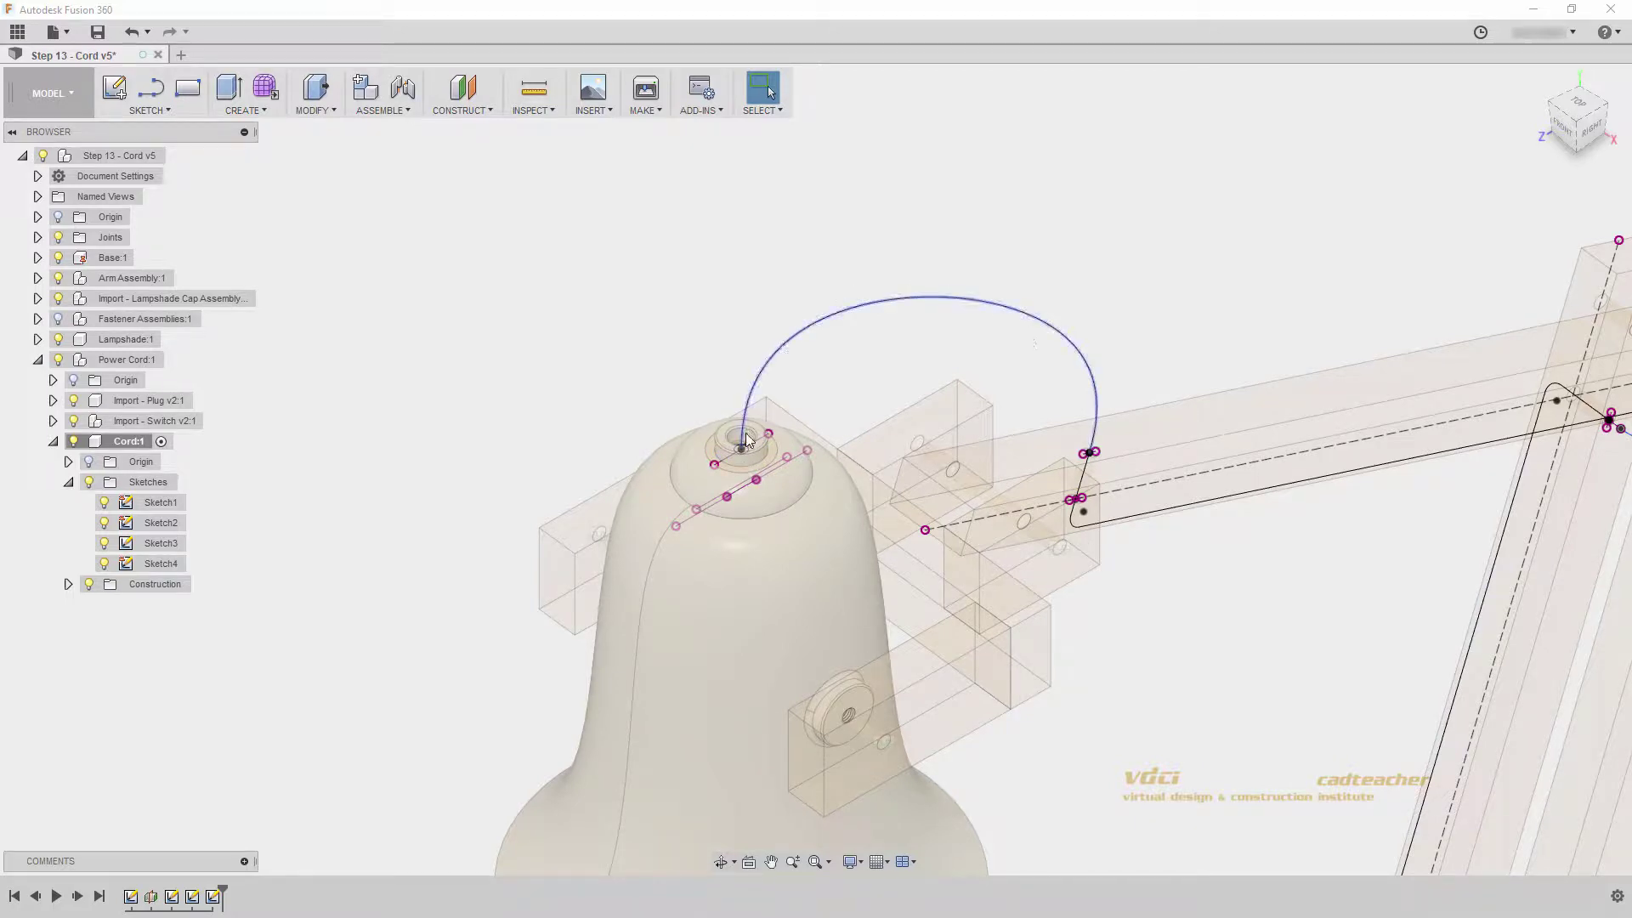
- Hide the lampshade cap assembly and the lampshade to expose the start of the cord path
scroll(590, 488, "down", 3)
middle_click_drag(694, 510, 650, 436)
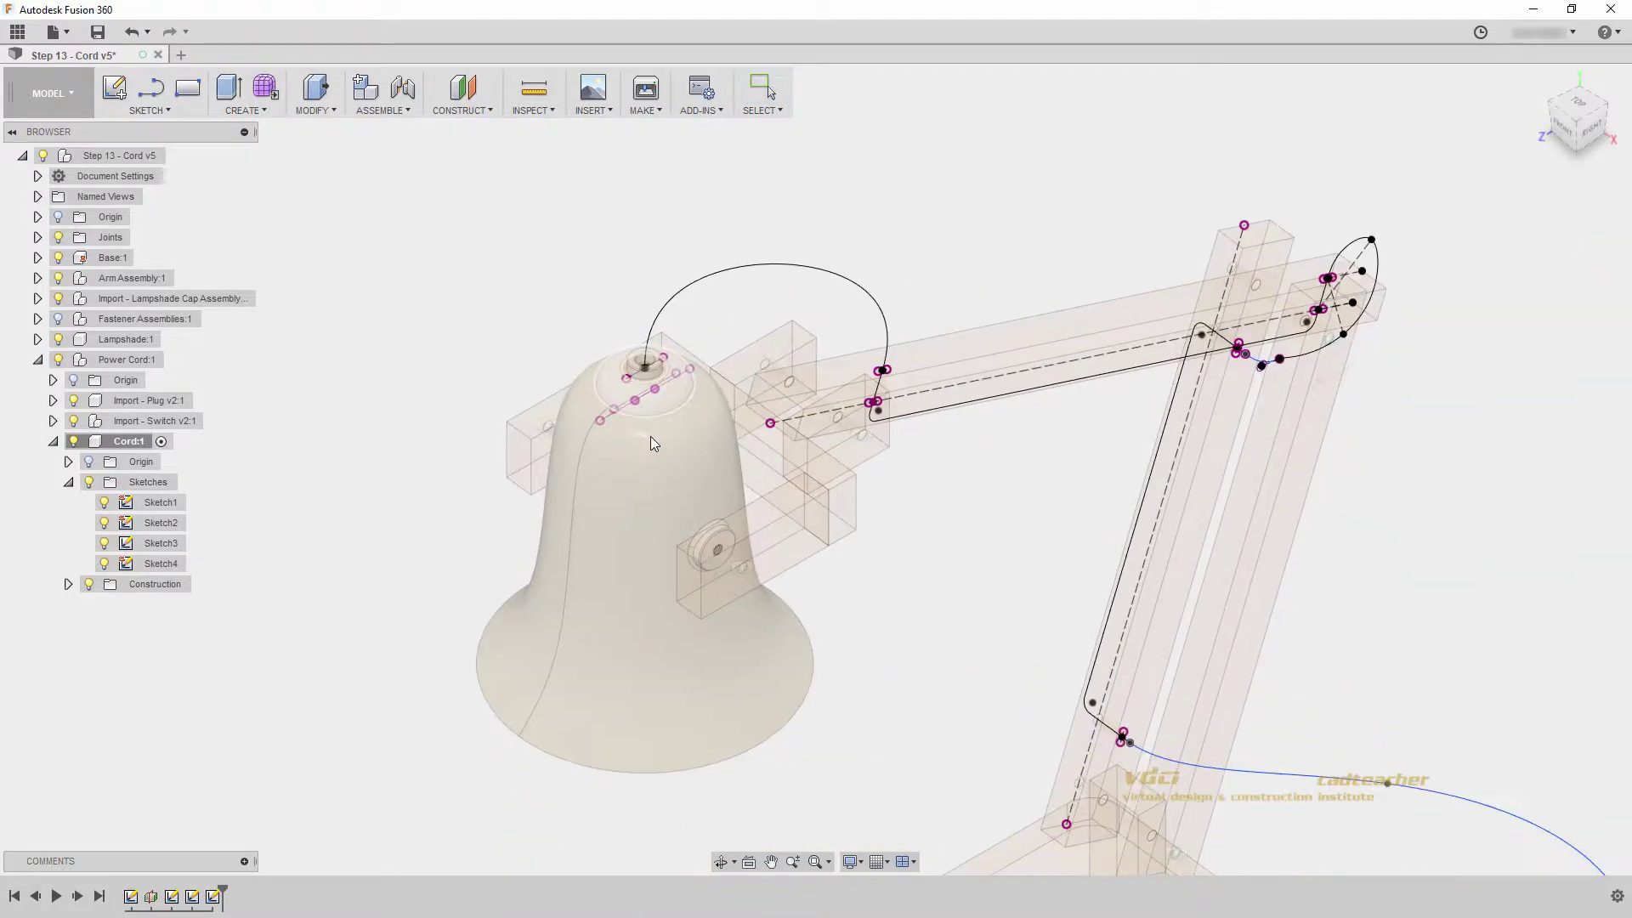
left_click(58, 298)
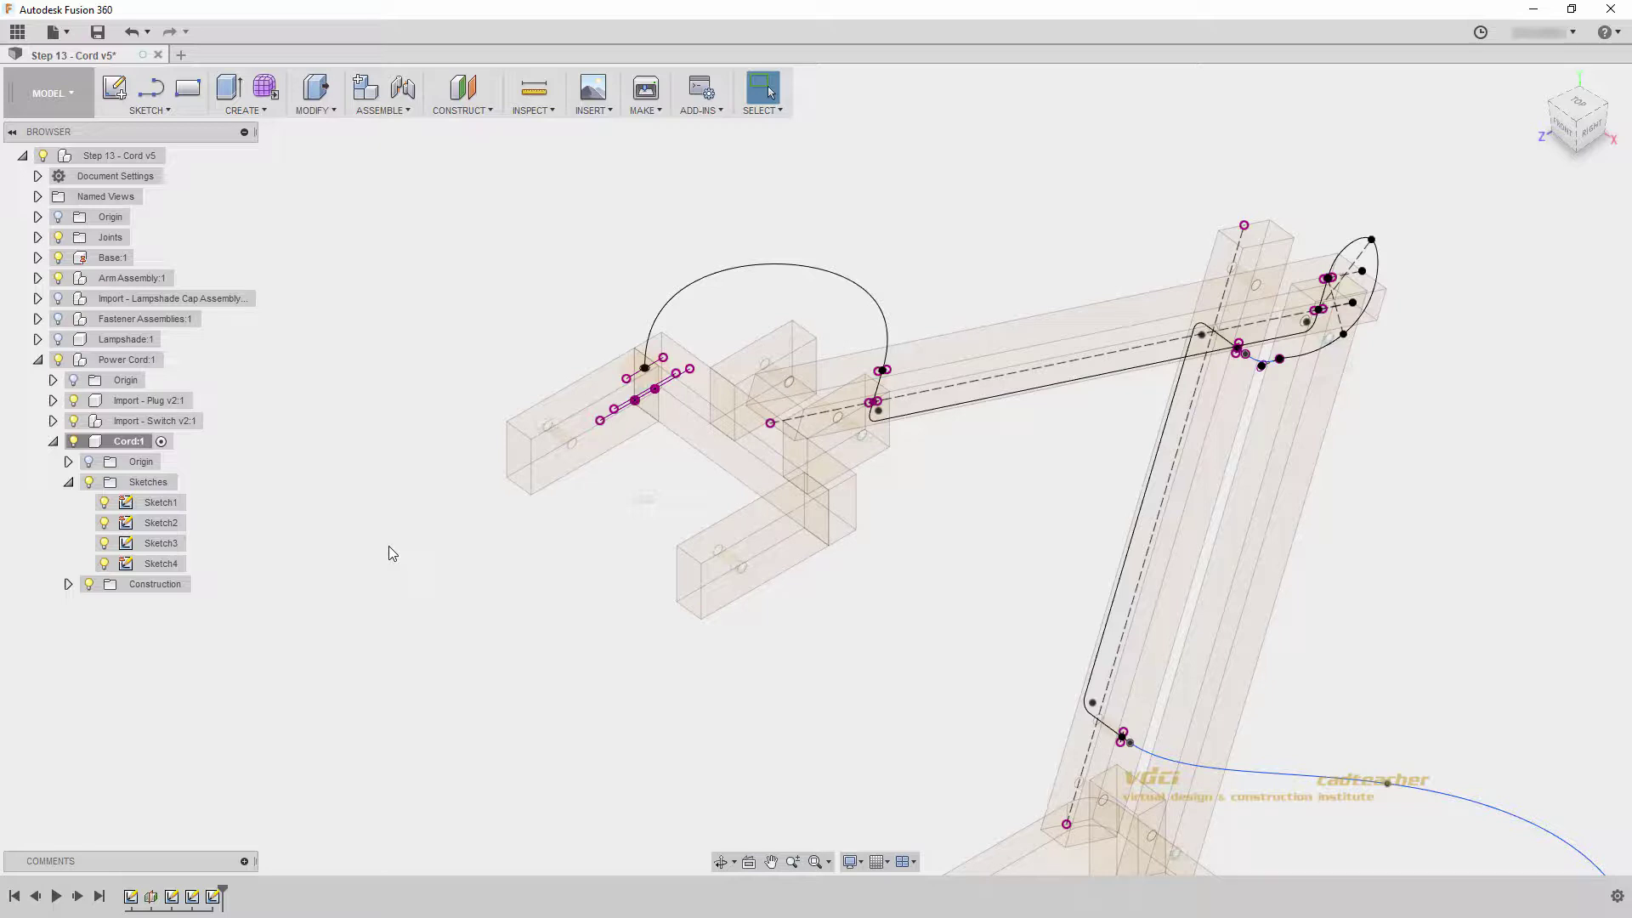
- Open Sketch3 of the cord for editing and hide the imported switch to expose the gap in the path
scroll(850, 629, "down", 5)
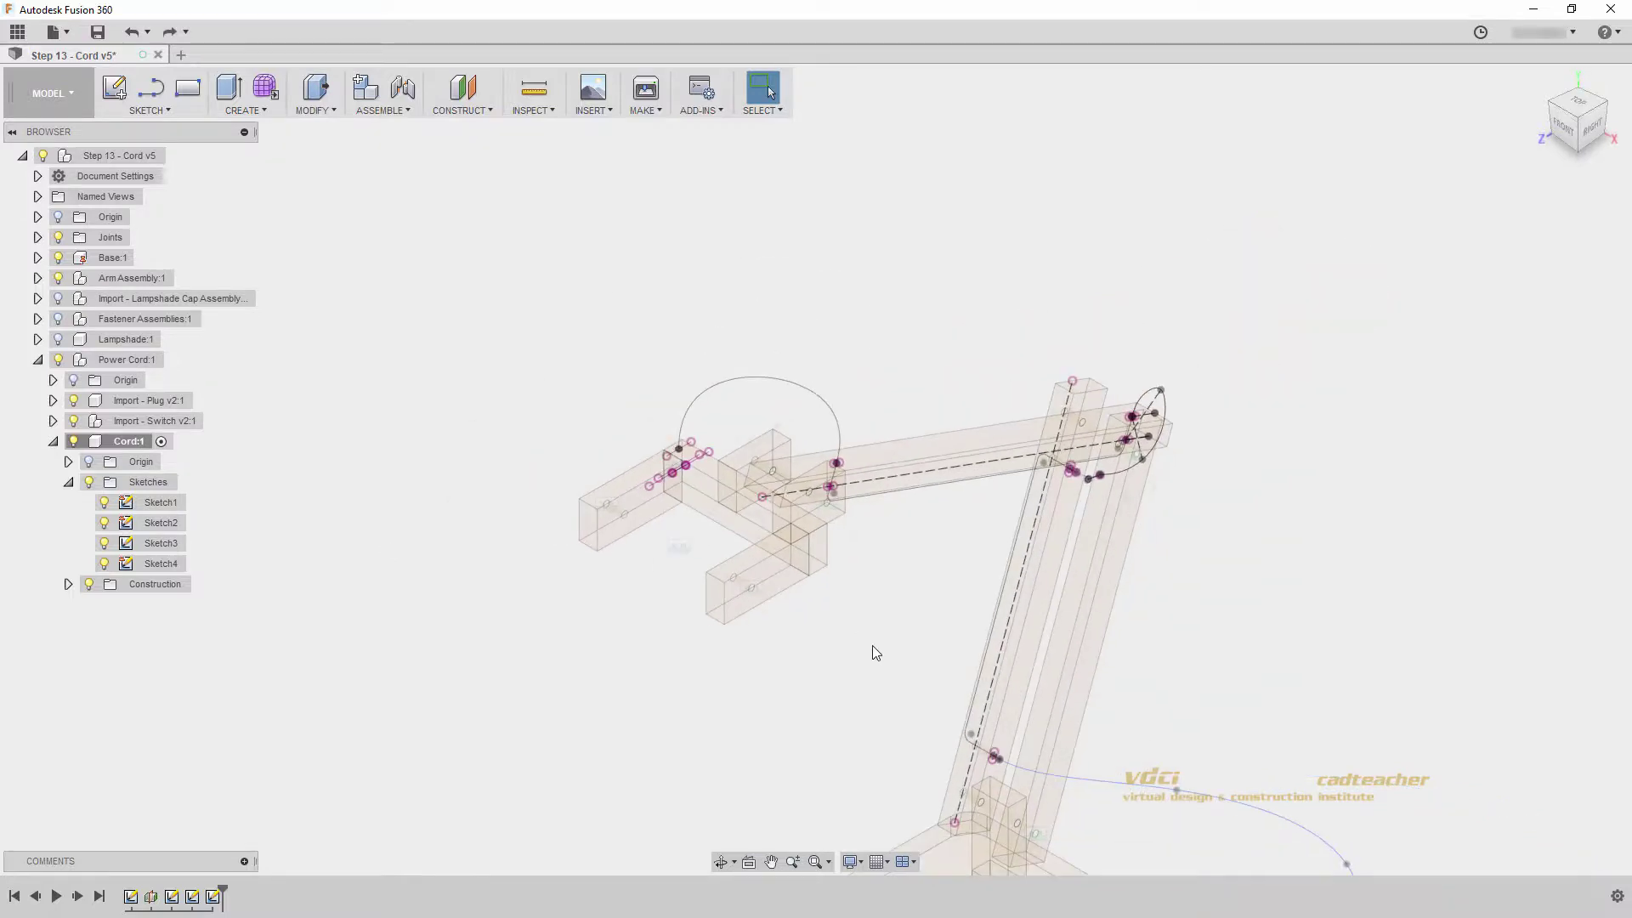
middle_click_drag(812, 556, 681, 346)
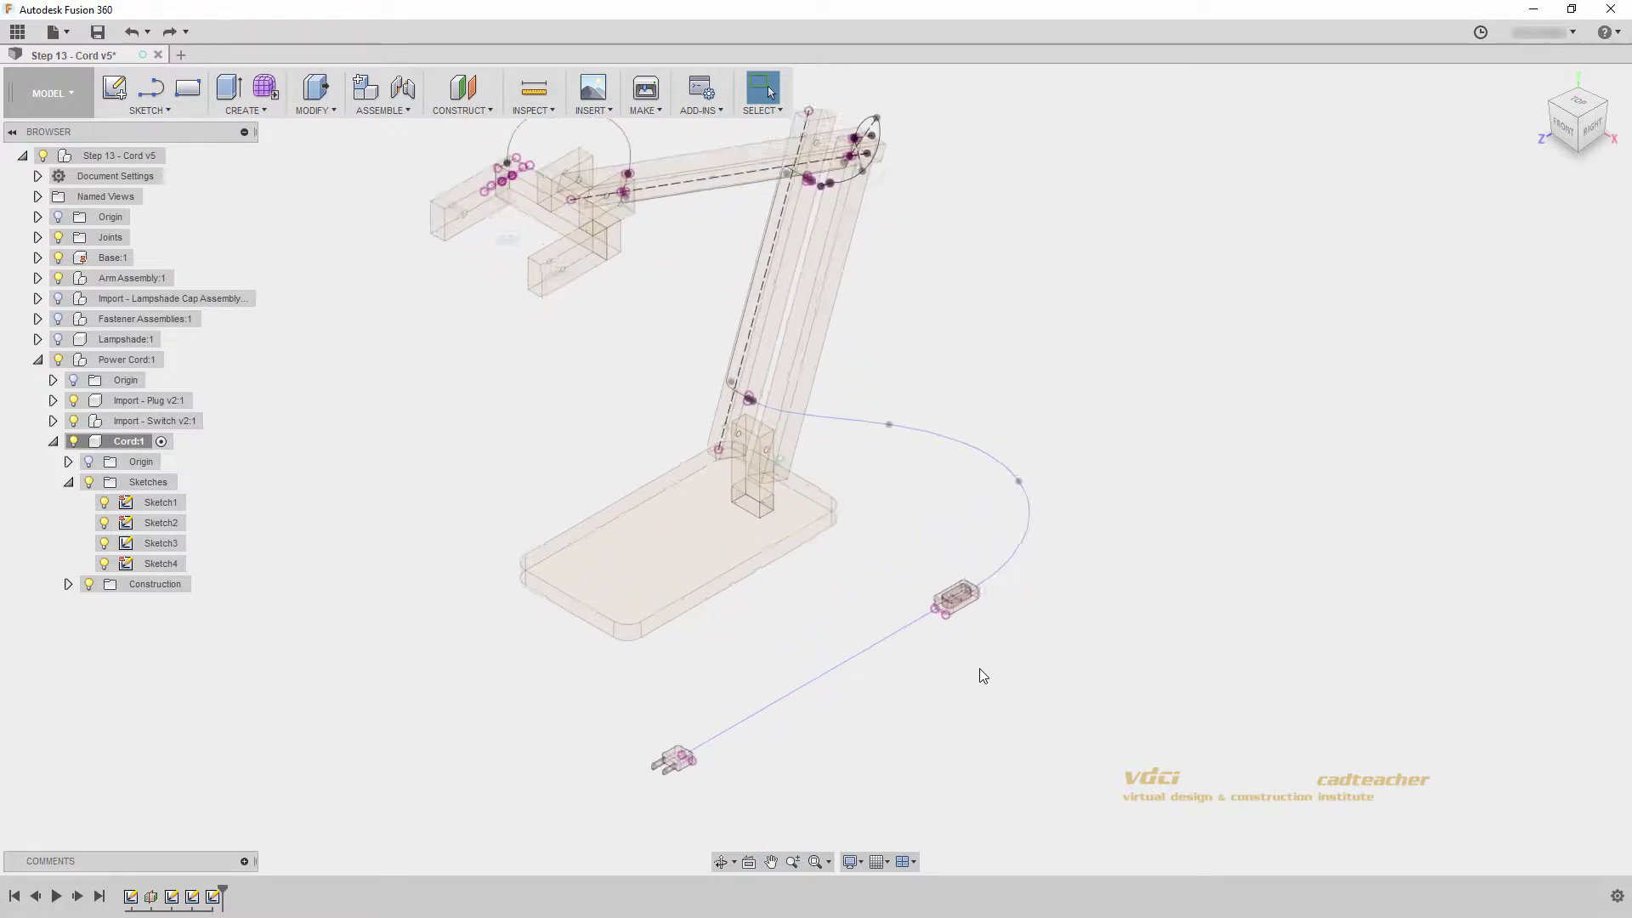
scroll(977, 668, "up", 3)
scroll(947, 631, "up", 1)
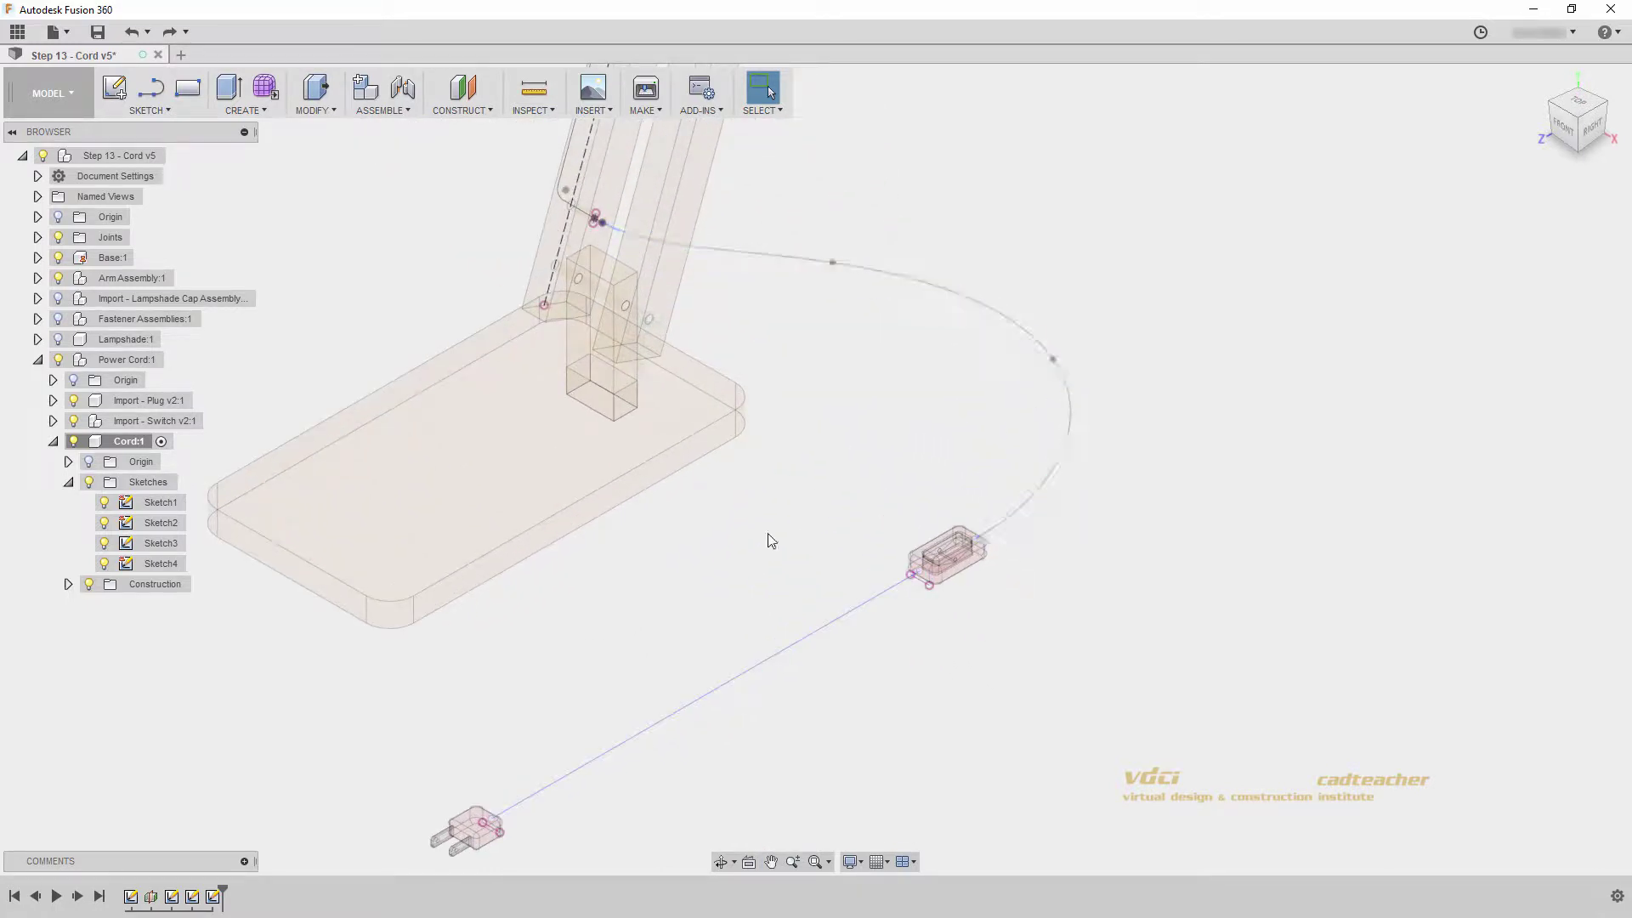
double_click(156, 544)
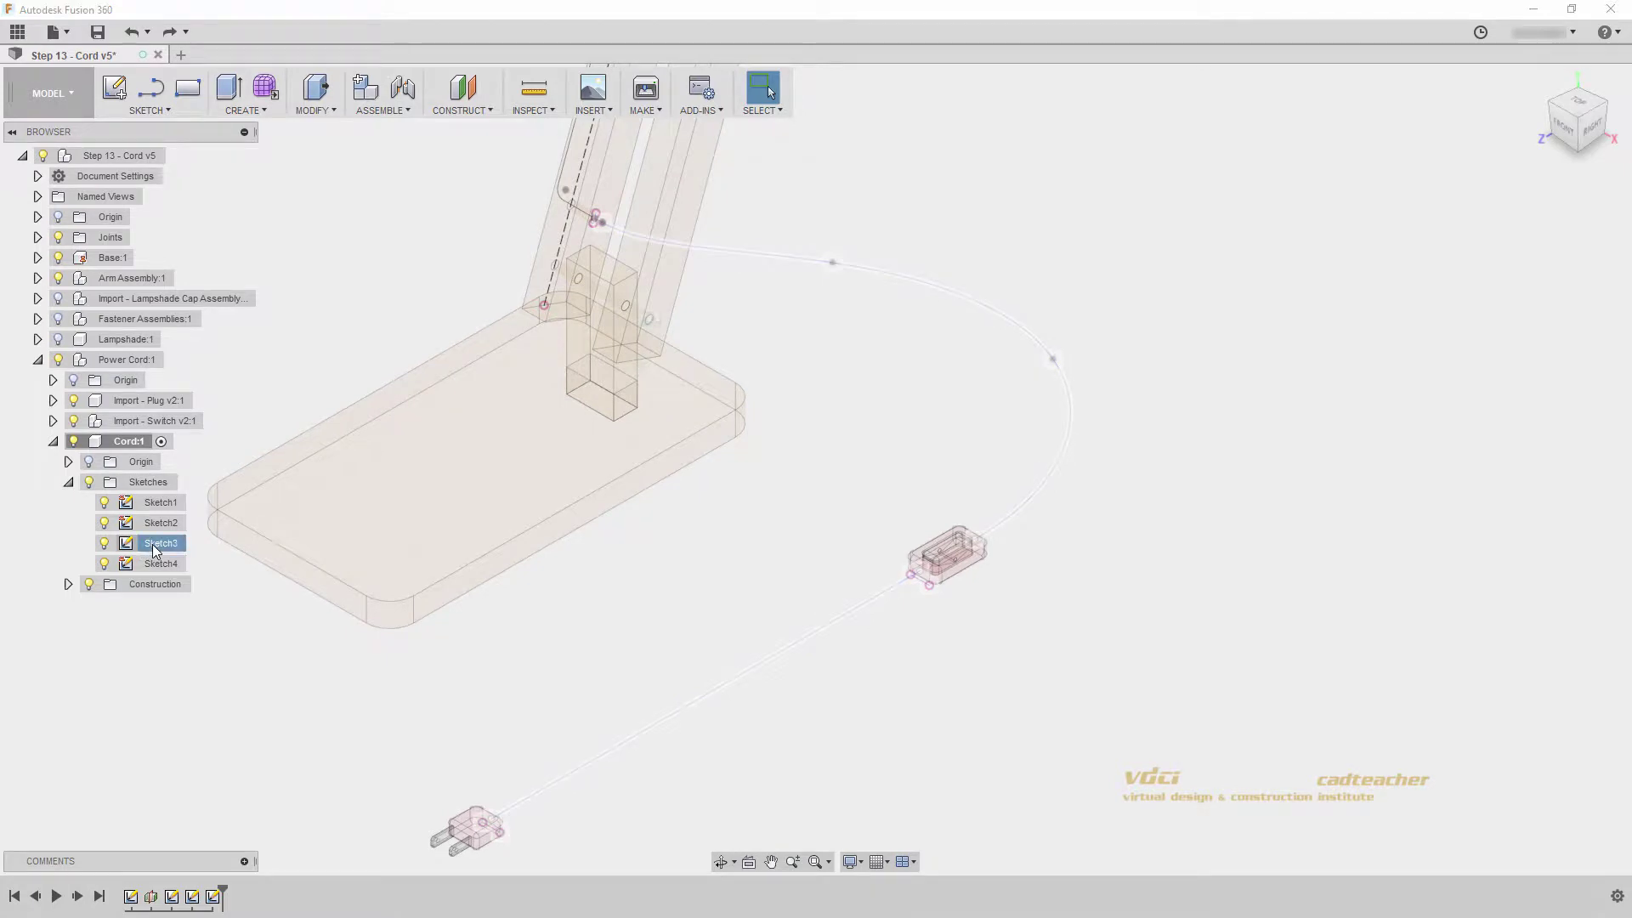
left_click(74, 422)
left_click(74, 423)
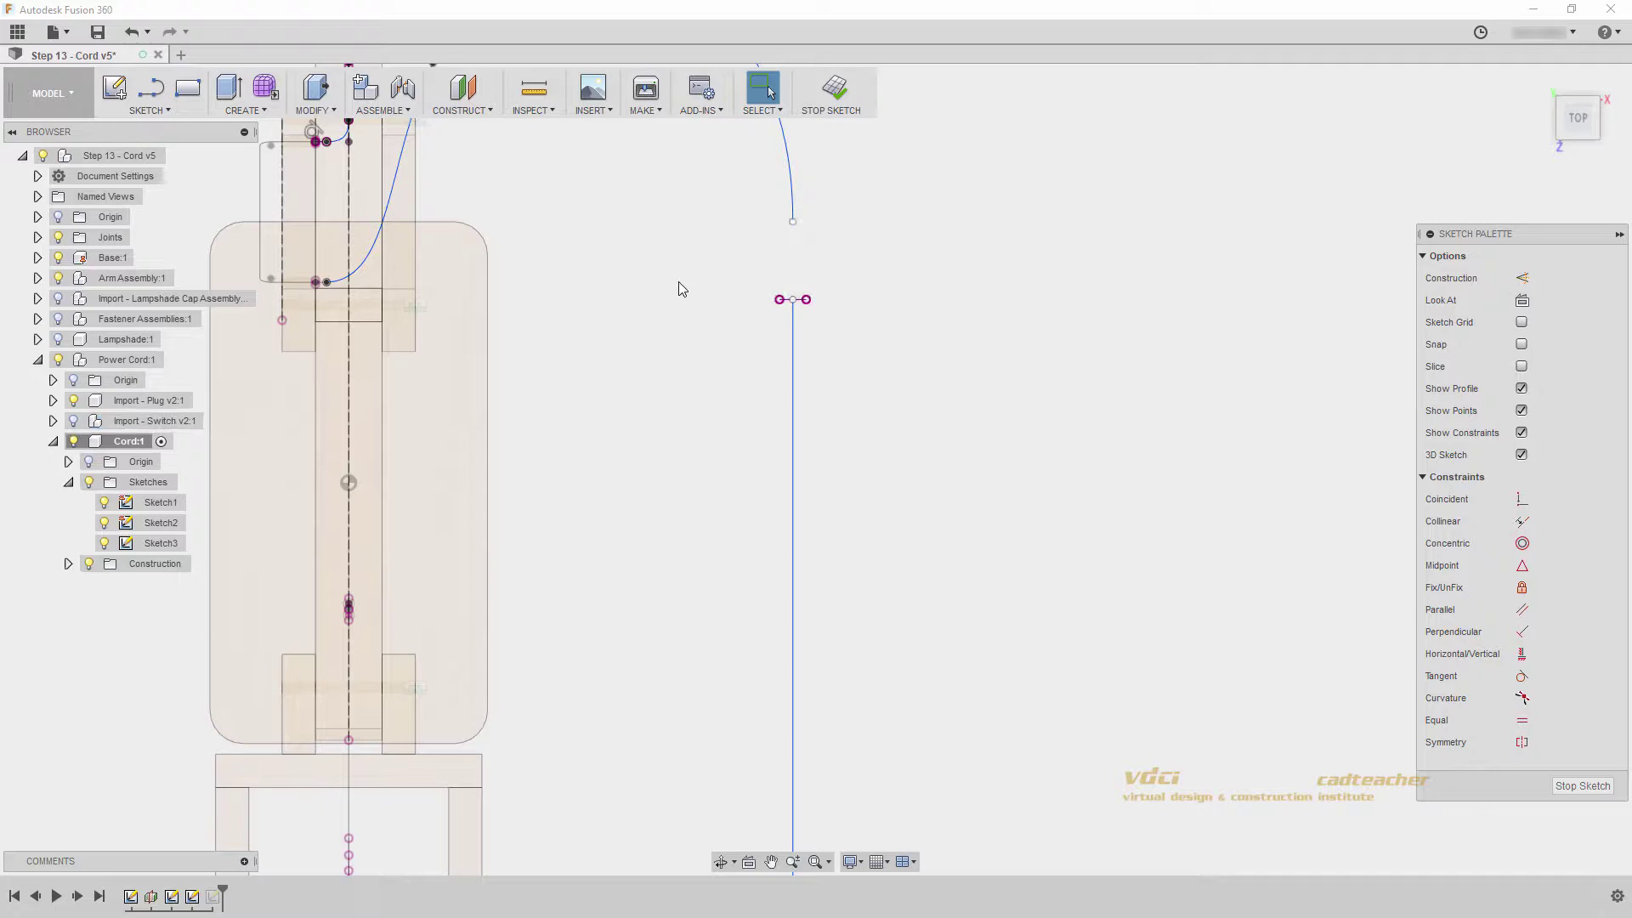
middle_click_drag(678, 287, 717, 255, "shift")
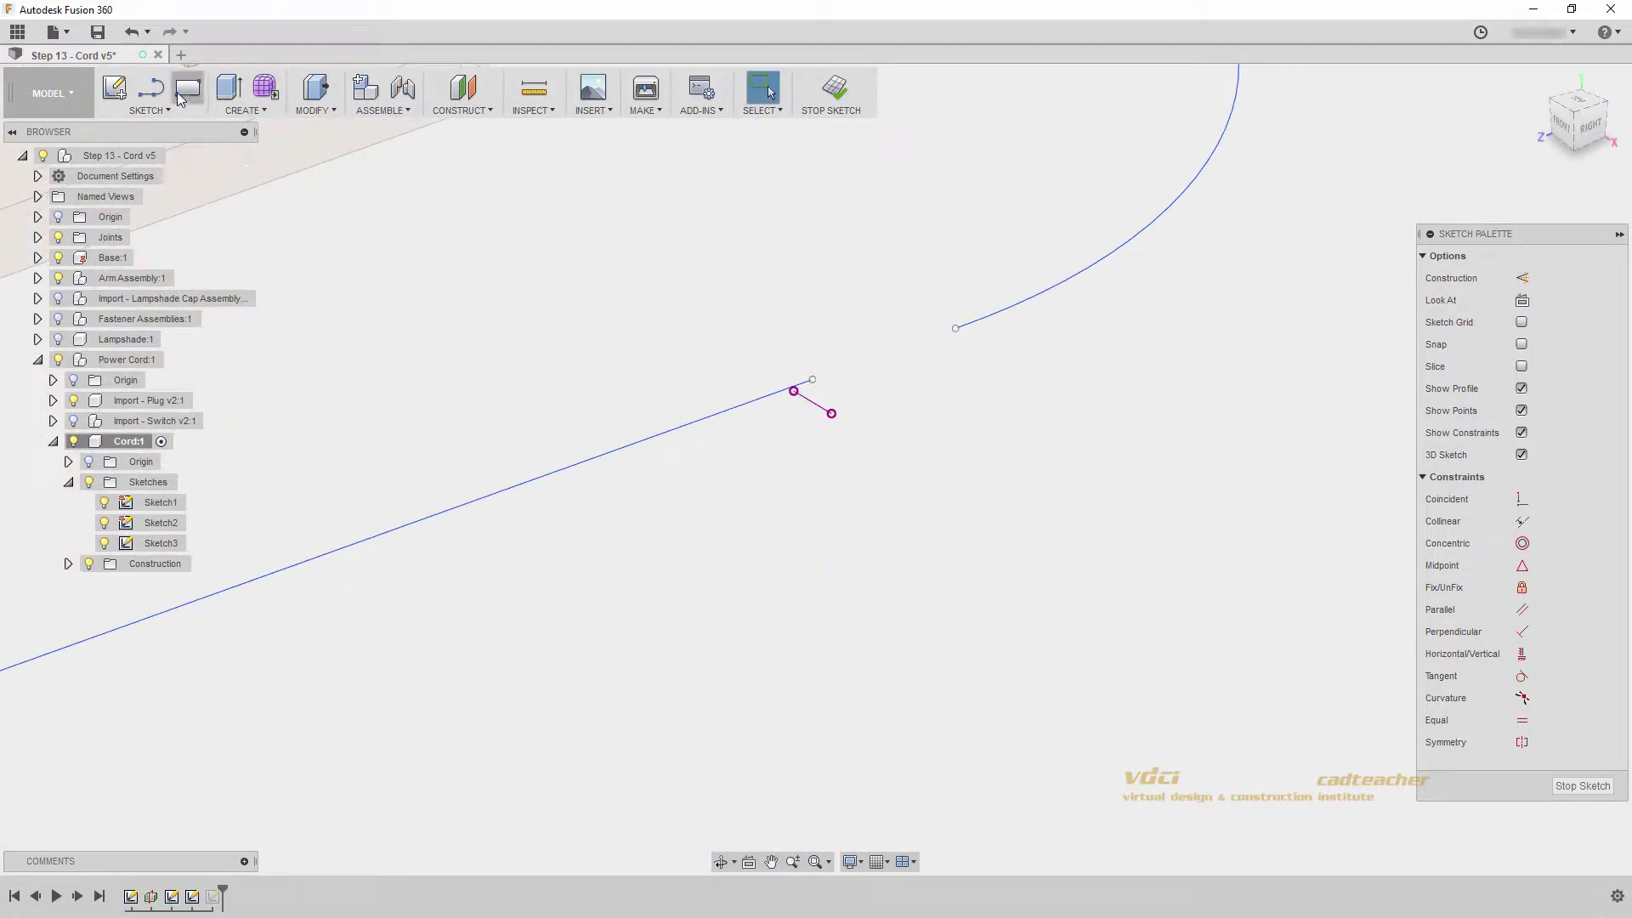
- Draw a line joining the two open cord path ends at the switch, finish the sketch and show the switch again
left_click(151, 87)
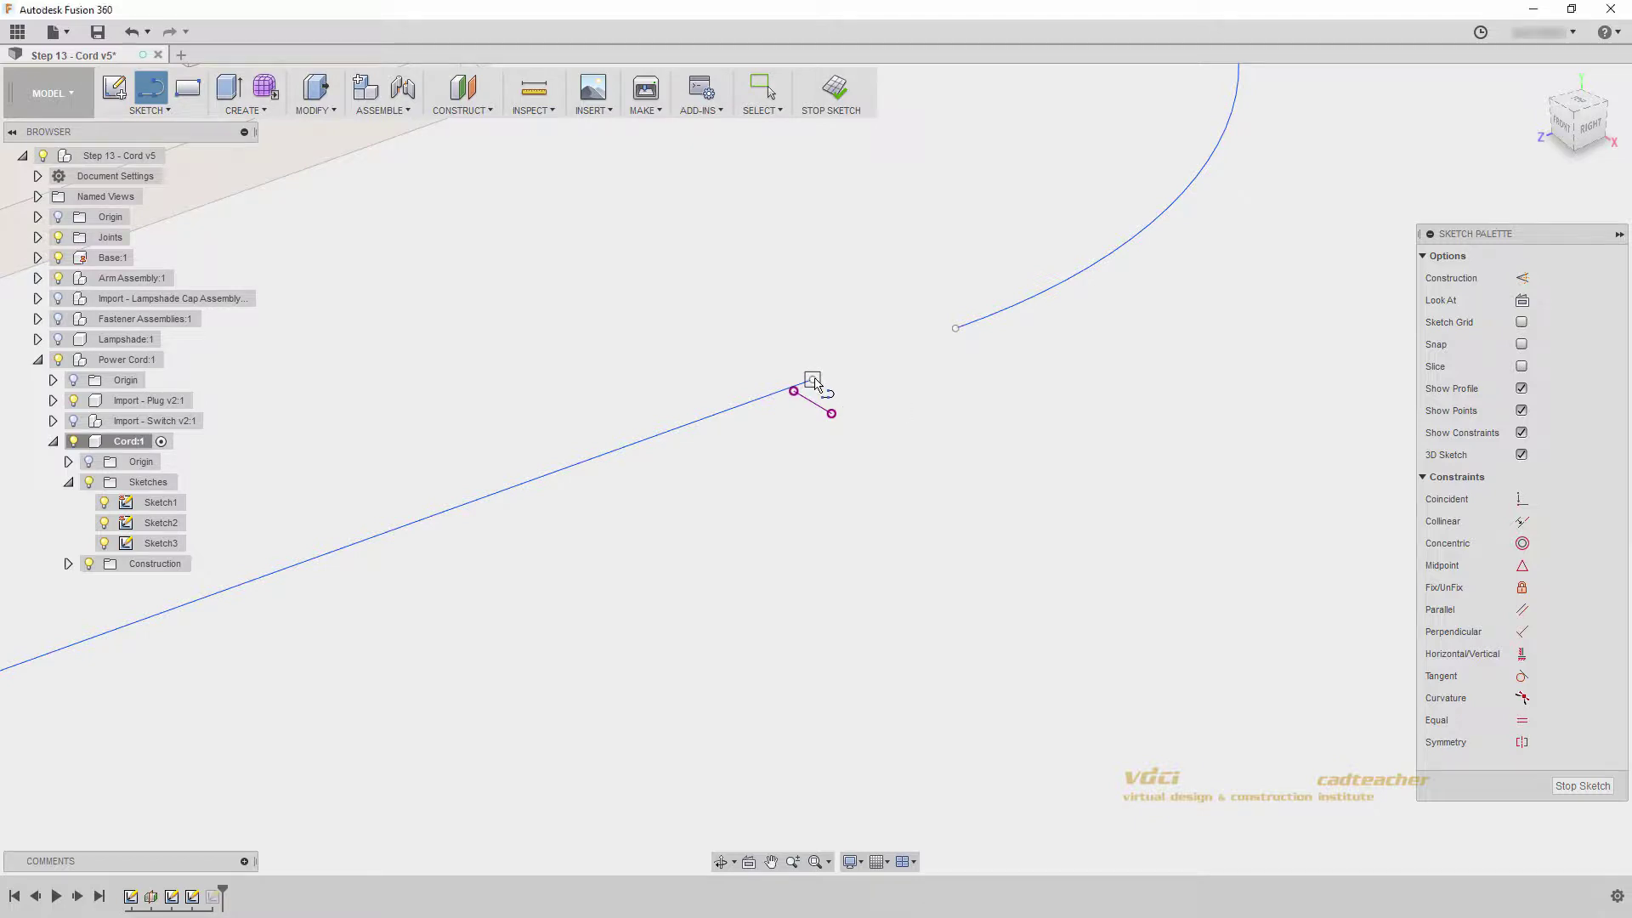
left_click(813, 379)
double_click(955, 328)
left_click(833, 87)
scroll(749, 434, "down", 8)
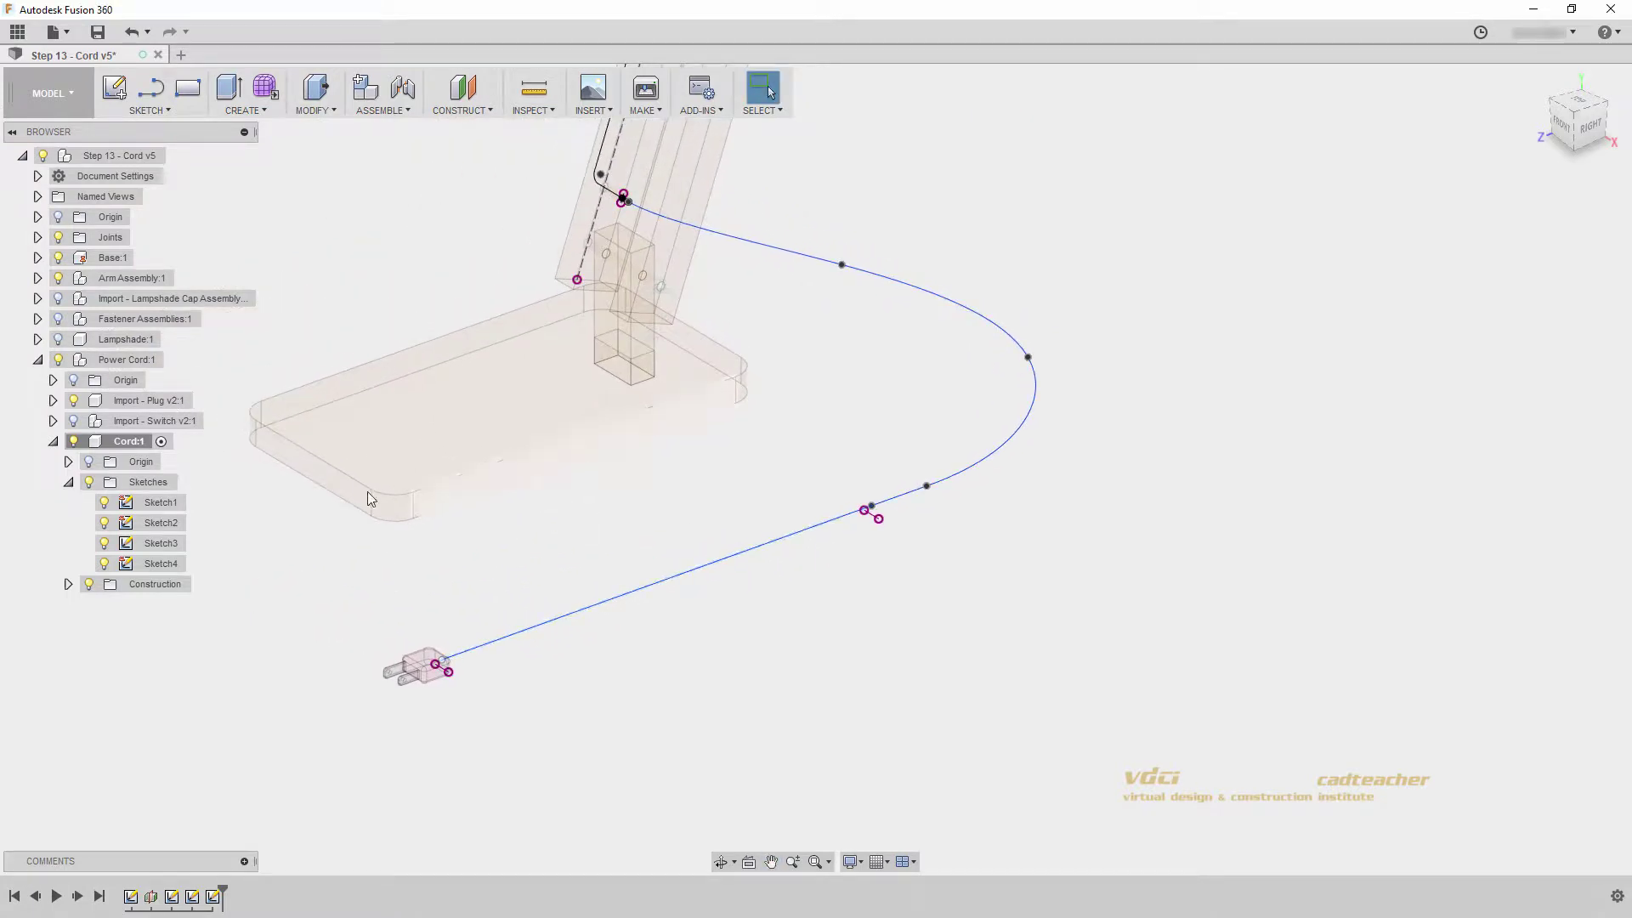
left_click(74, 422)
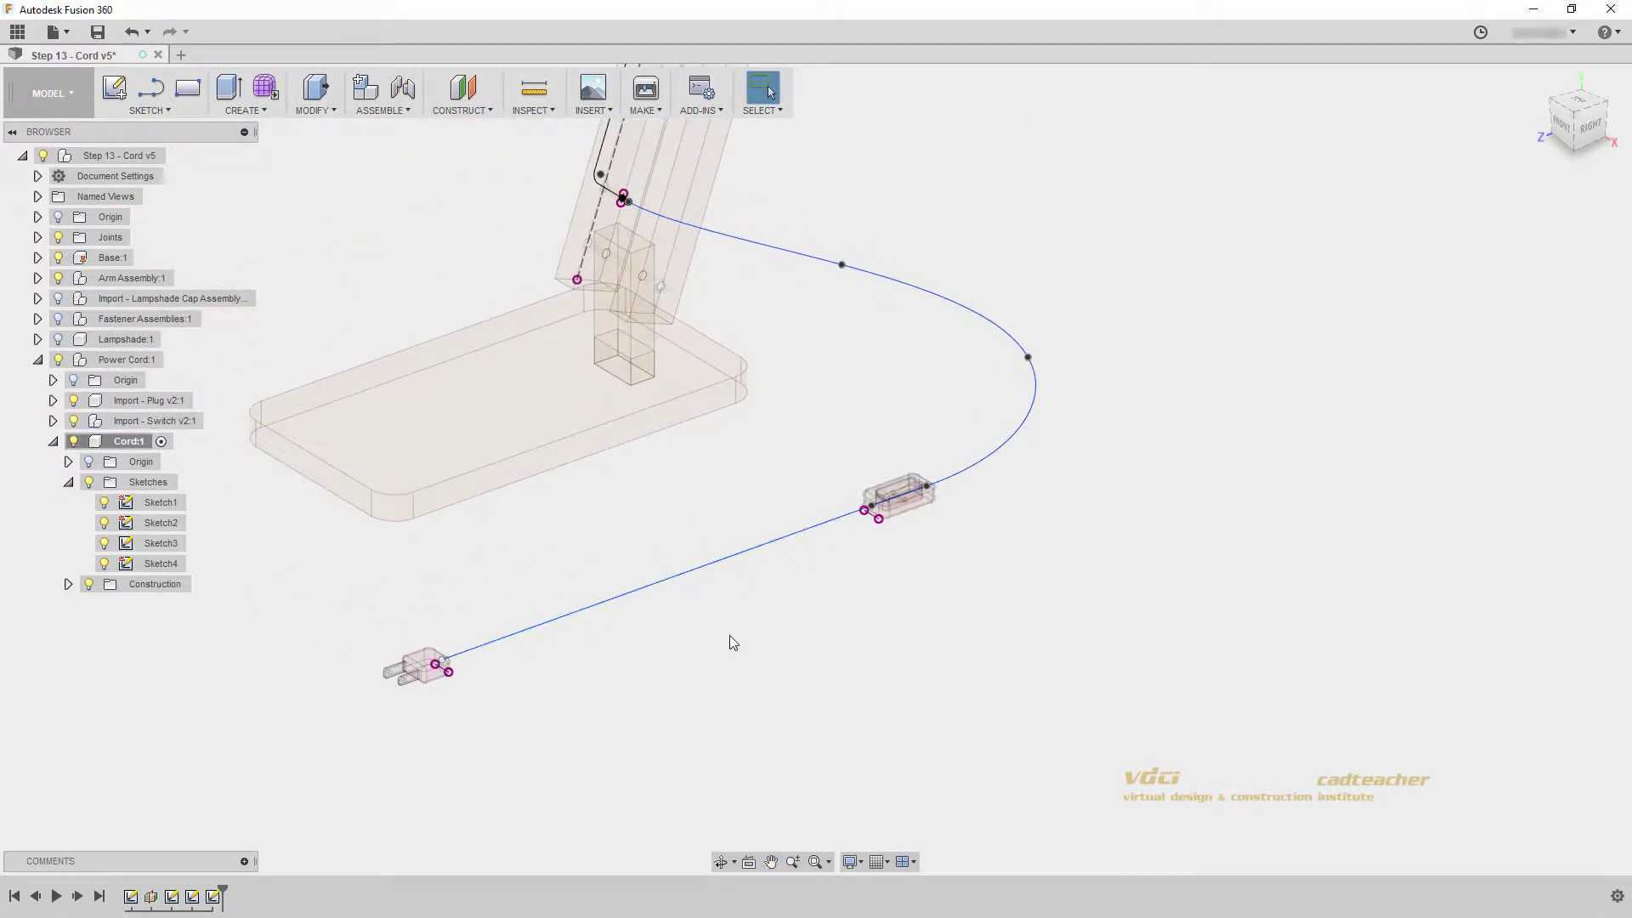
- Start a single-path Sweep using the 4 mm circle at the lampshade end as its profile
middle_click_drag(732, 641, 690, 586, "shift")
left_click(259, 109)
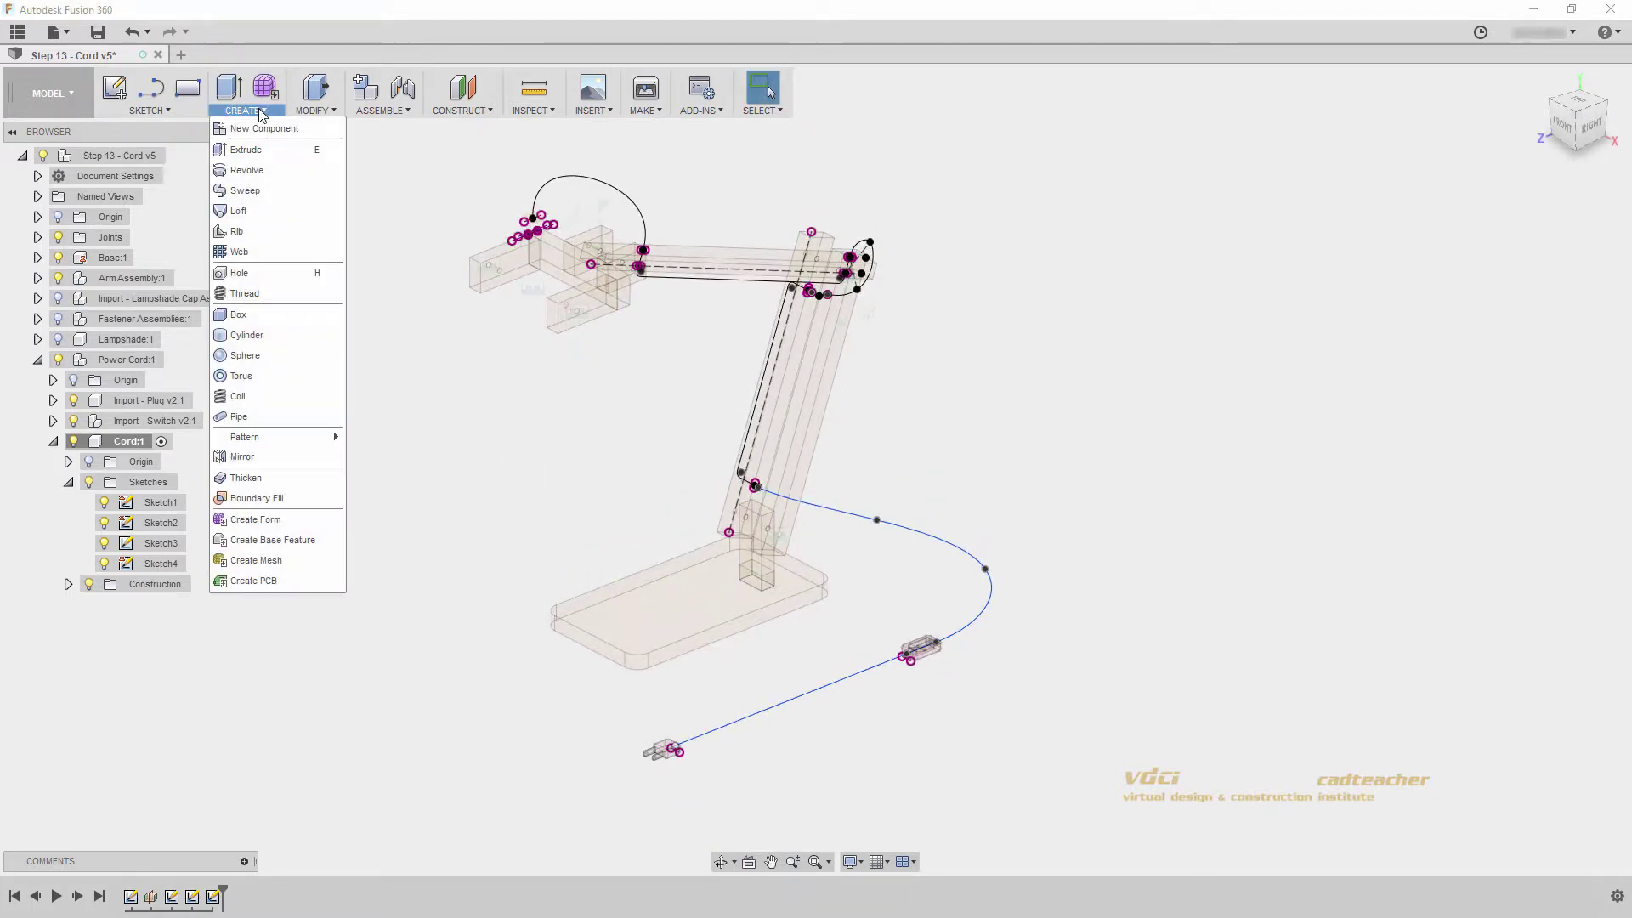
left_click(281, 180)
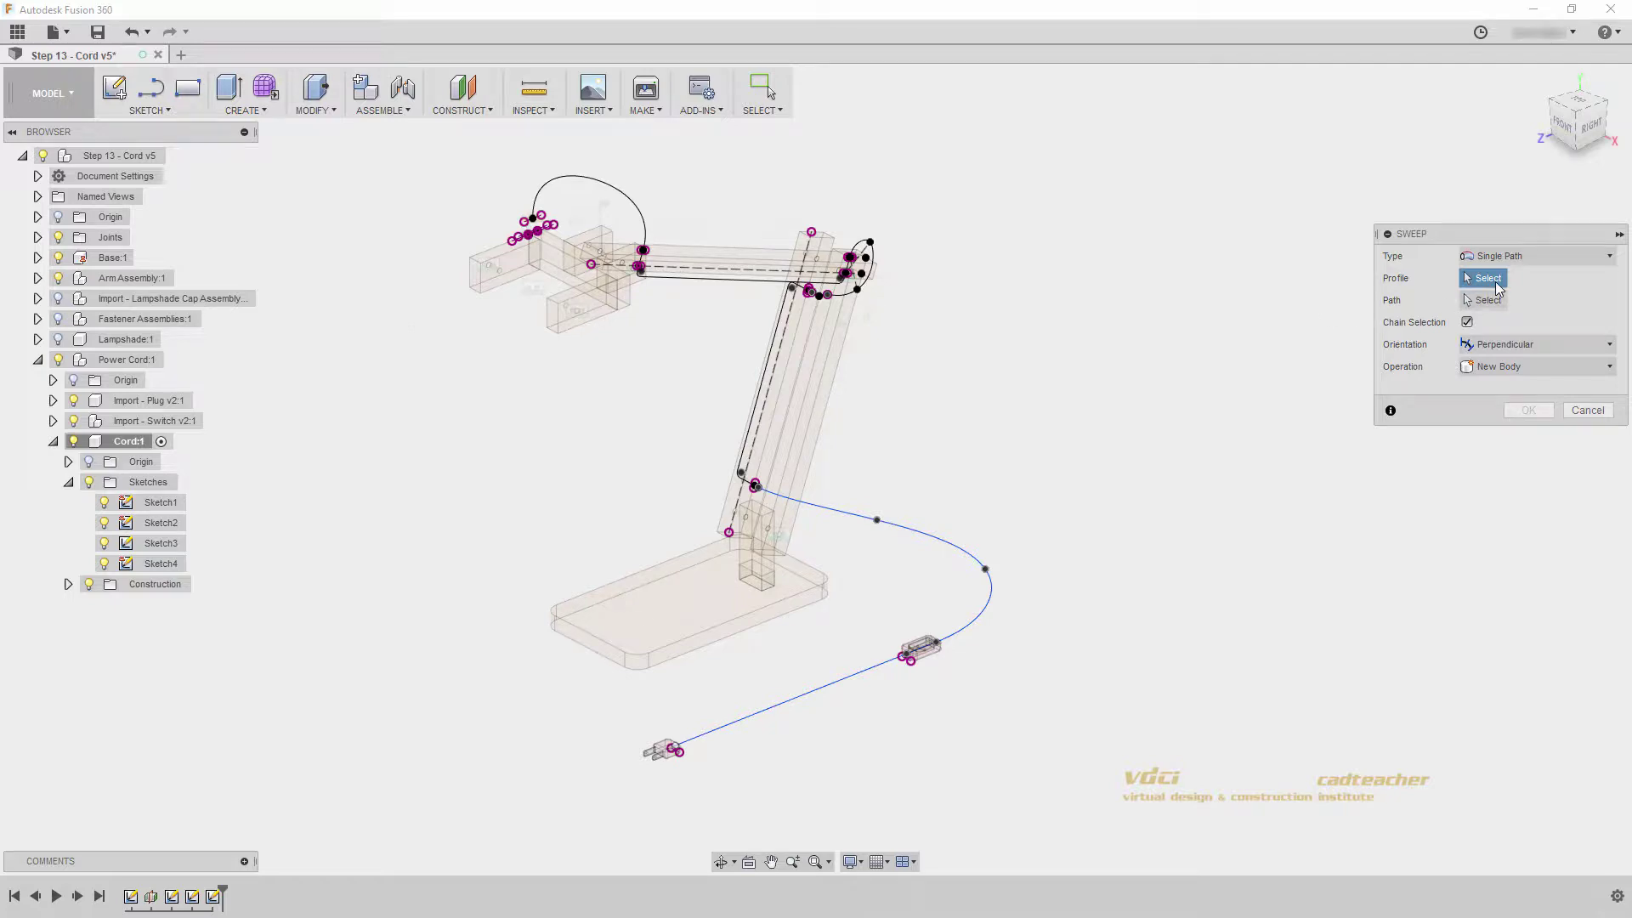
scroll(518, 244, "up", 8)
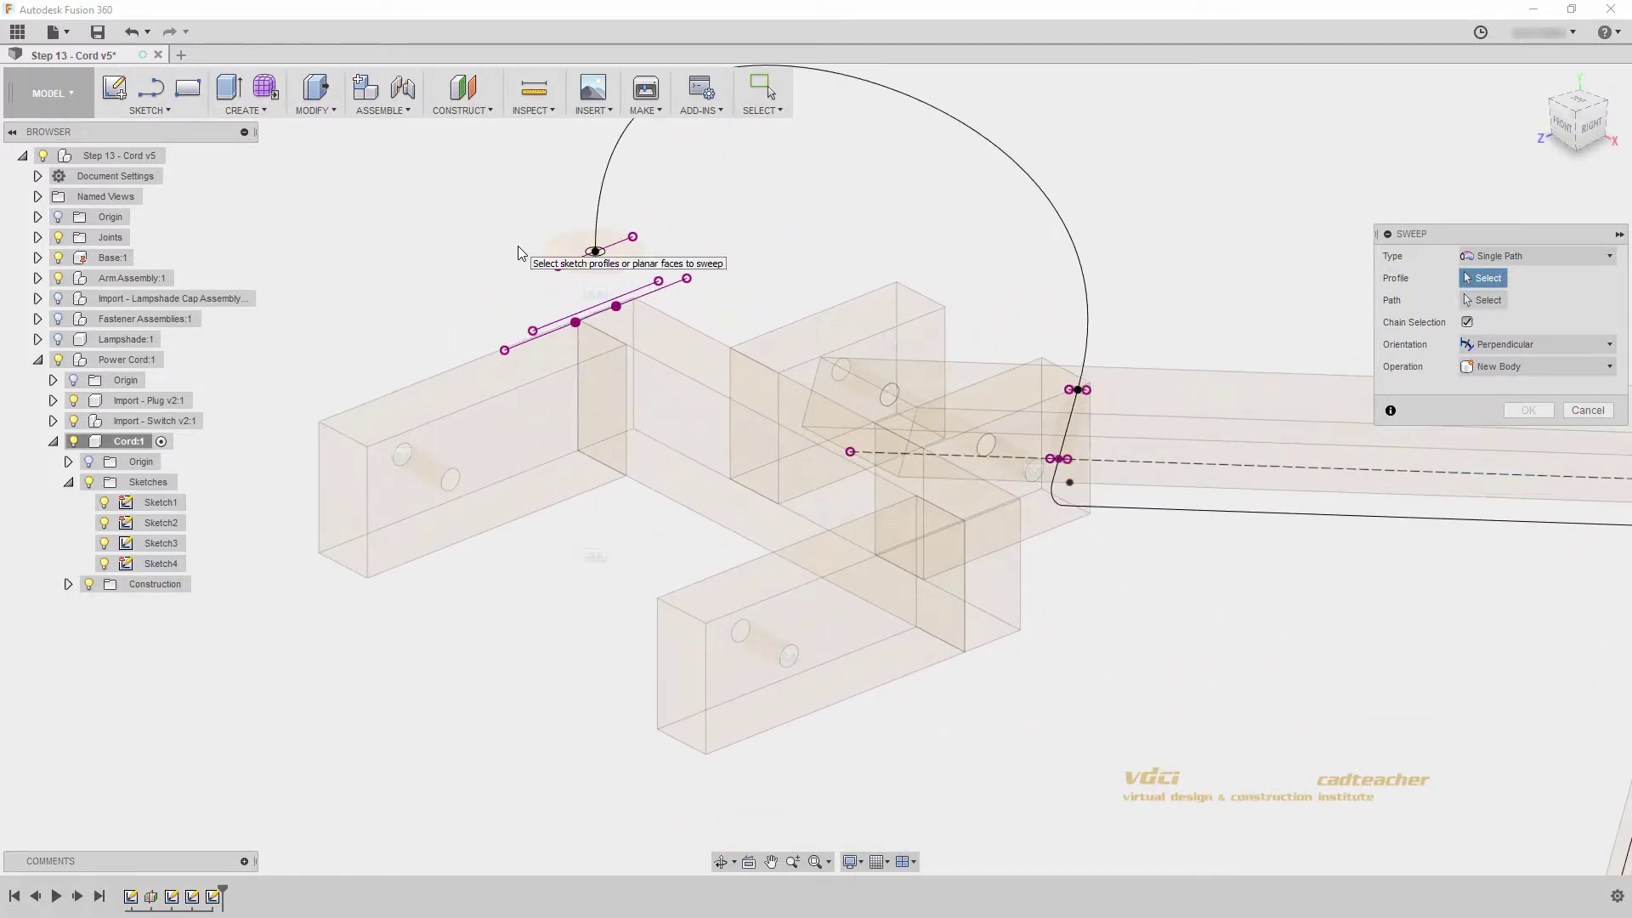
scroll(520, 255, "up", 3)
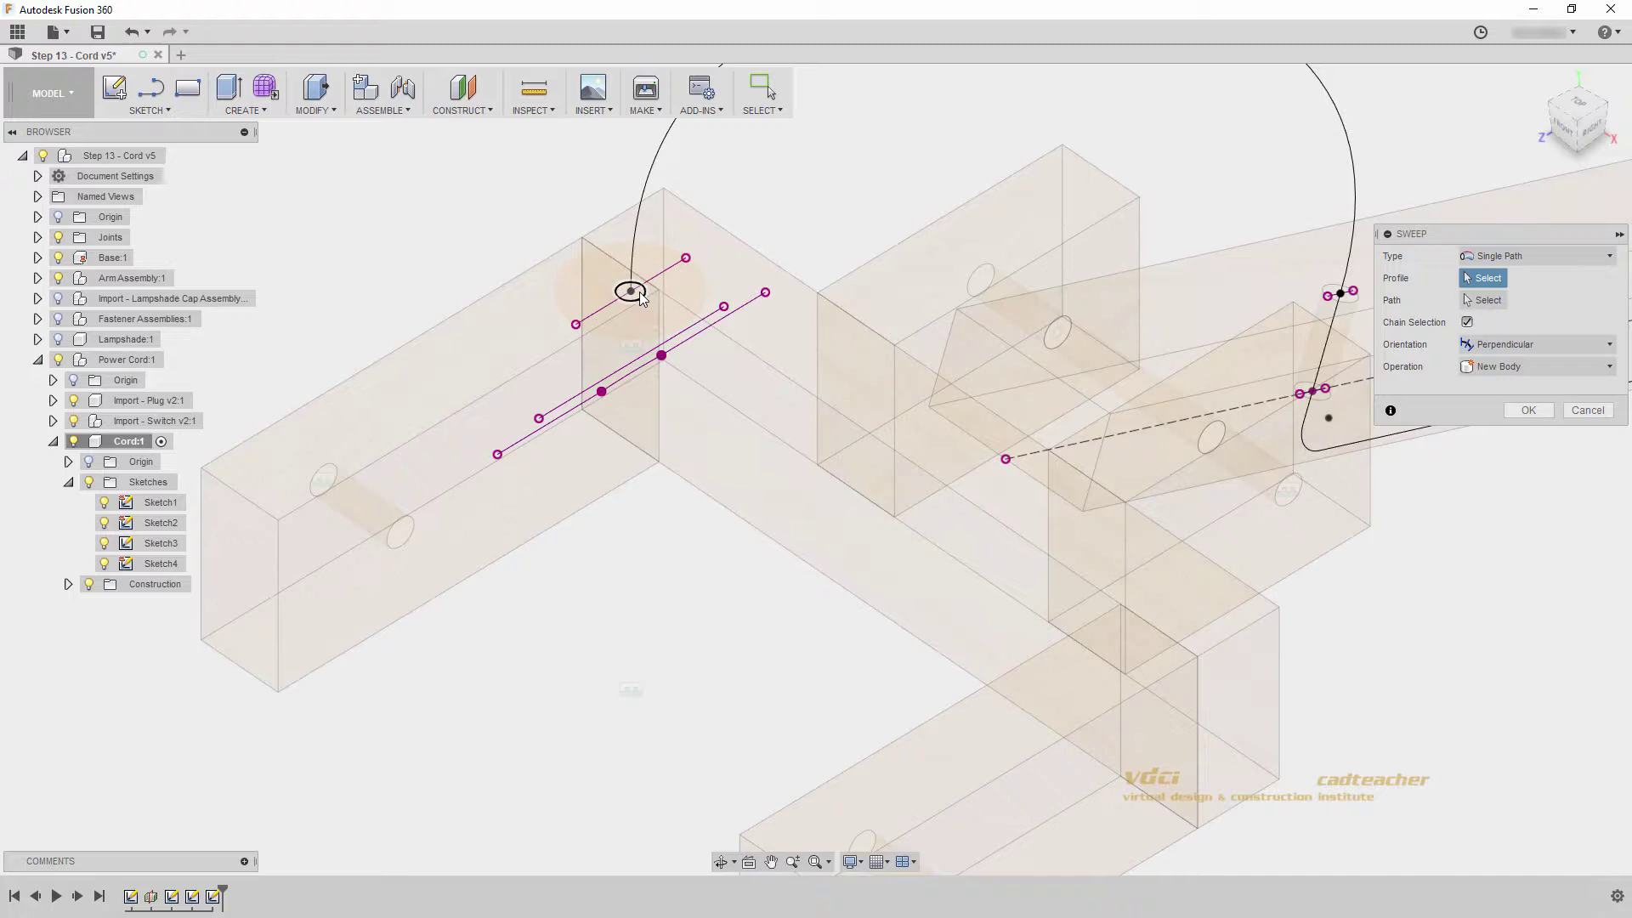
left_click(638, 292)
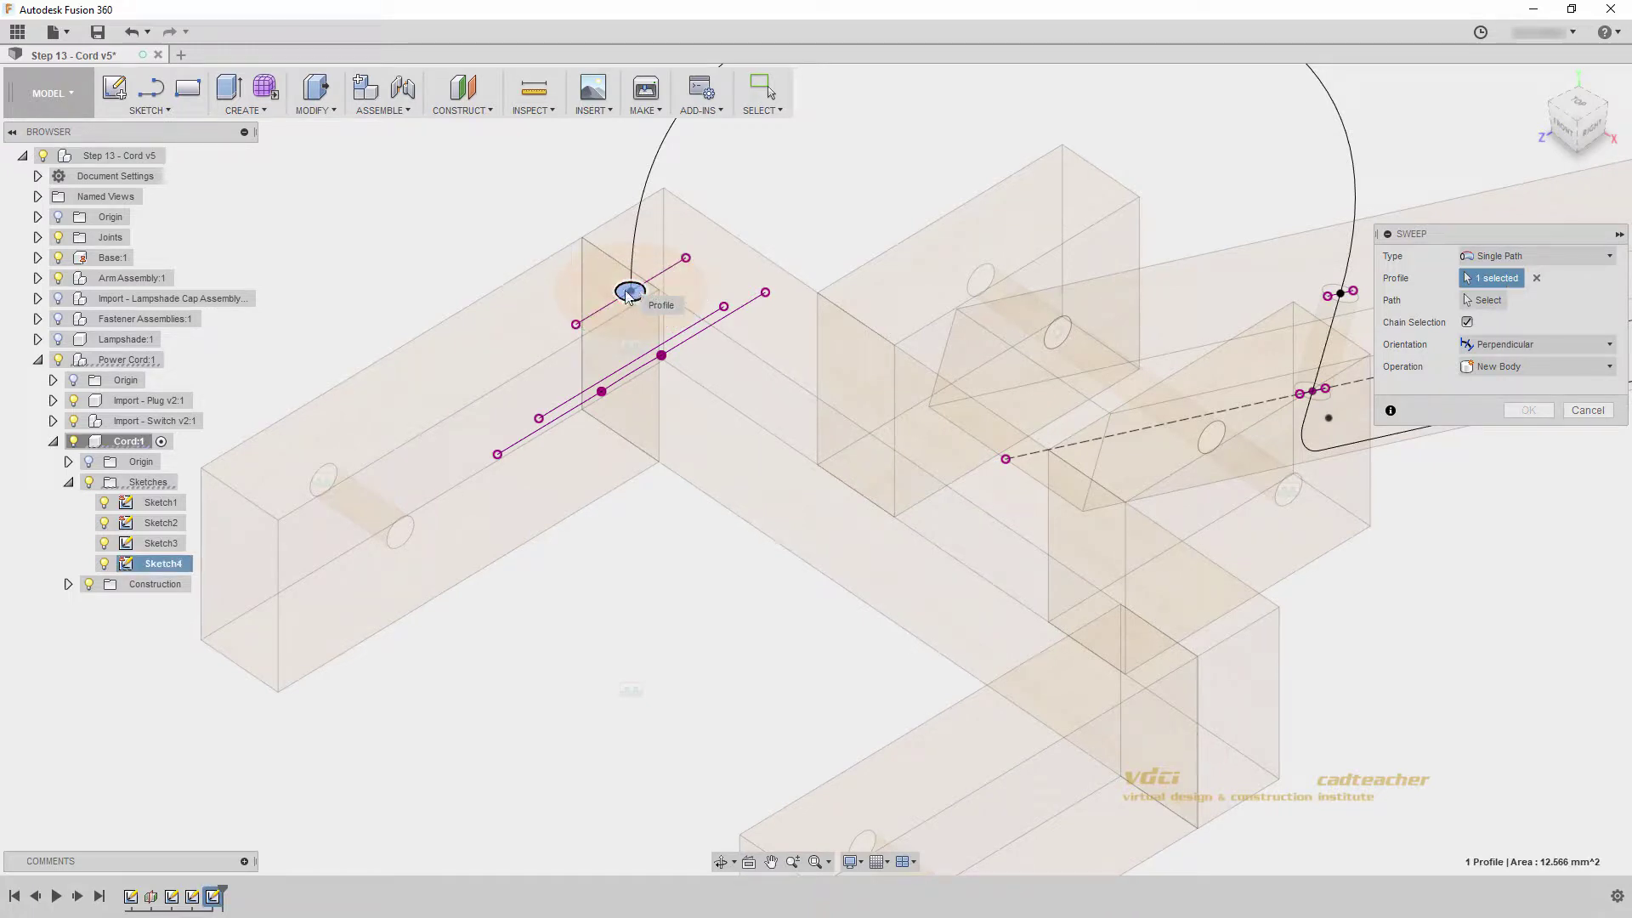
- Set the chained cord curve arching up from the lampshade end as the Sweep path
scroll(721, 503, "down", 5)
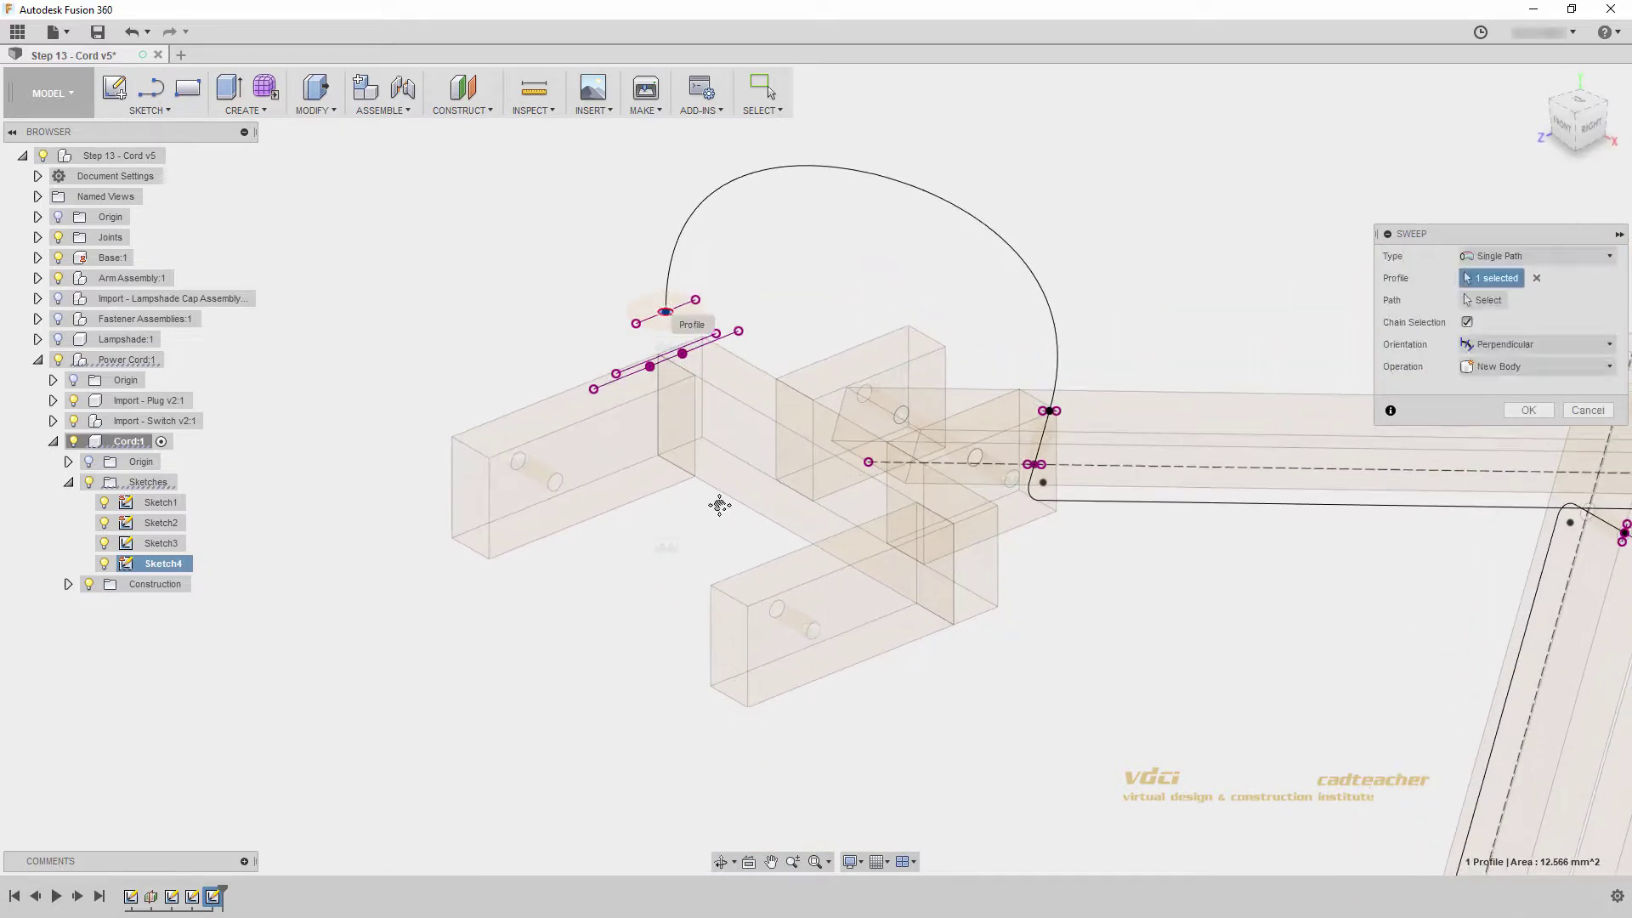
middle_click_drag(719, 505, 657, 535)
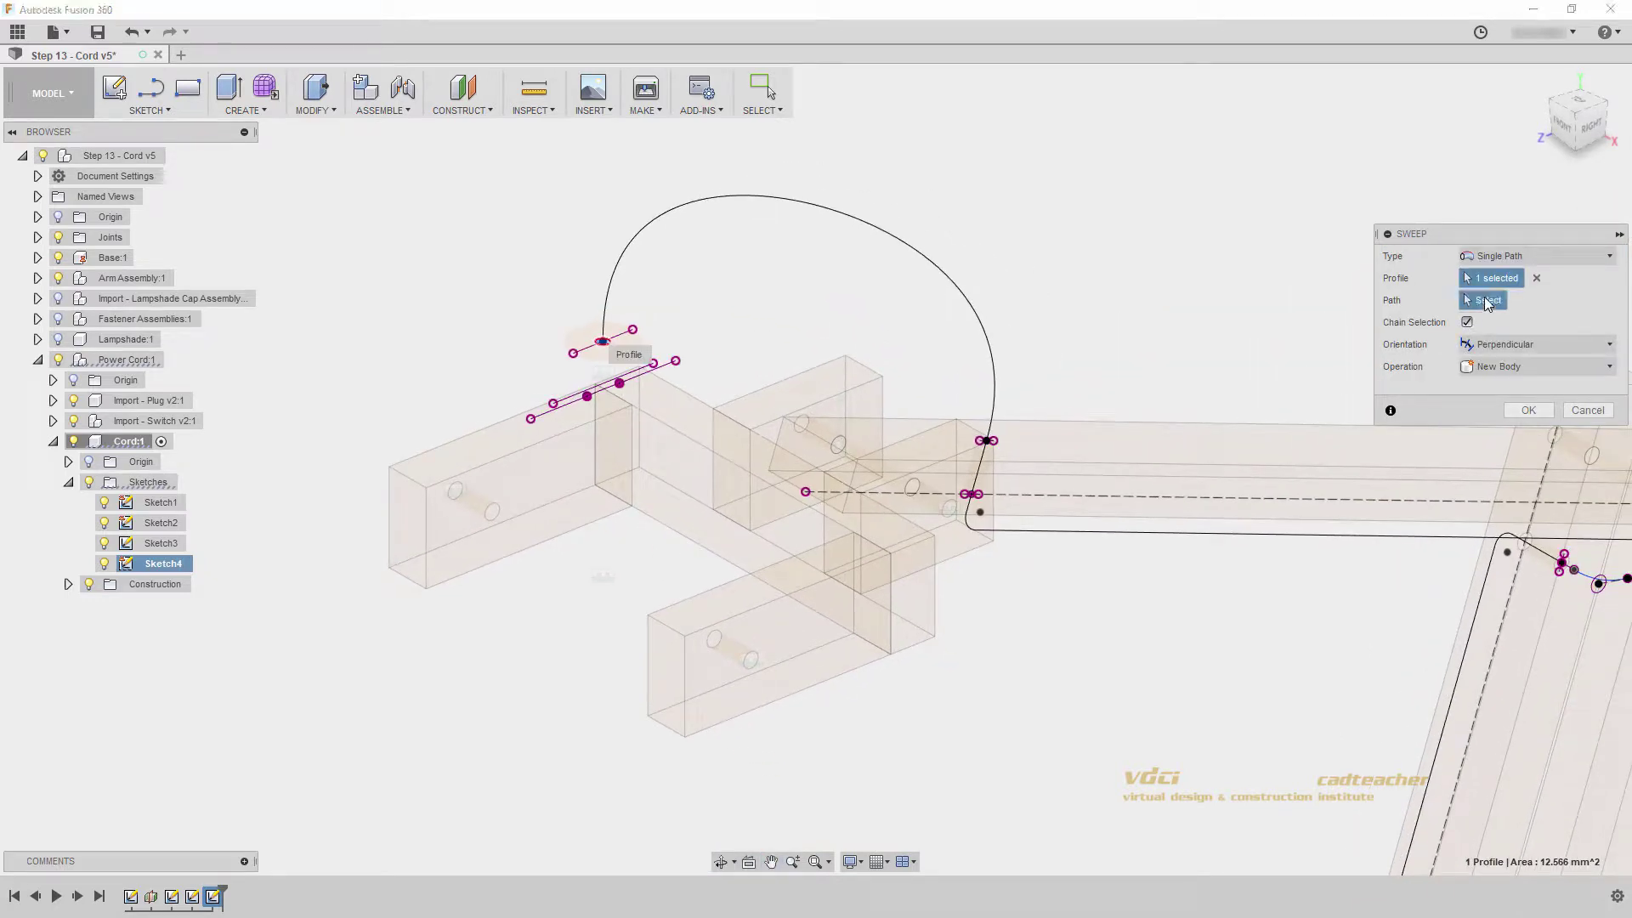
left_click(1483, 300)
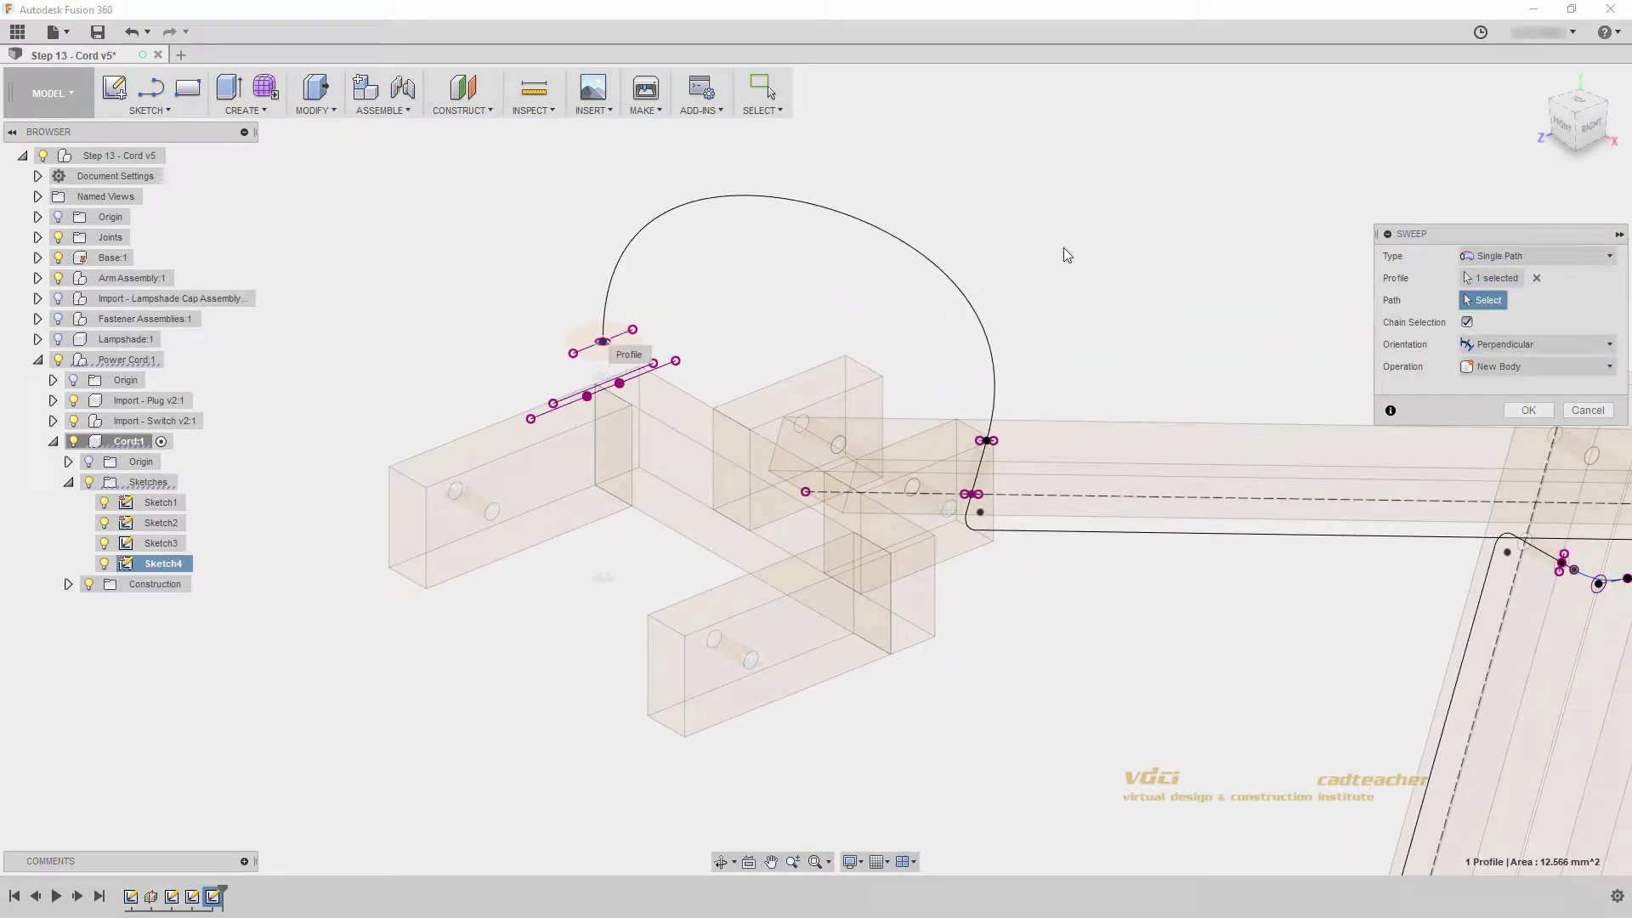
left_click(933, 258)
scroll(1071, 412, "down", 3)
middle_click_drag(1078, 421, 814, 367)
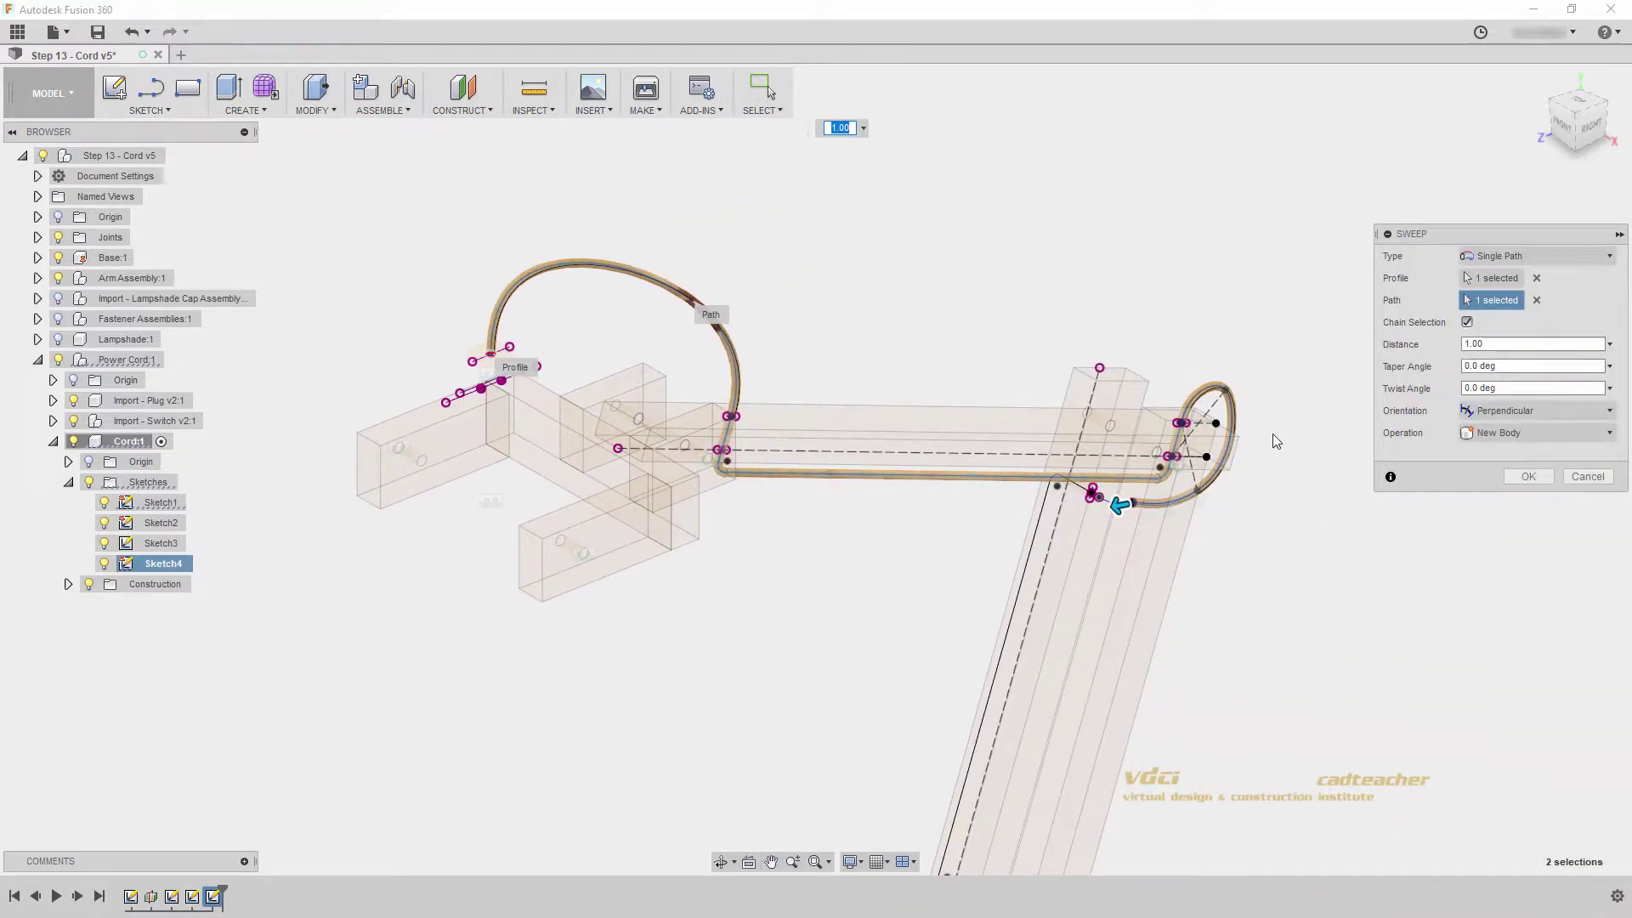
- Extend the sweep path through the short connecting line at the upper arm joint and down along the lower arm
middle_click_drag(1149, 487, 1108, 491, "shift")
middle_click_drag(909, 514, 714, 561, "shift")
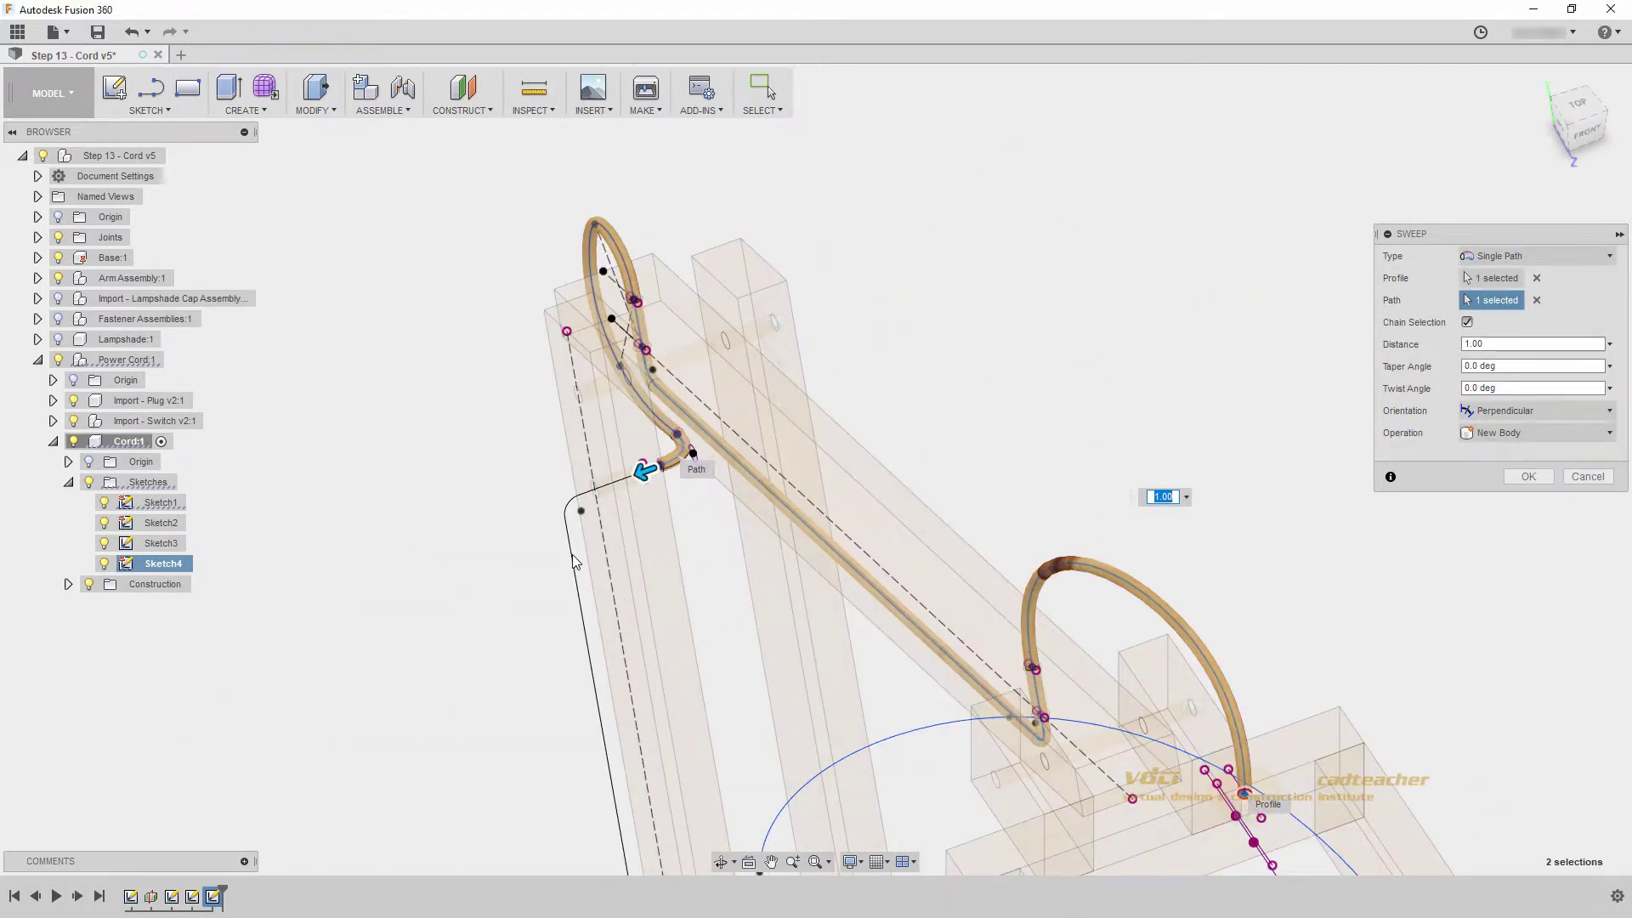
middle_click_drag(570, 555, 631, 442, "shift")
scroll(705, 495, "up", 3)
scroll(849, 366, "up", 8)
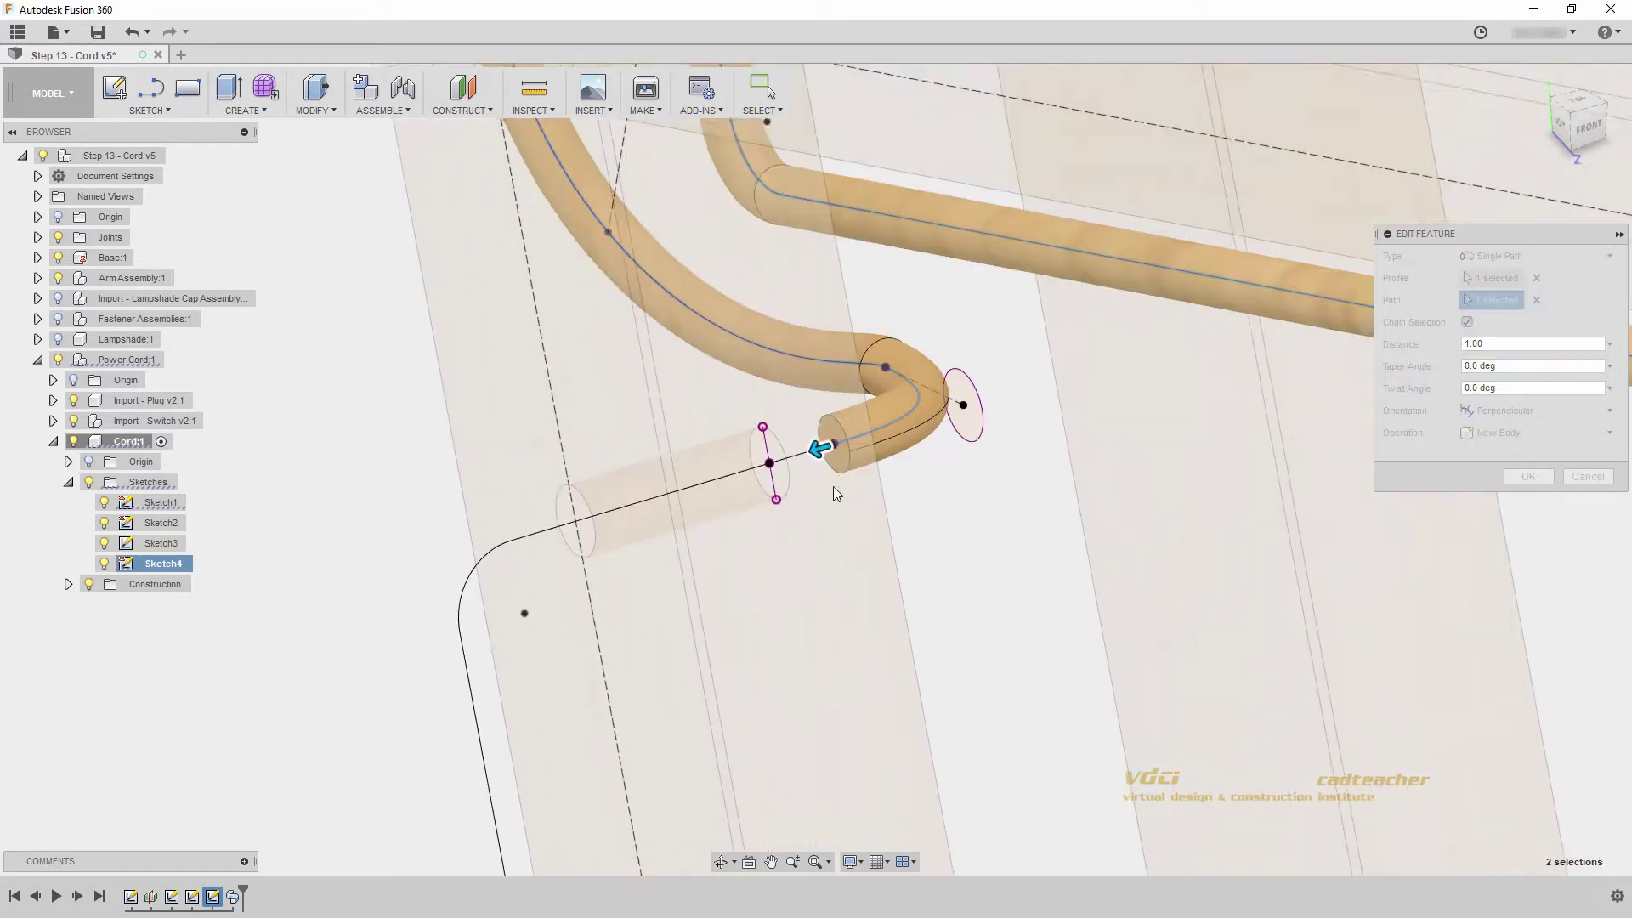
left_click(789, 481)
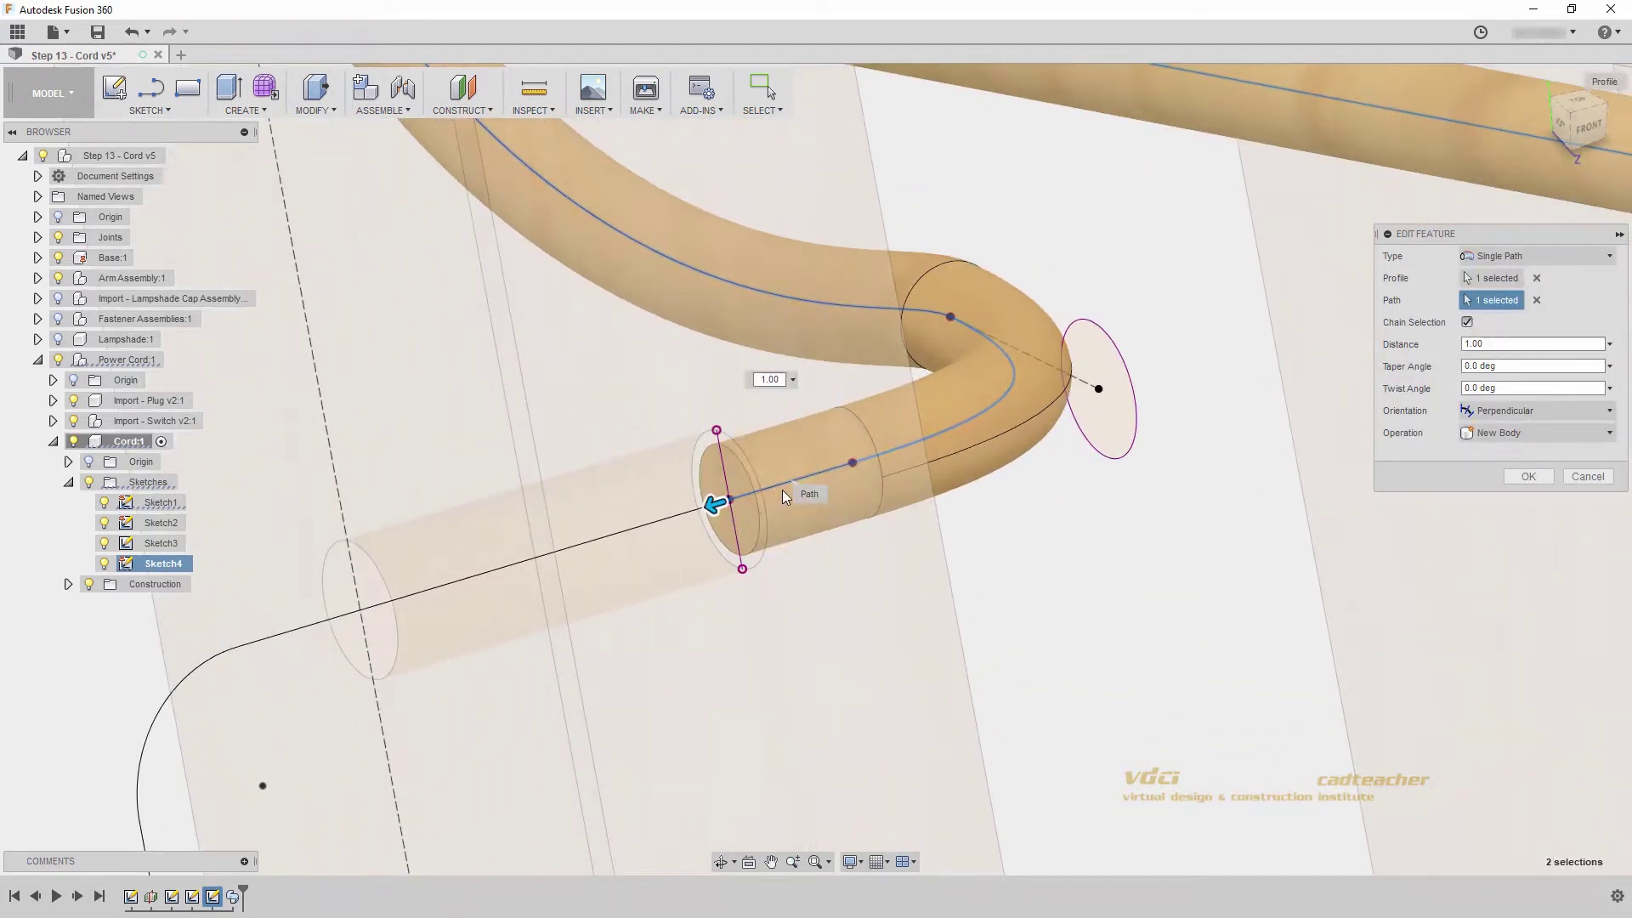
scroll(685, 513, "down", 10)
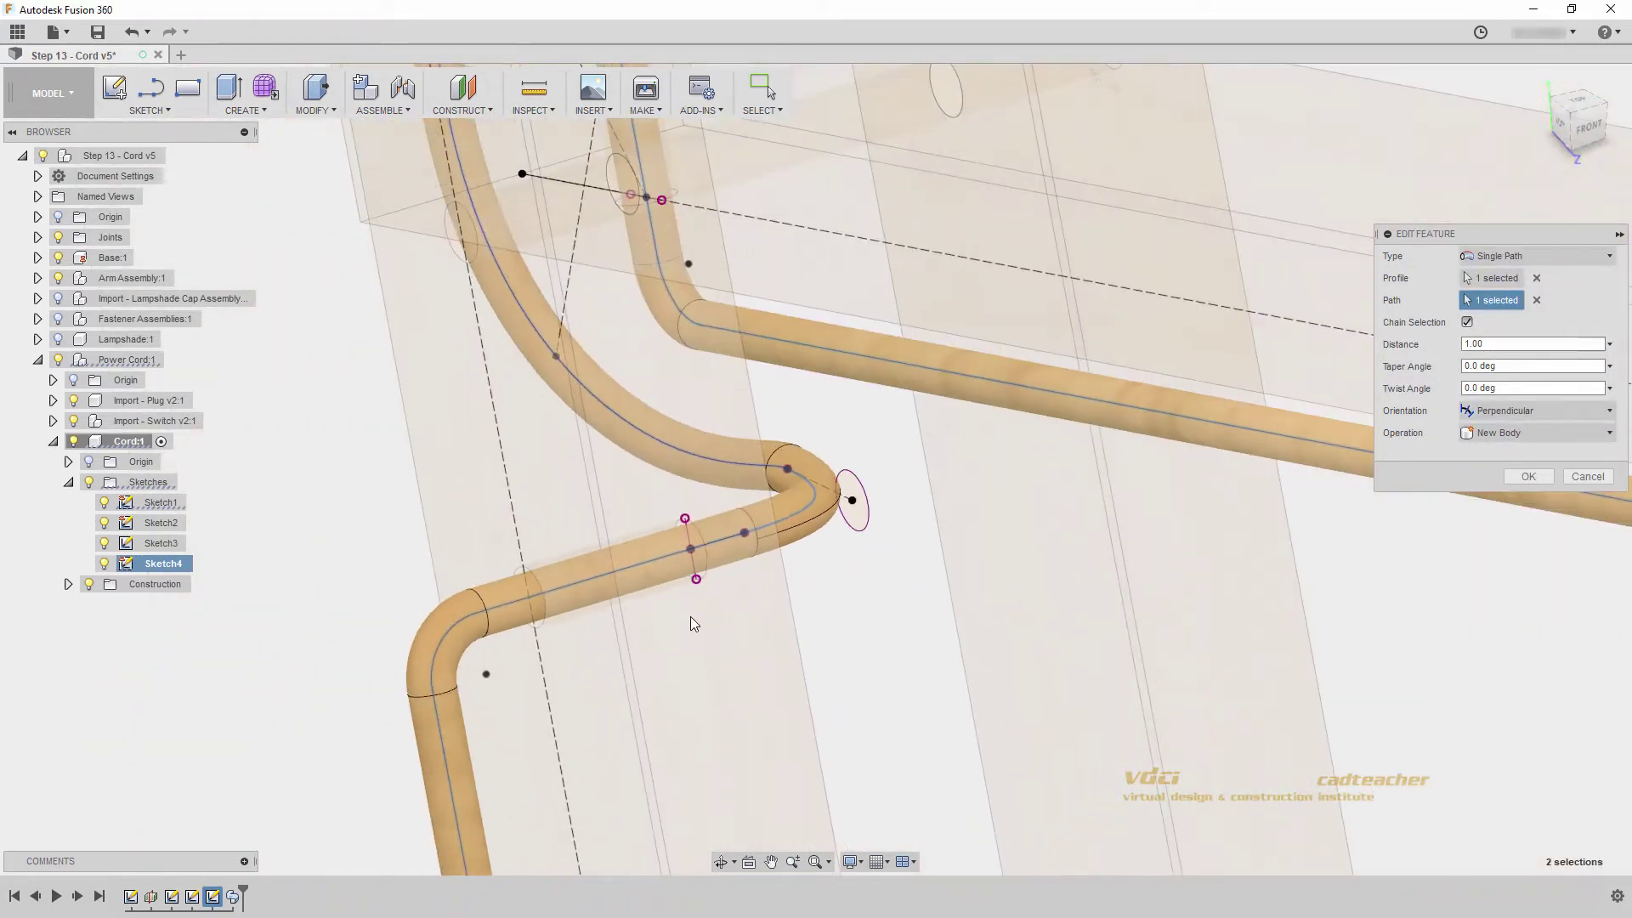
scroll(743, 675, "down", 3)
scroll(746, 612, "up", 4)
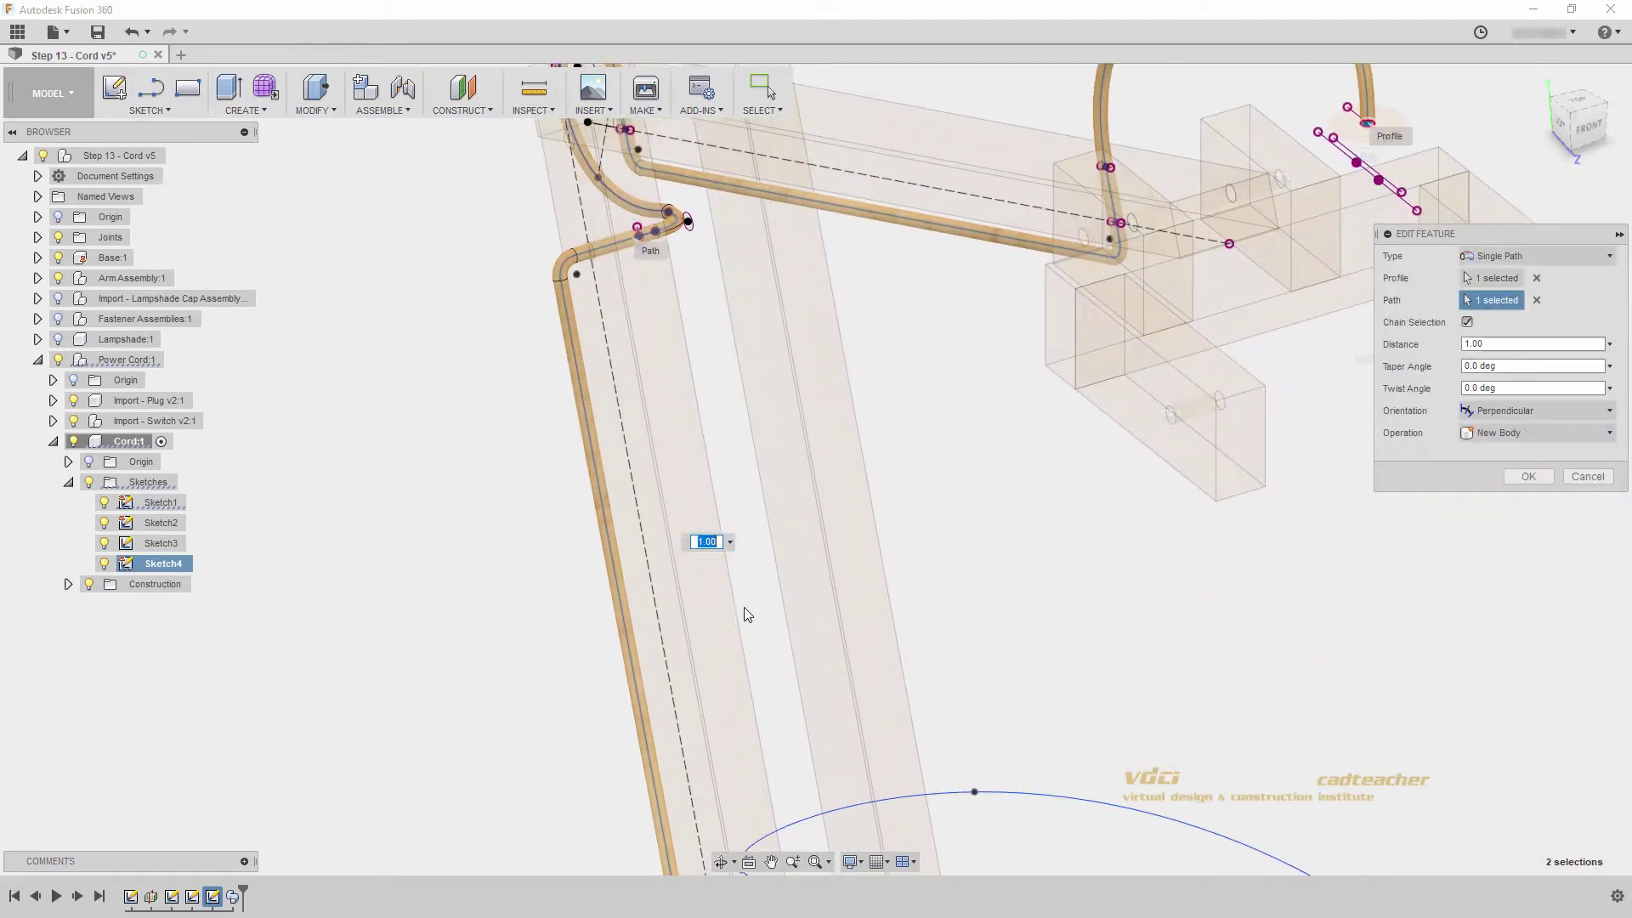
scroll(750, 641, "down", 4)
scroll(725, 549, "up", 3)
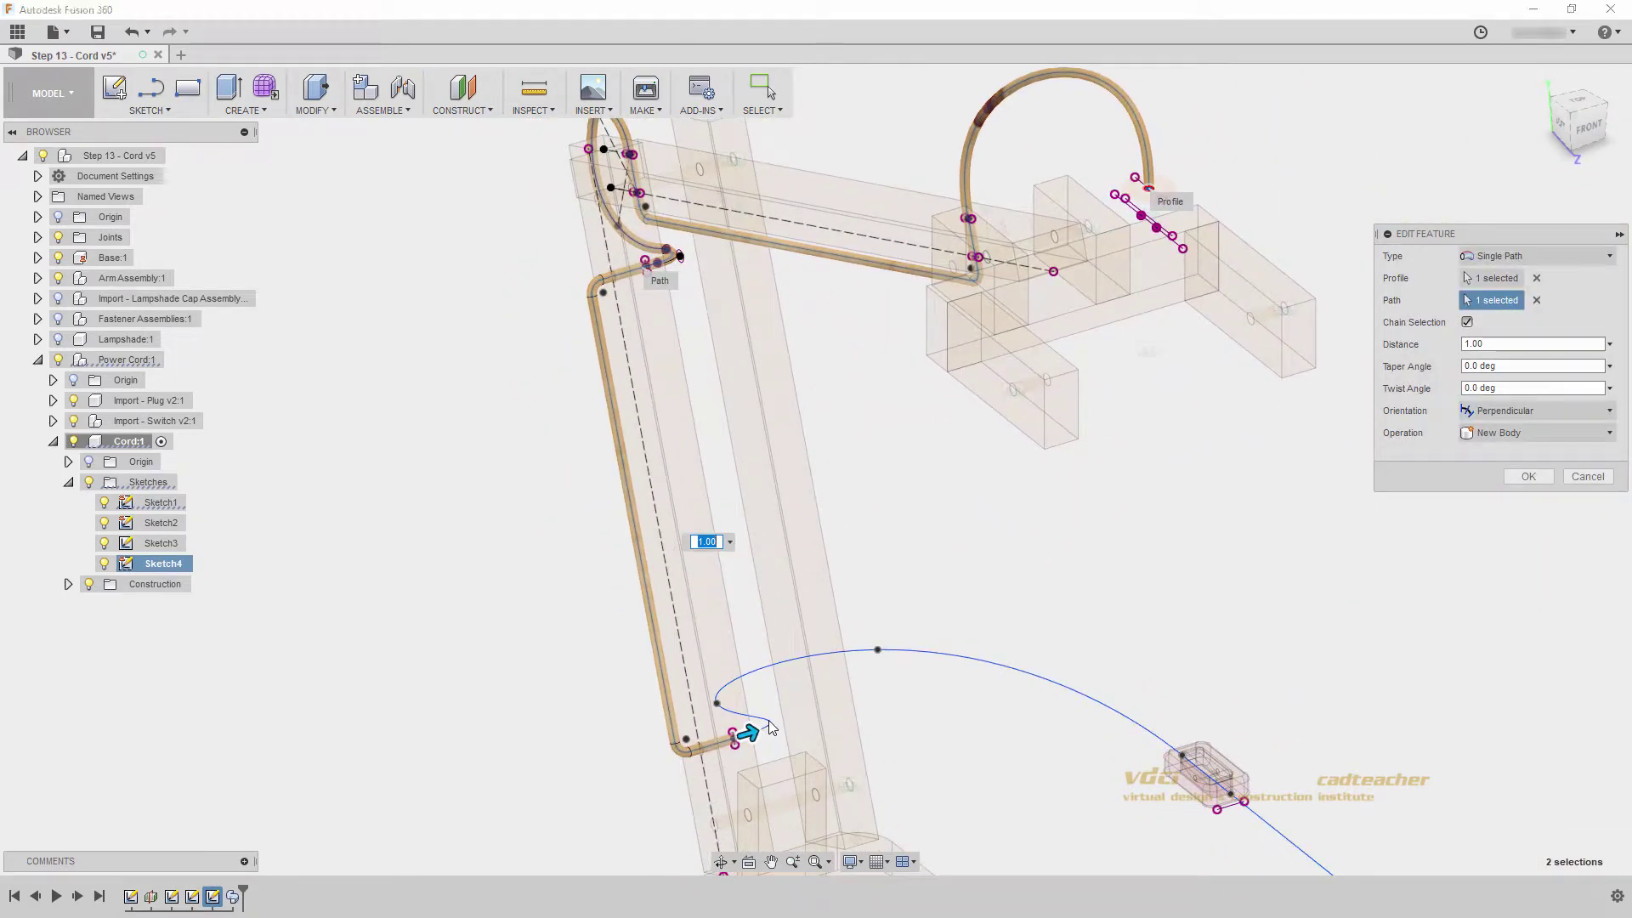
- Add the short line near the foot of the lower arm and the curve through the switch to the plug to the sweep path
middle_click_drag(760, 738, 733, 749, "shift")
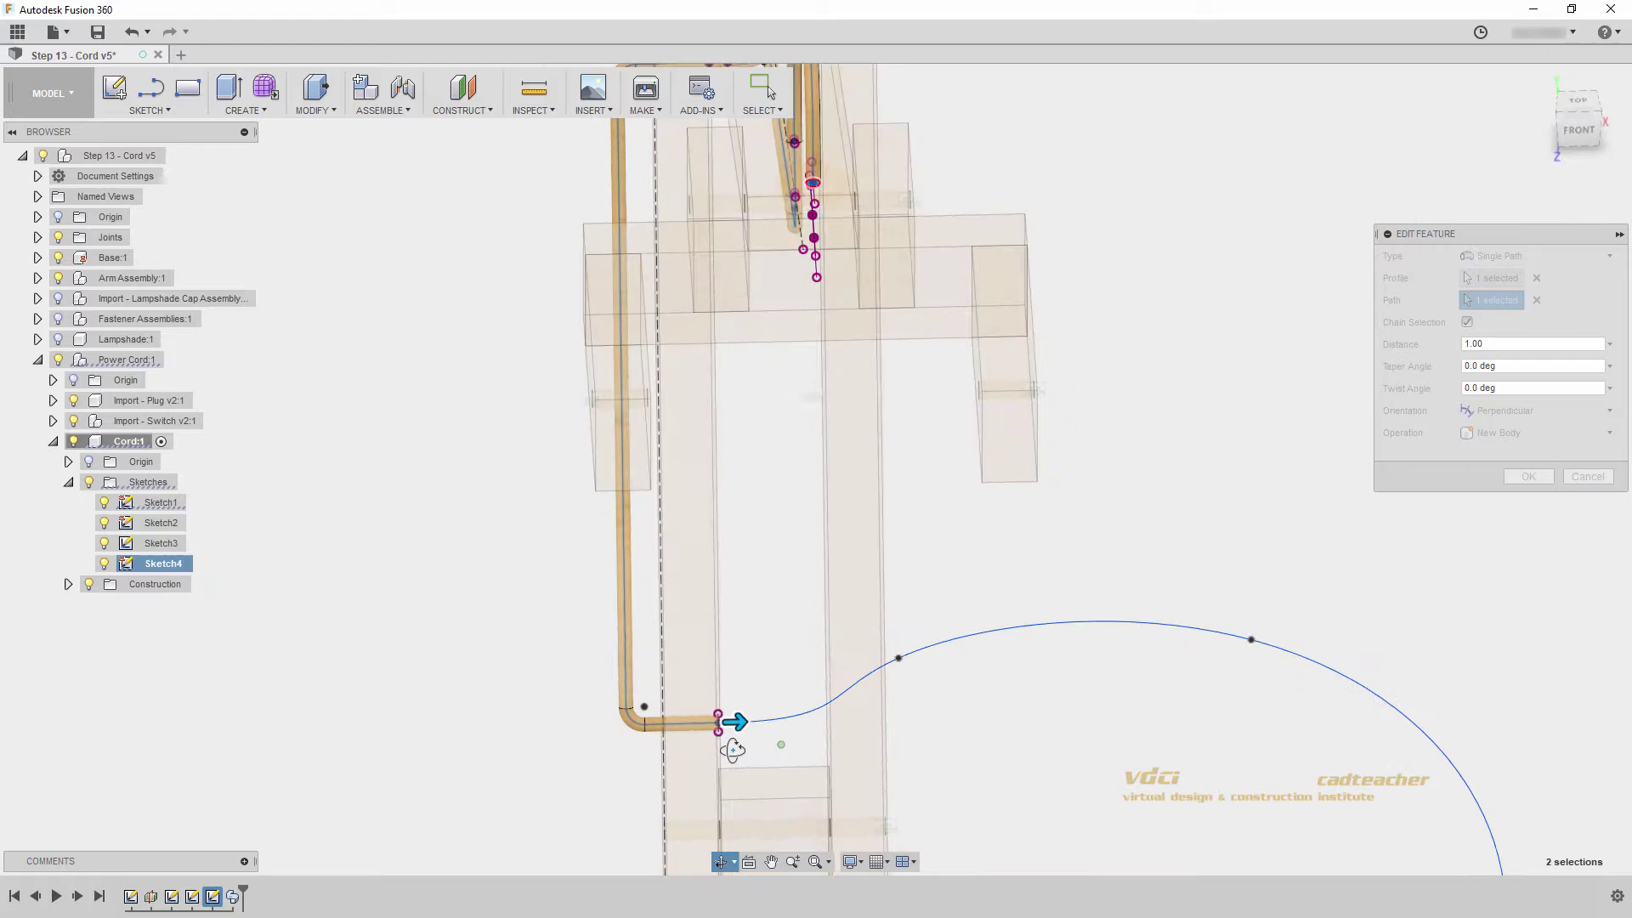
scroll(731, 743, "up", 5)
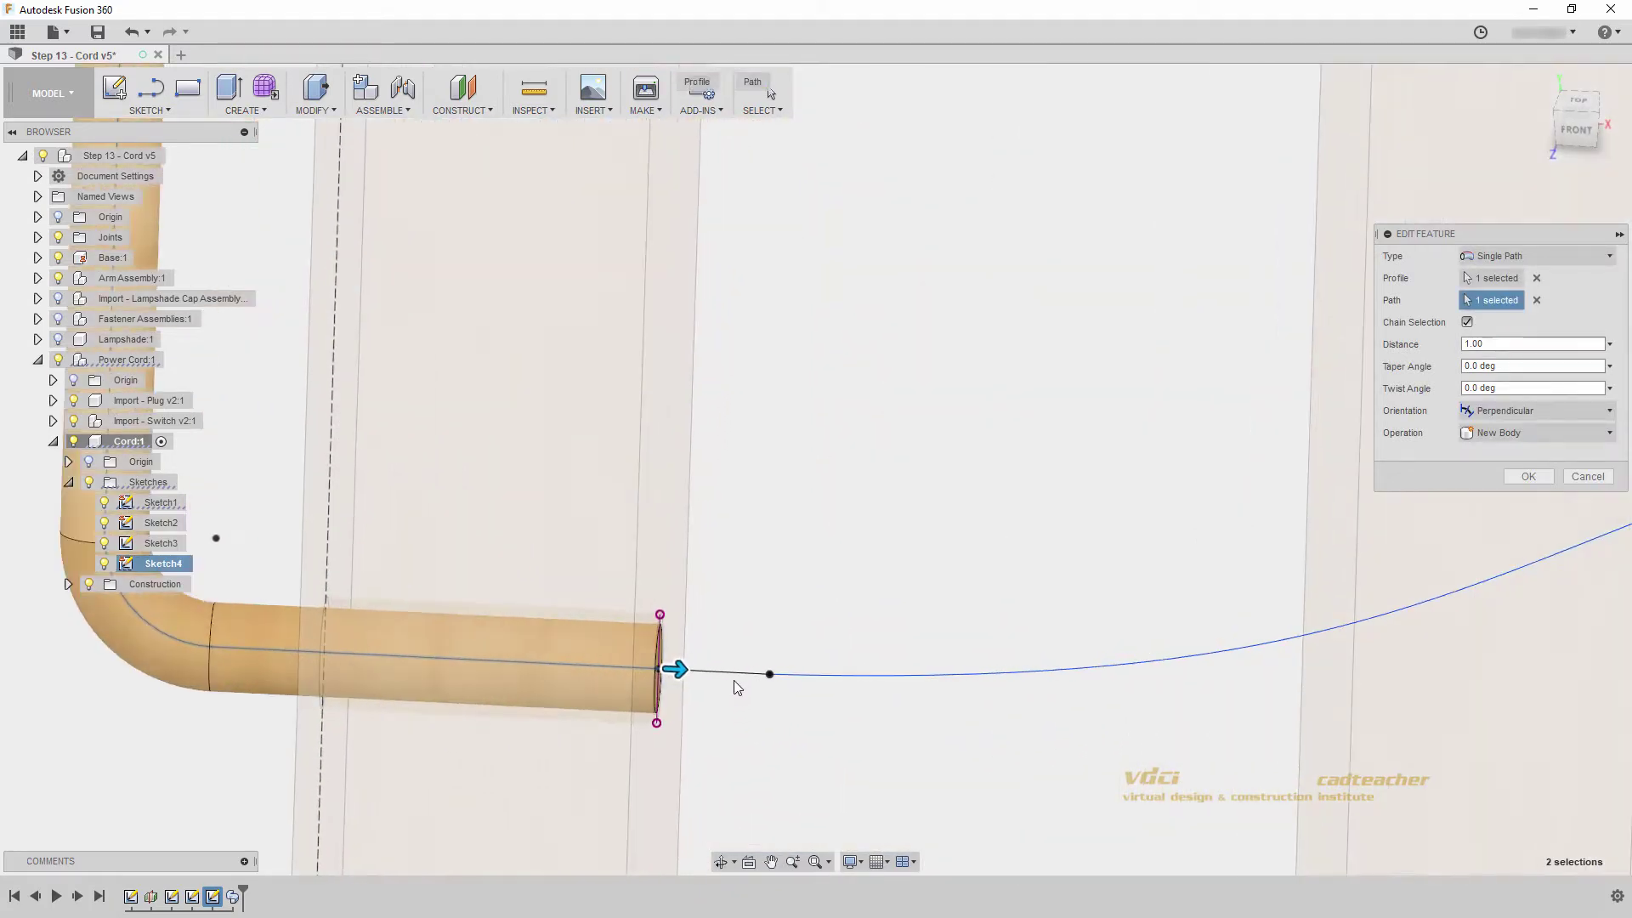
scroll(818, 738, "down", 1)
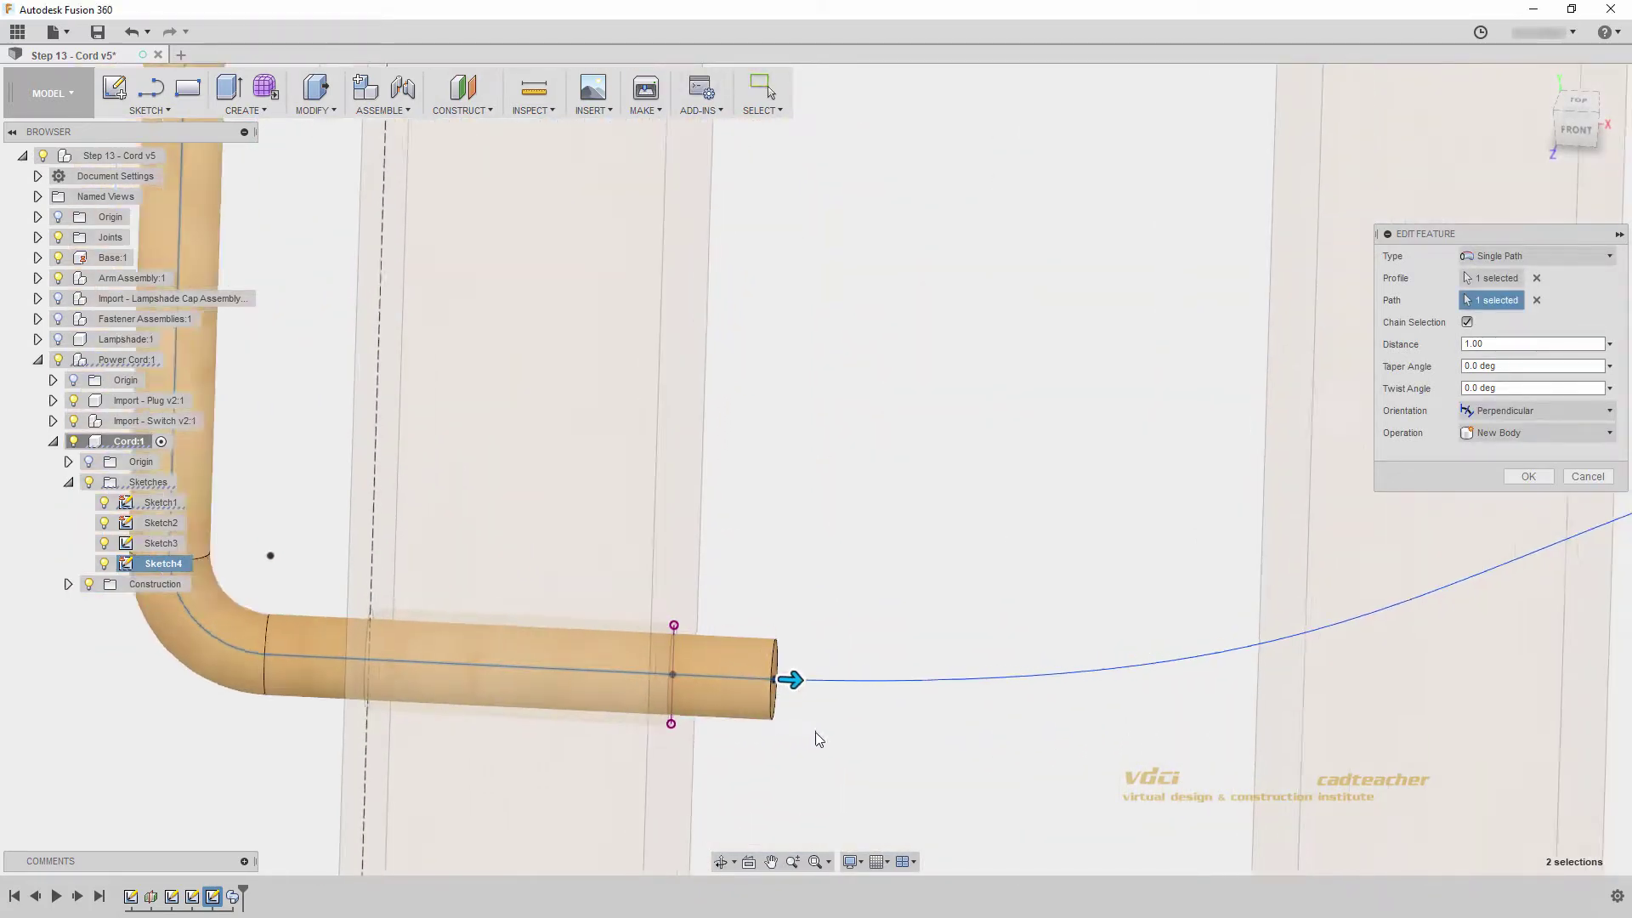
scroll(817, 738, "down", 5)
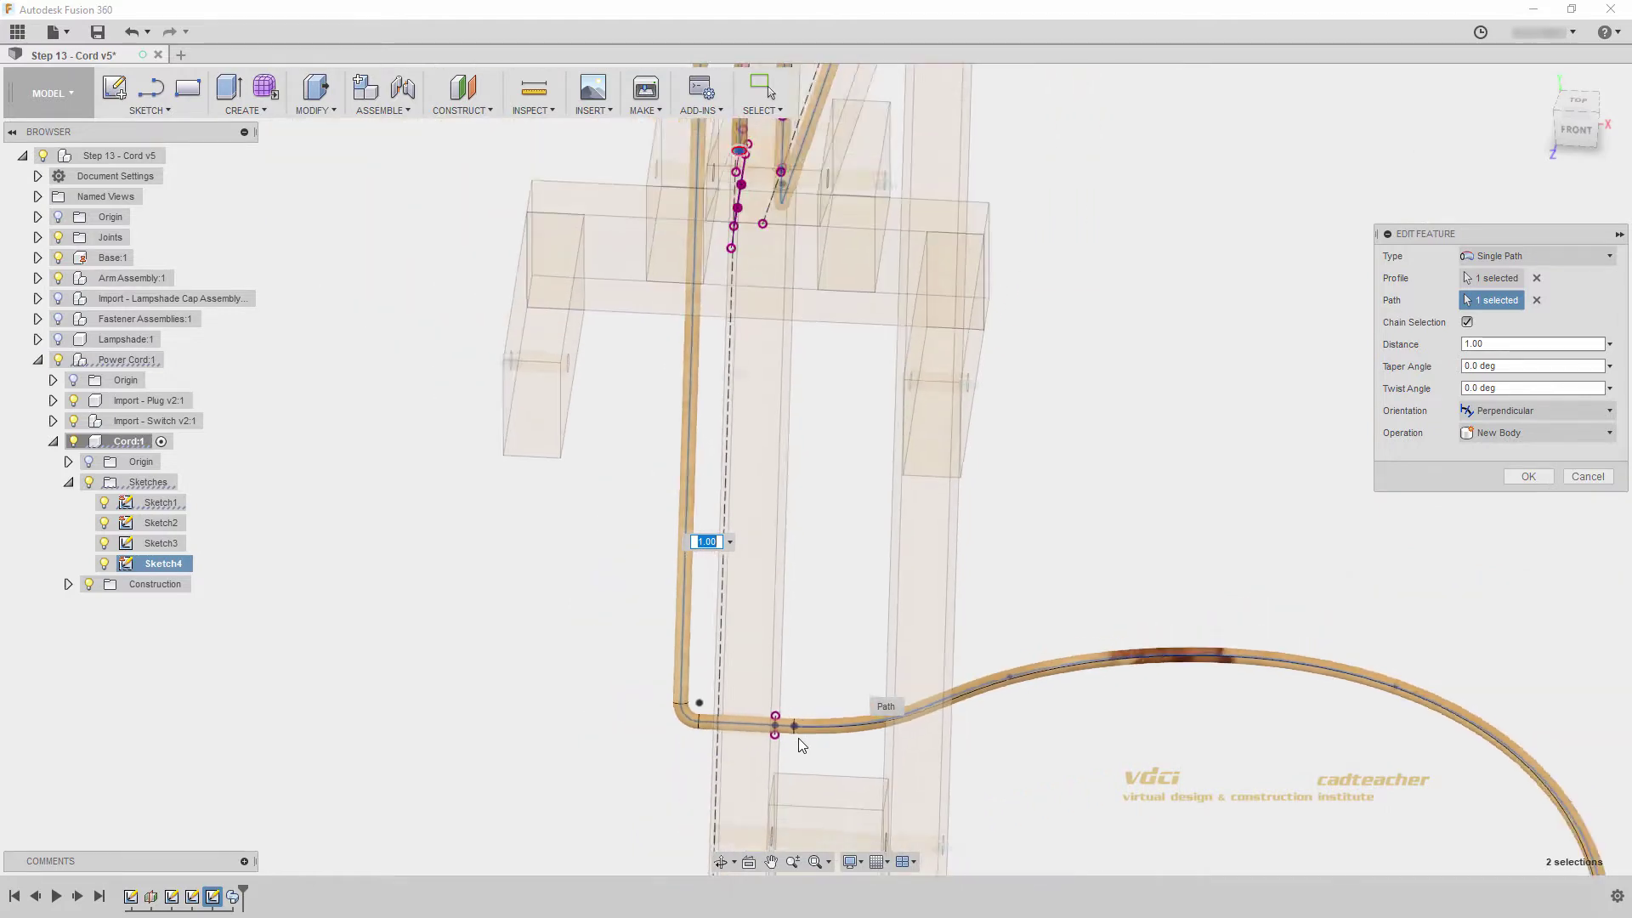
scroll(813, 737, "down", 4)
middle_click_drag(932, 558, 812, 604, "shift")
scroll(779, 681, "down", 3)
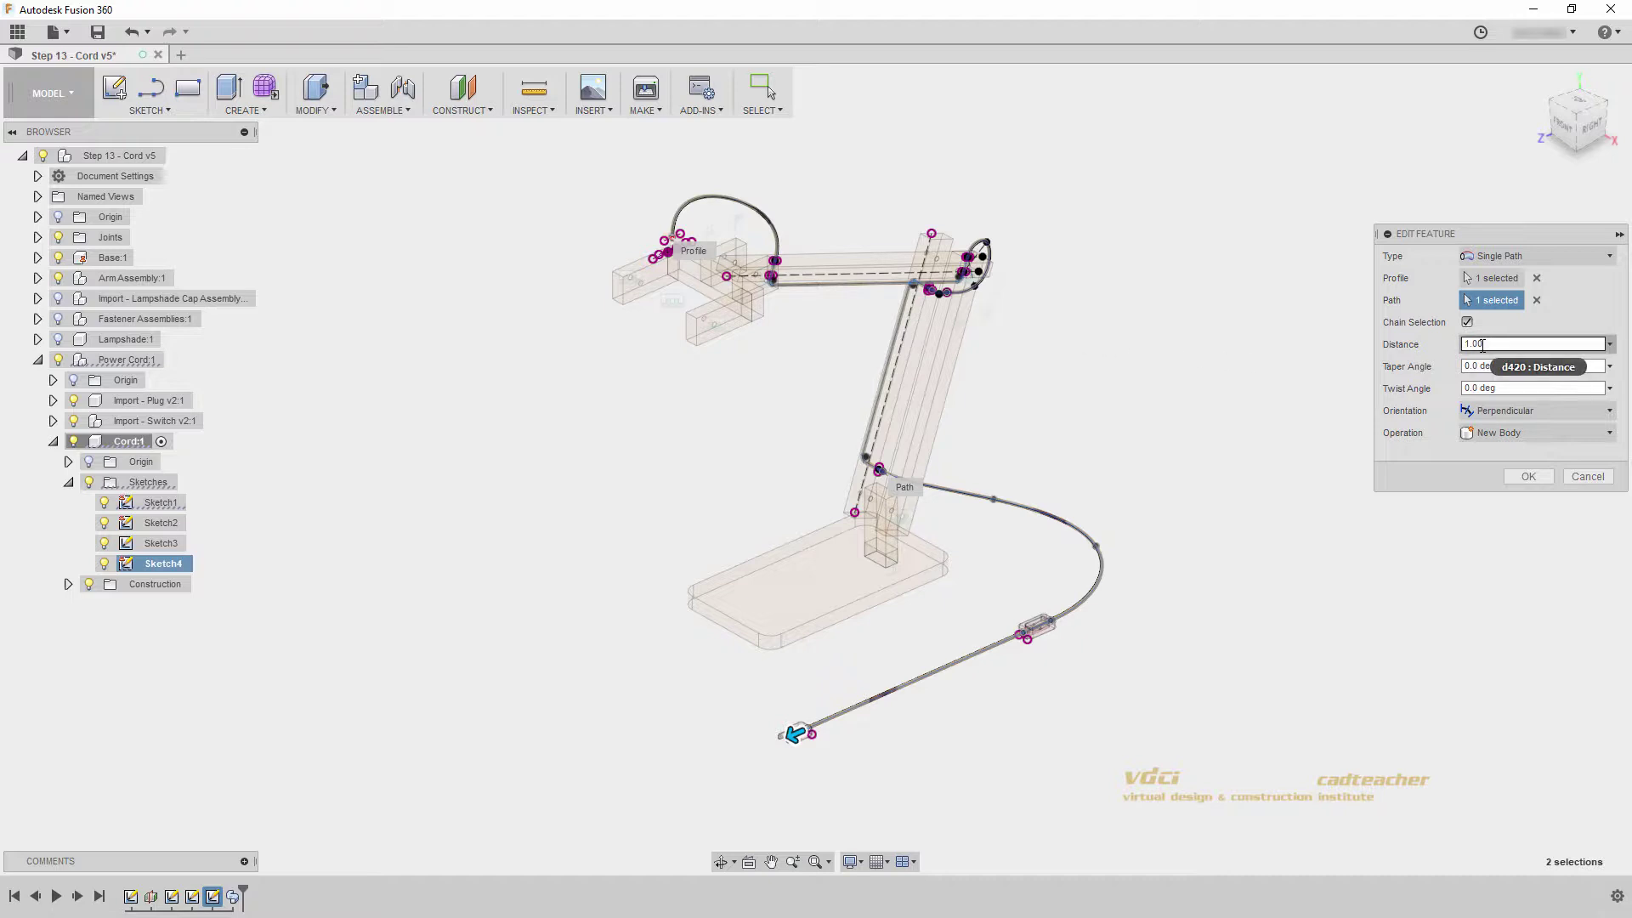
- Try a sweep distance of 0.5 along the cord path and restore it to 1.00
left_click_drag(1488, 343, 1458, 343)
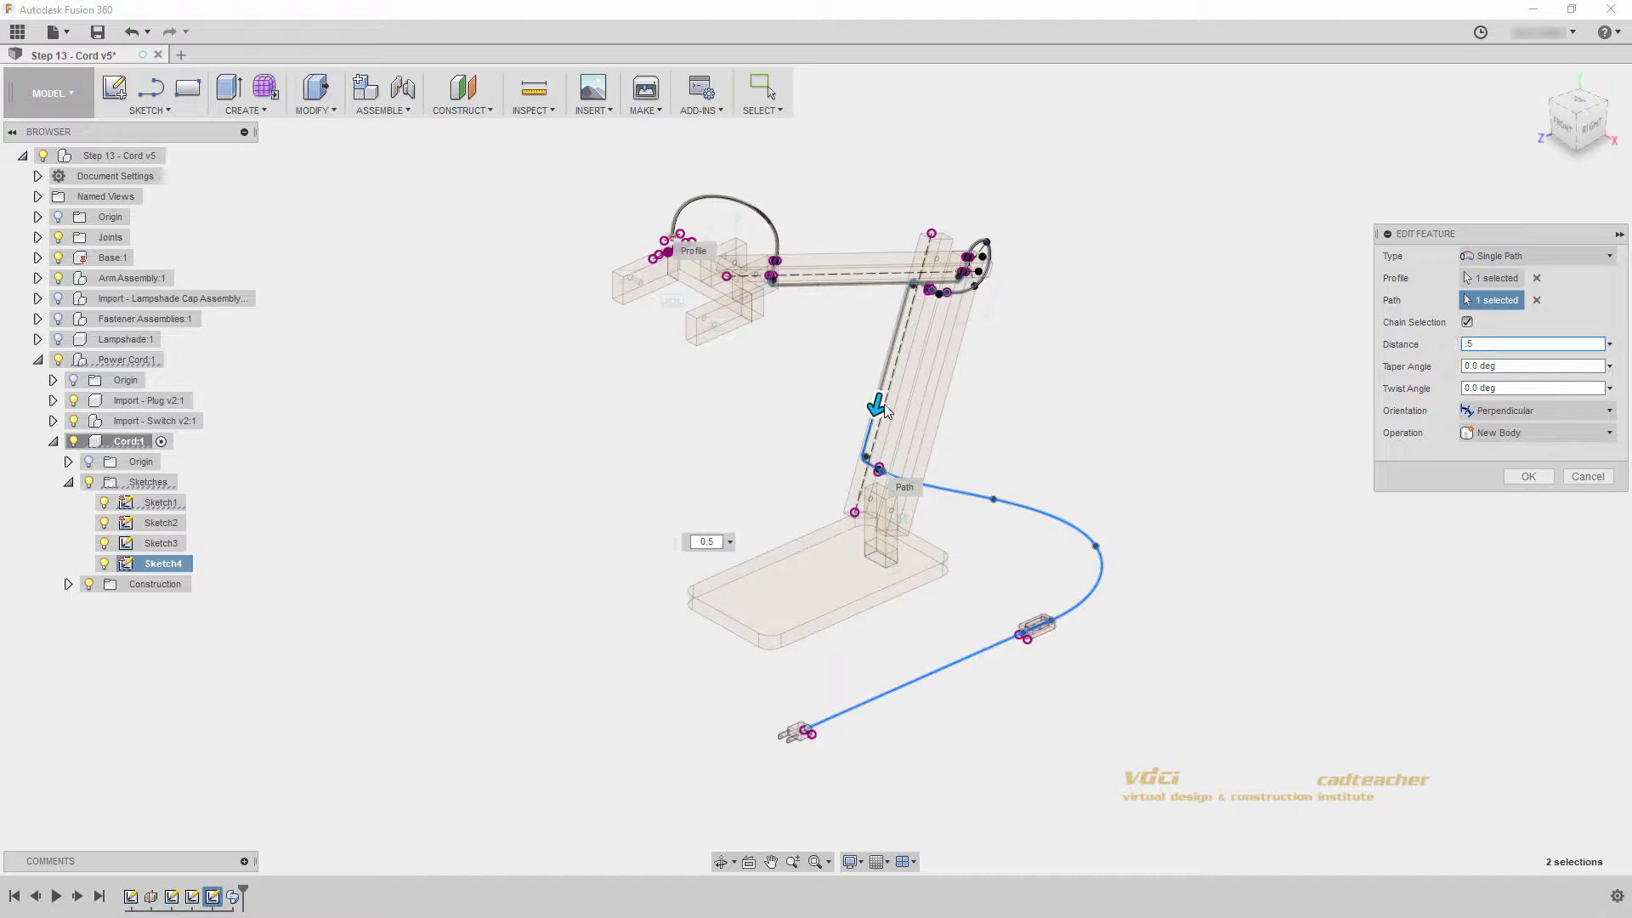
left_click_drag(875, 412, 861, 465)
left_click_drag(1040, 508, 723, 764)
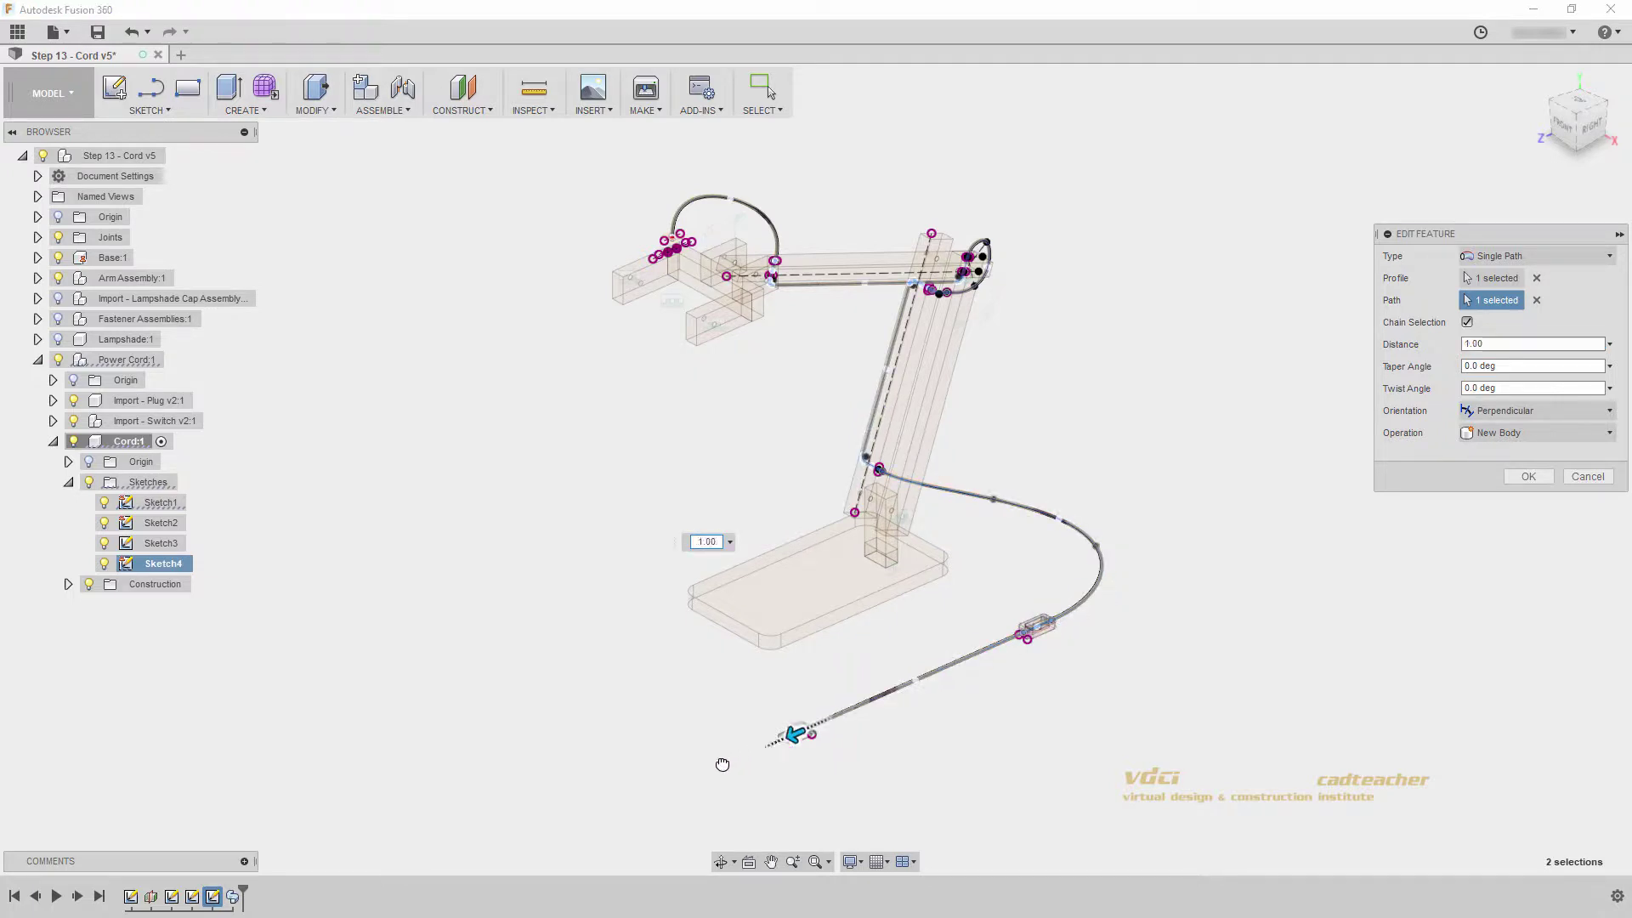
- Try the Parallel orientation for the cord sweep and switch it back to Perpendicular
left_click(1523, 410)
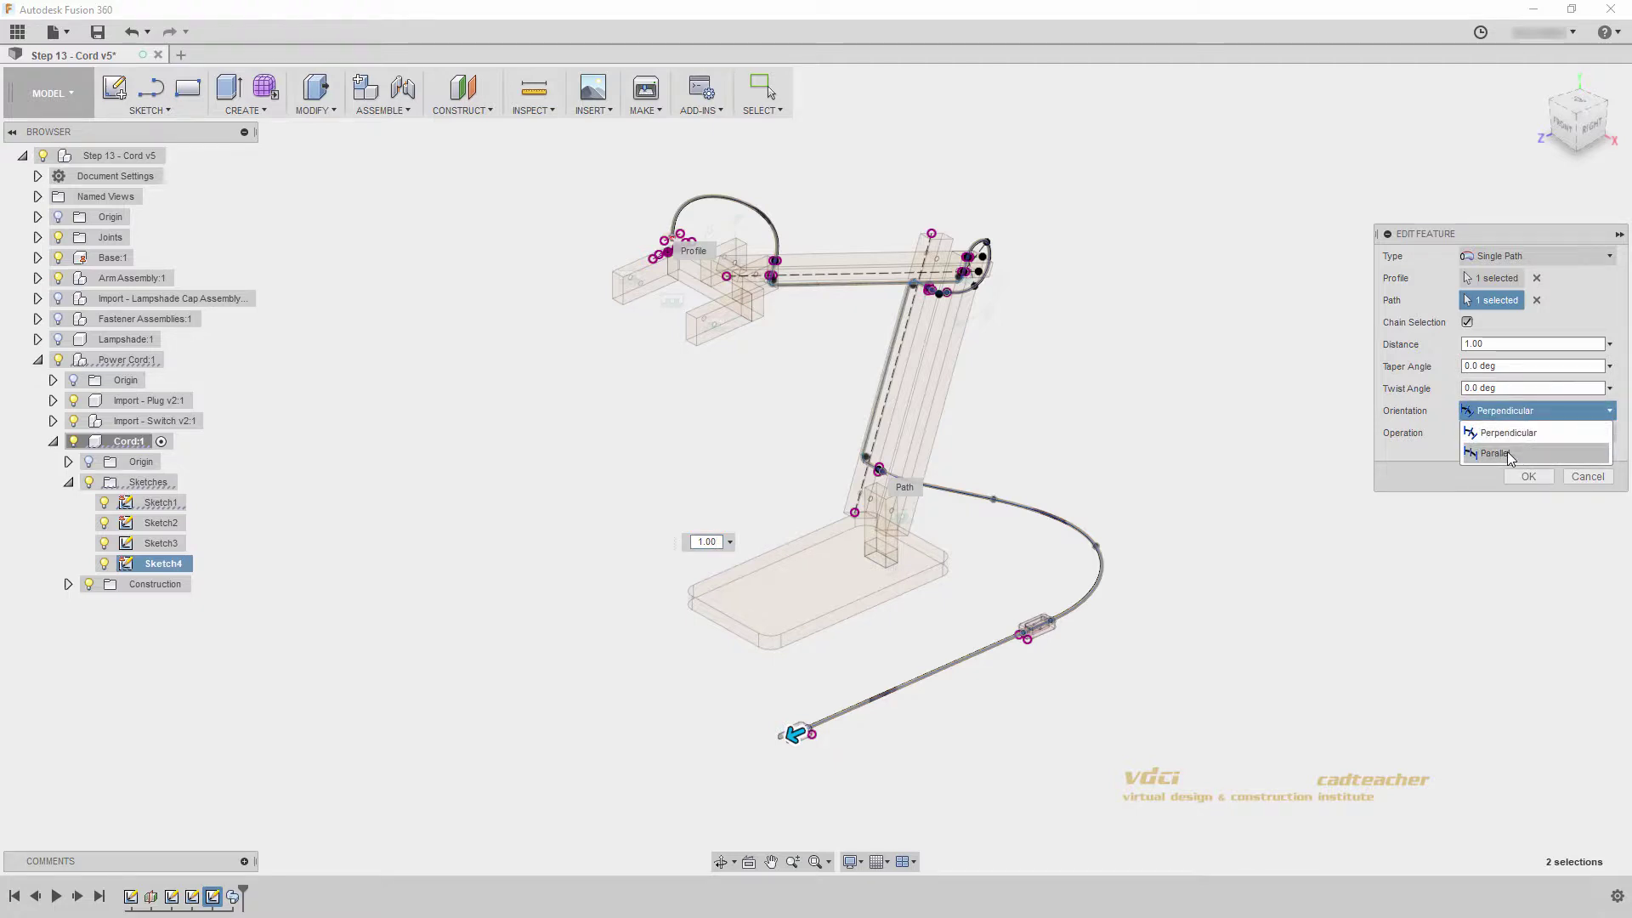
left_click(1507, 451)
scroll(659, 221, "up", 4)
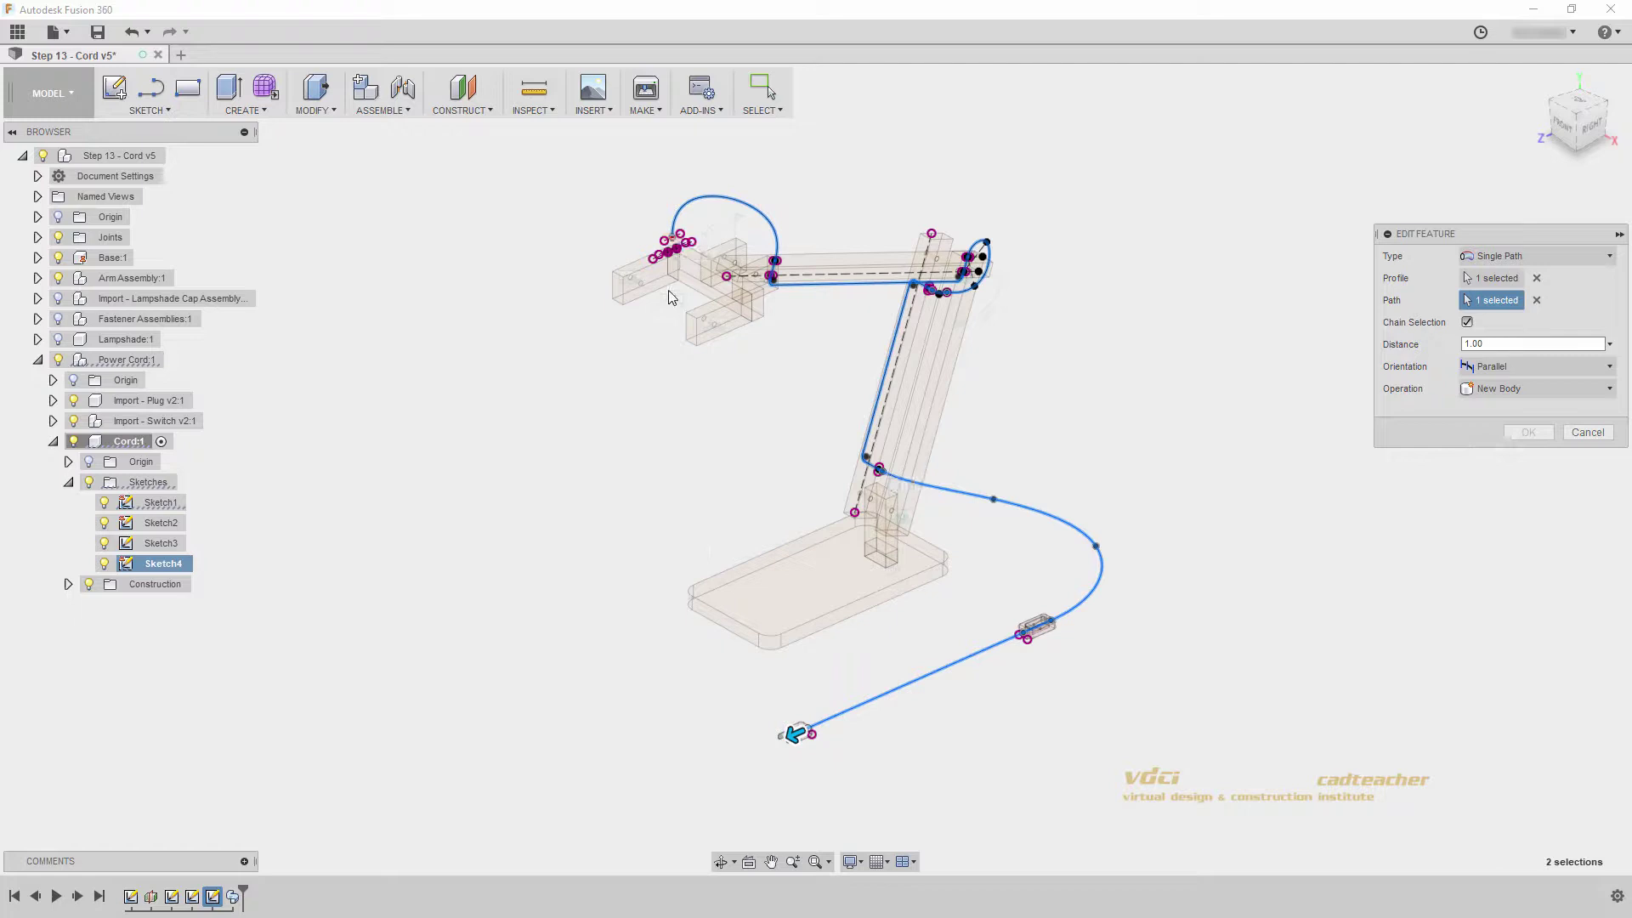
scroll(680, 191, "up", 2)
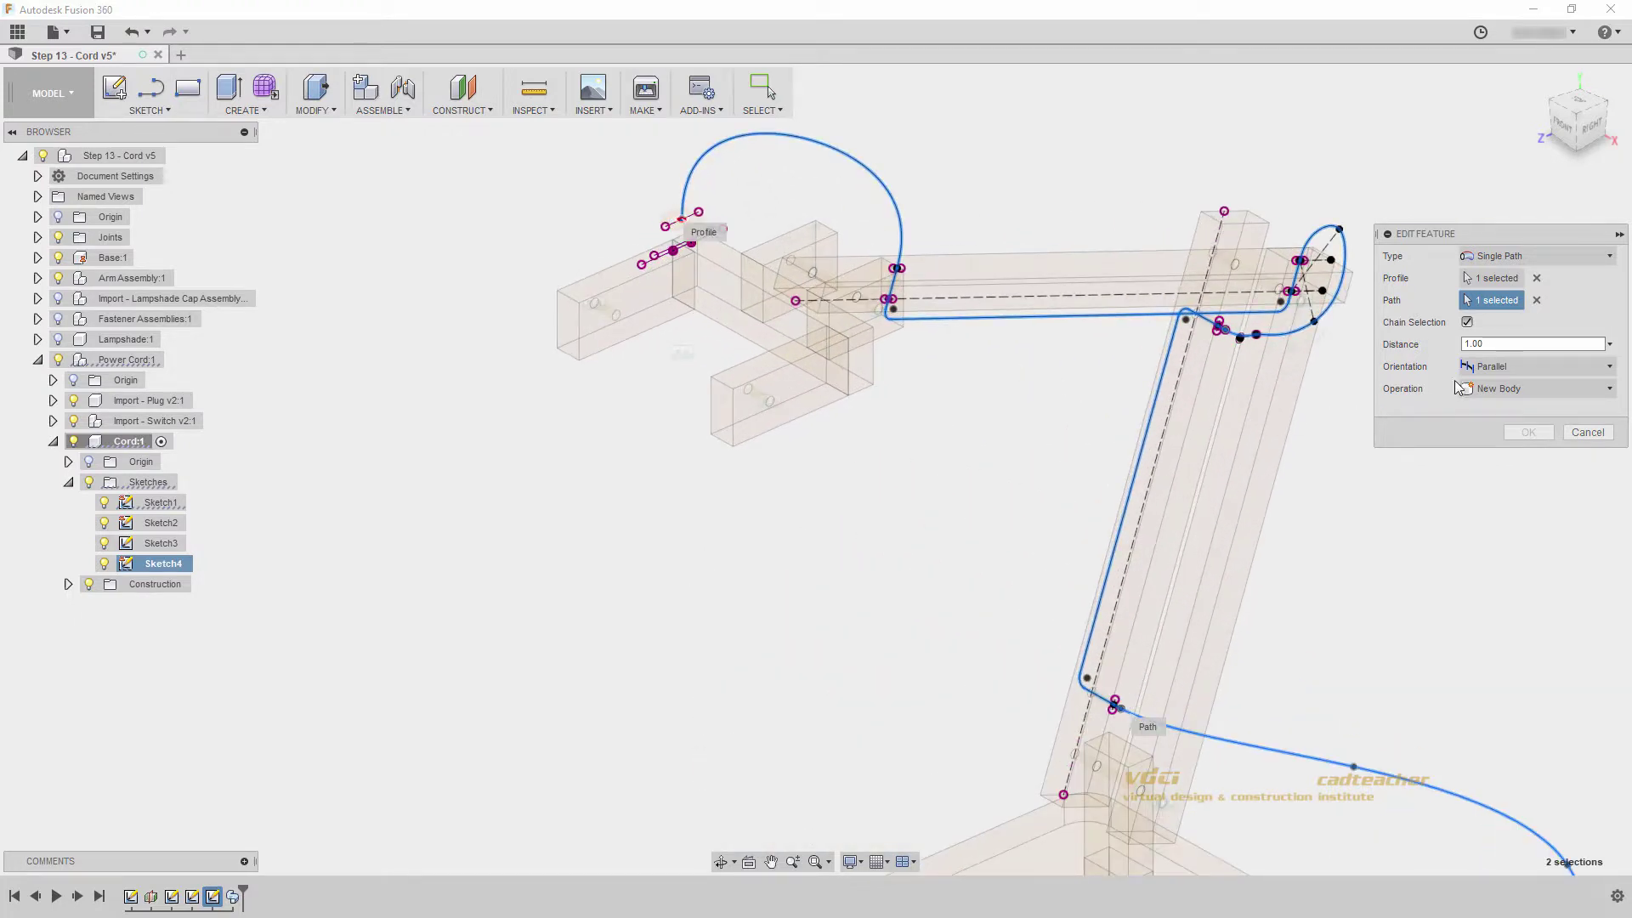
left_click(1538, 366)
left_click(1491, 386)
scroll(1019, 514, "down", 5)
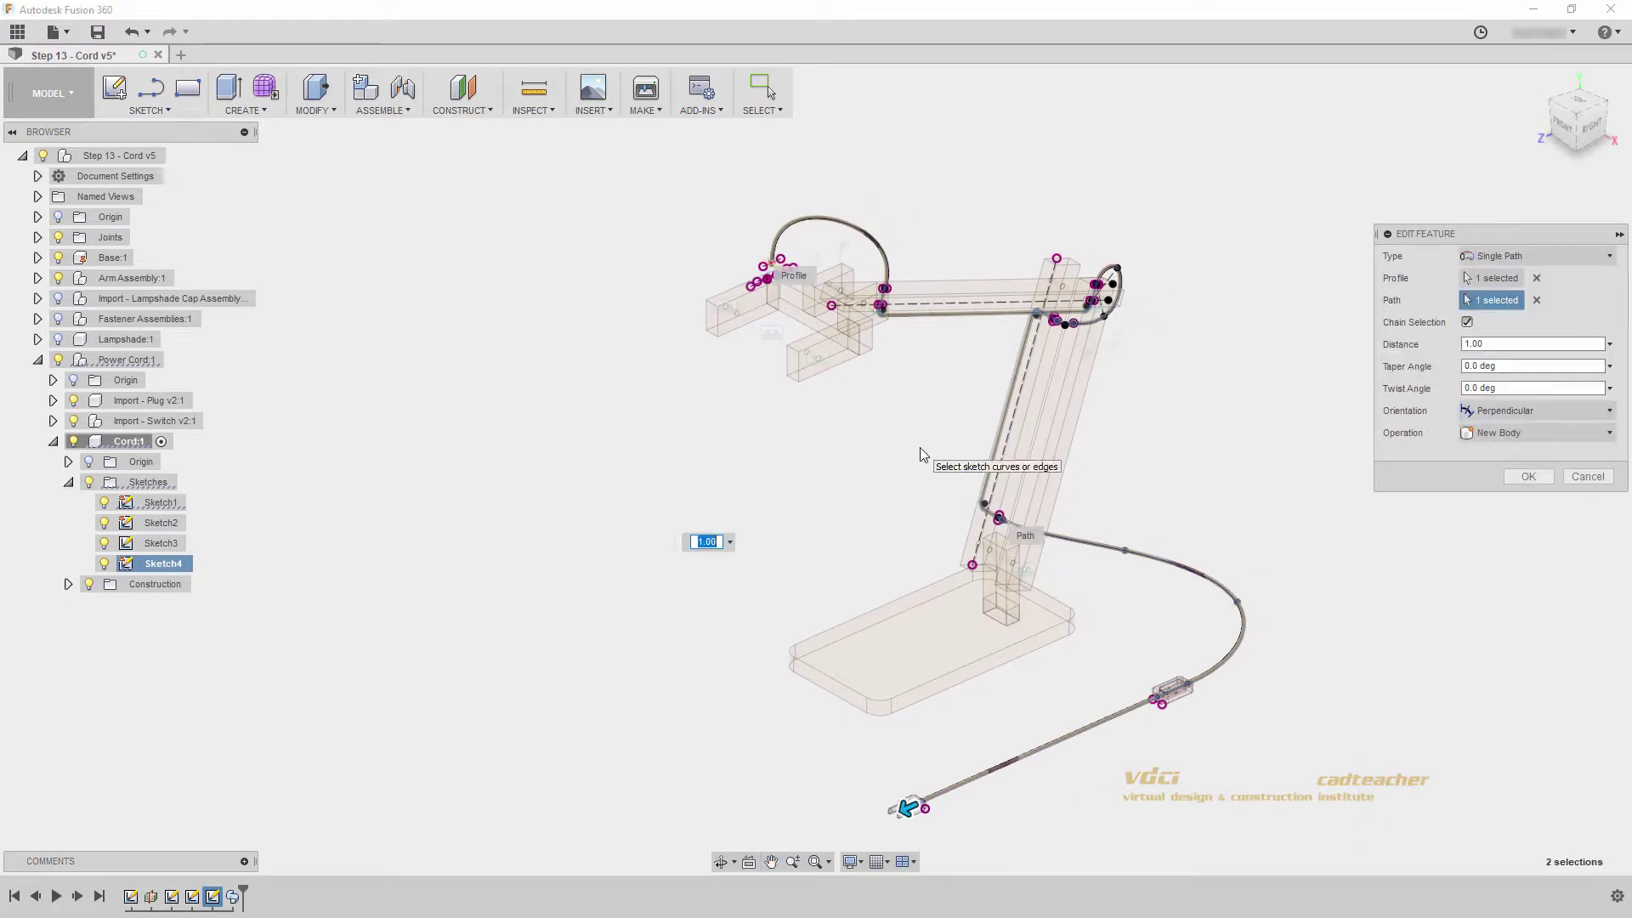
- Complete the Sweep to create the cord as a new body over the full path with Perpendicular orientation
left_click(1529, 477)
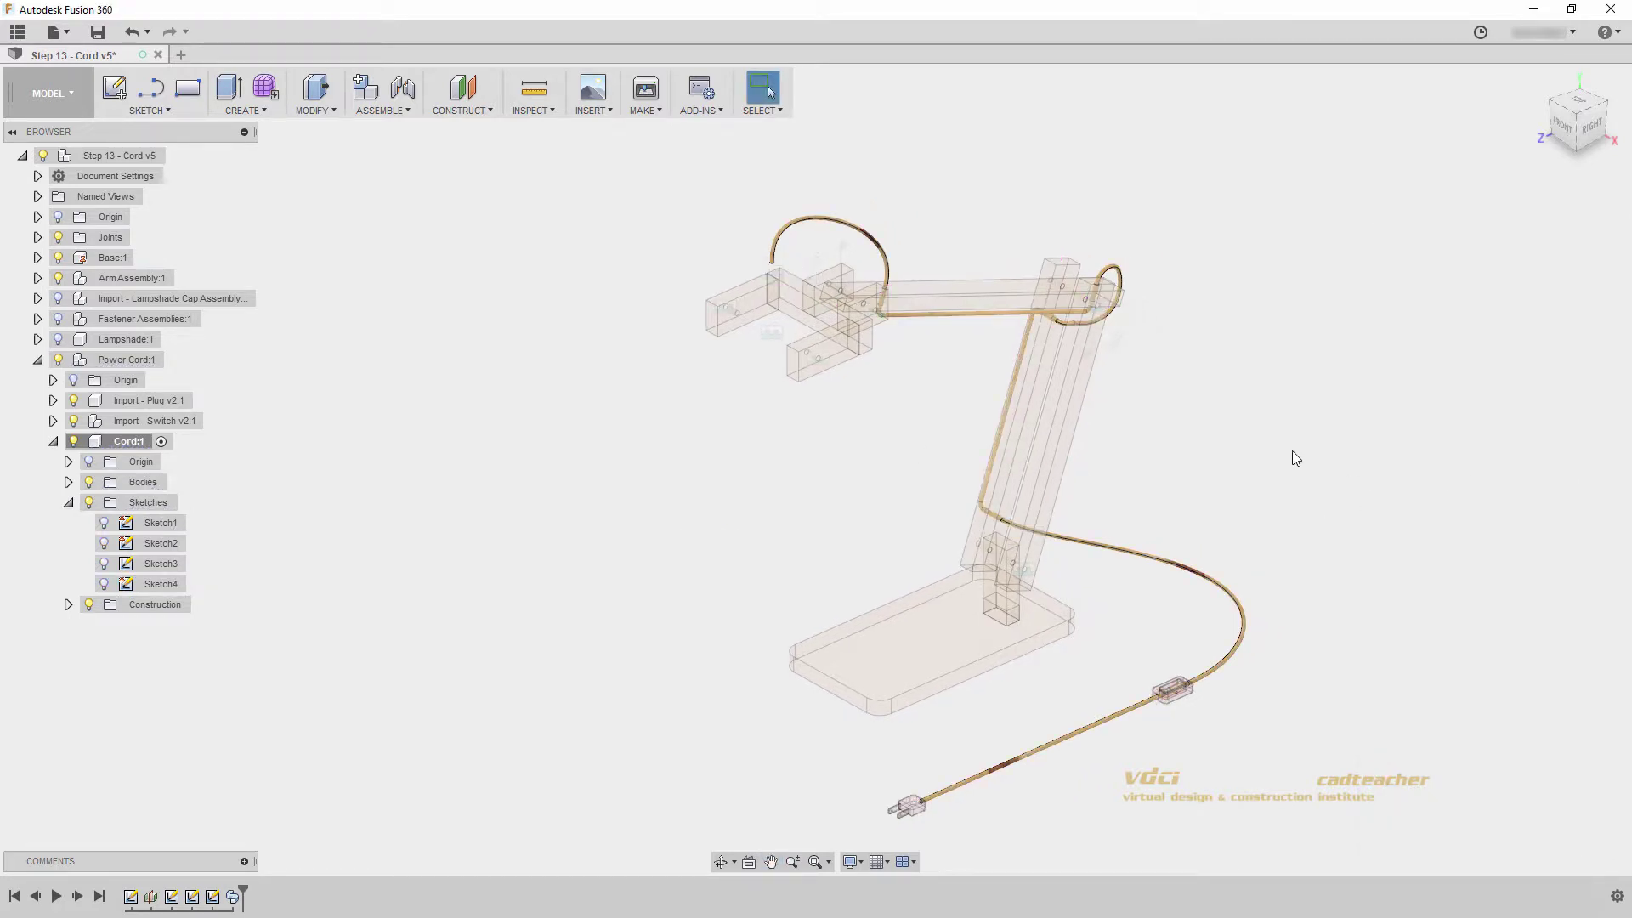
mouse_move(1221, 476)
middle_mouse_down("shift")
mouse_move(1045, 430)
mouse_move(1195, 451)
mouse_move(1211, 472)
middle_mouse_up("shift")
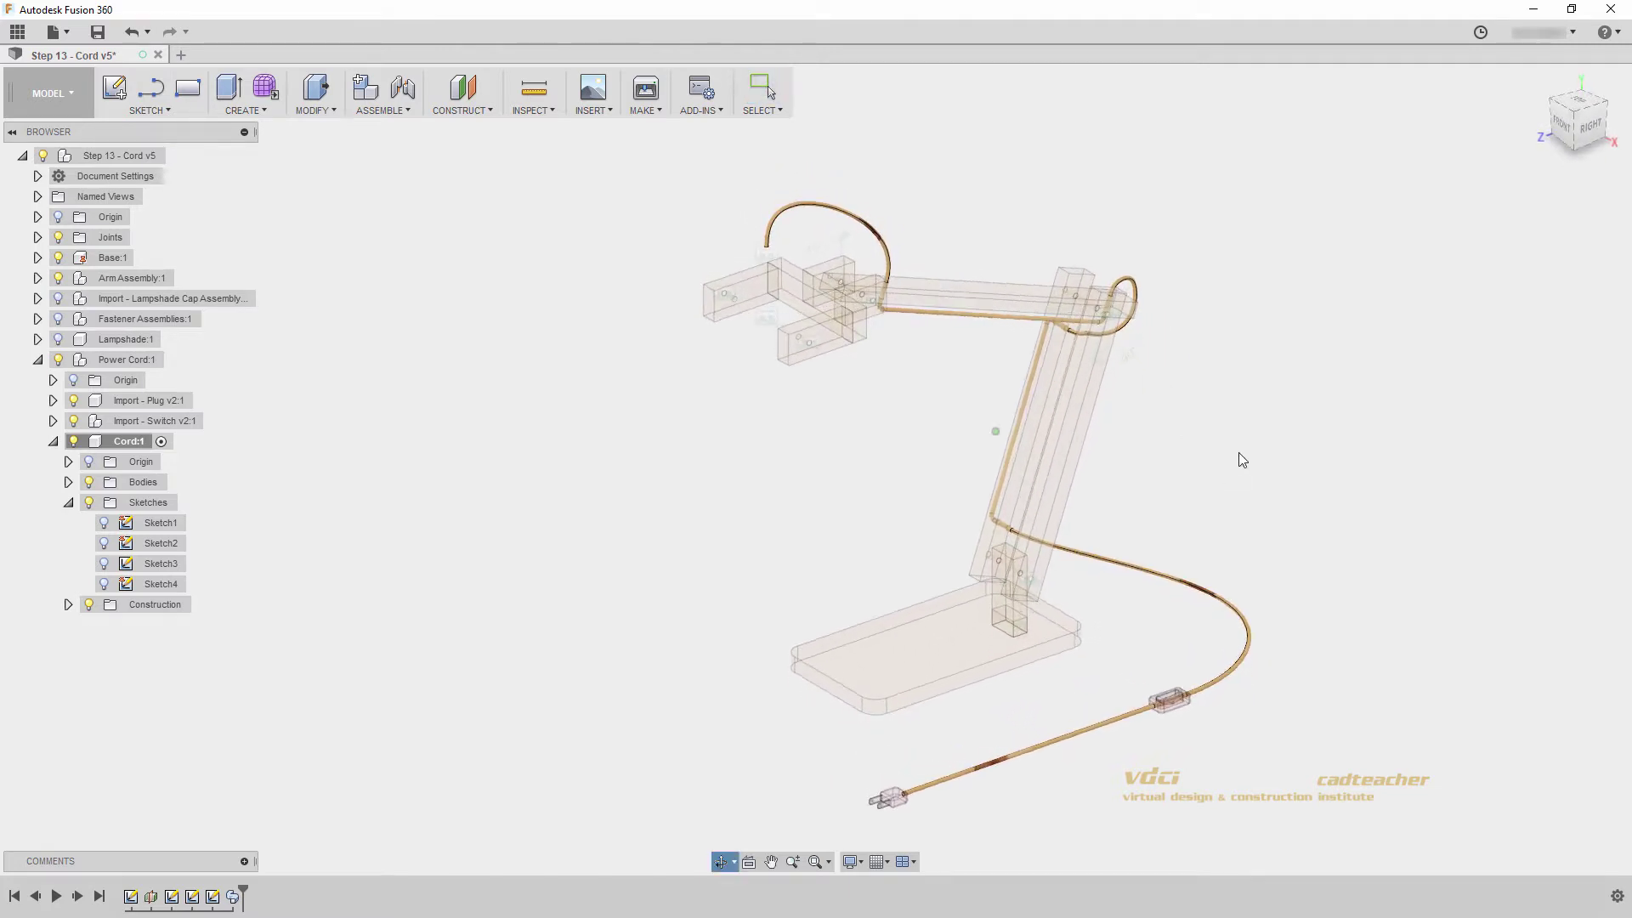
left_click(1539, 79)
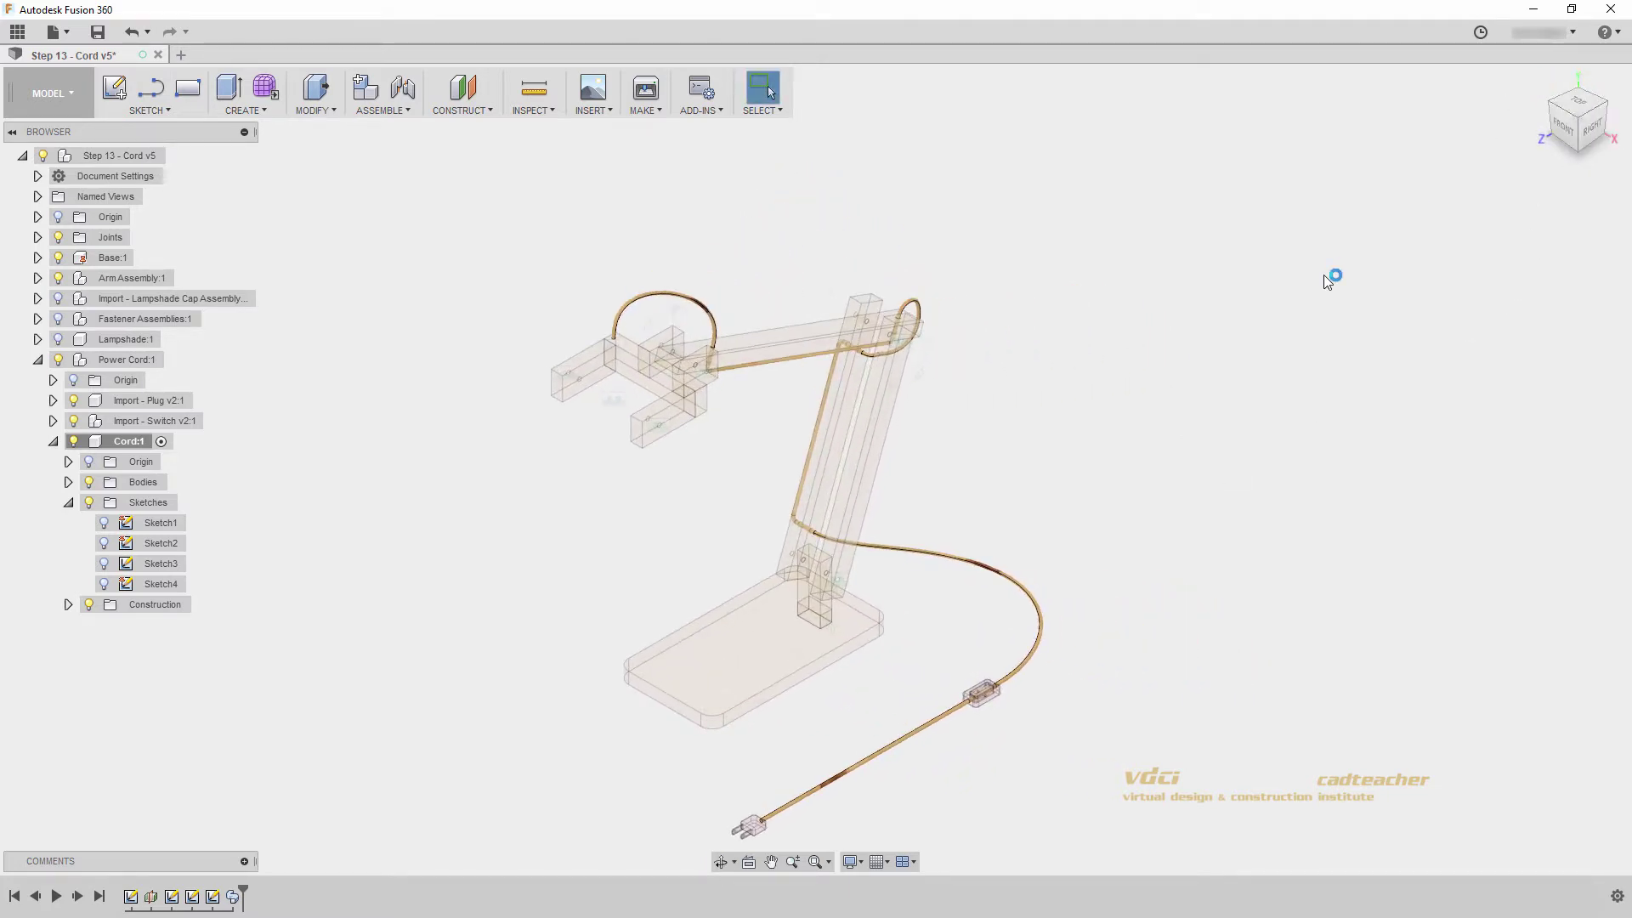
middle_click_drag(1098, 399, 1106, 342)
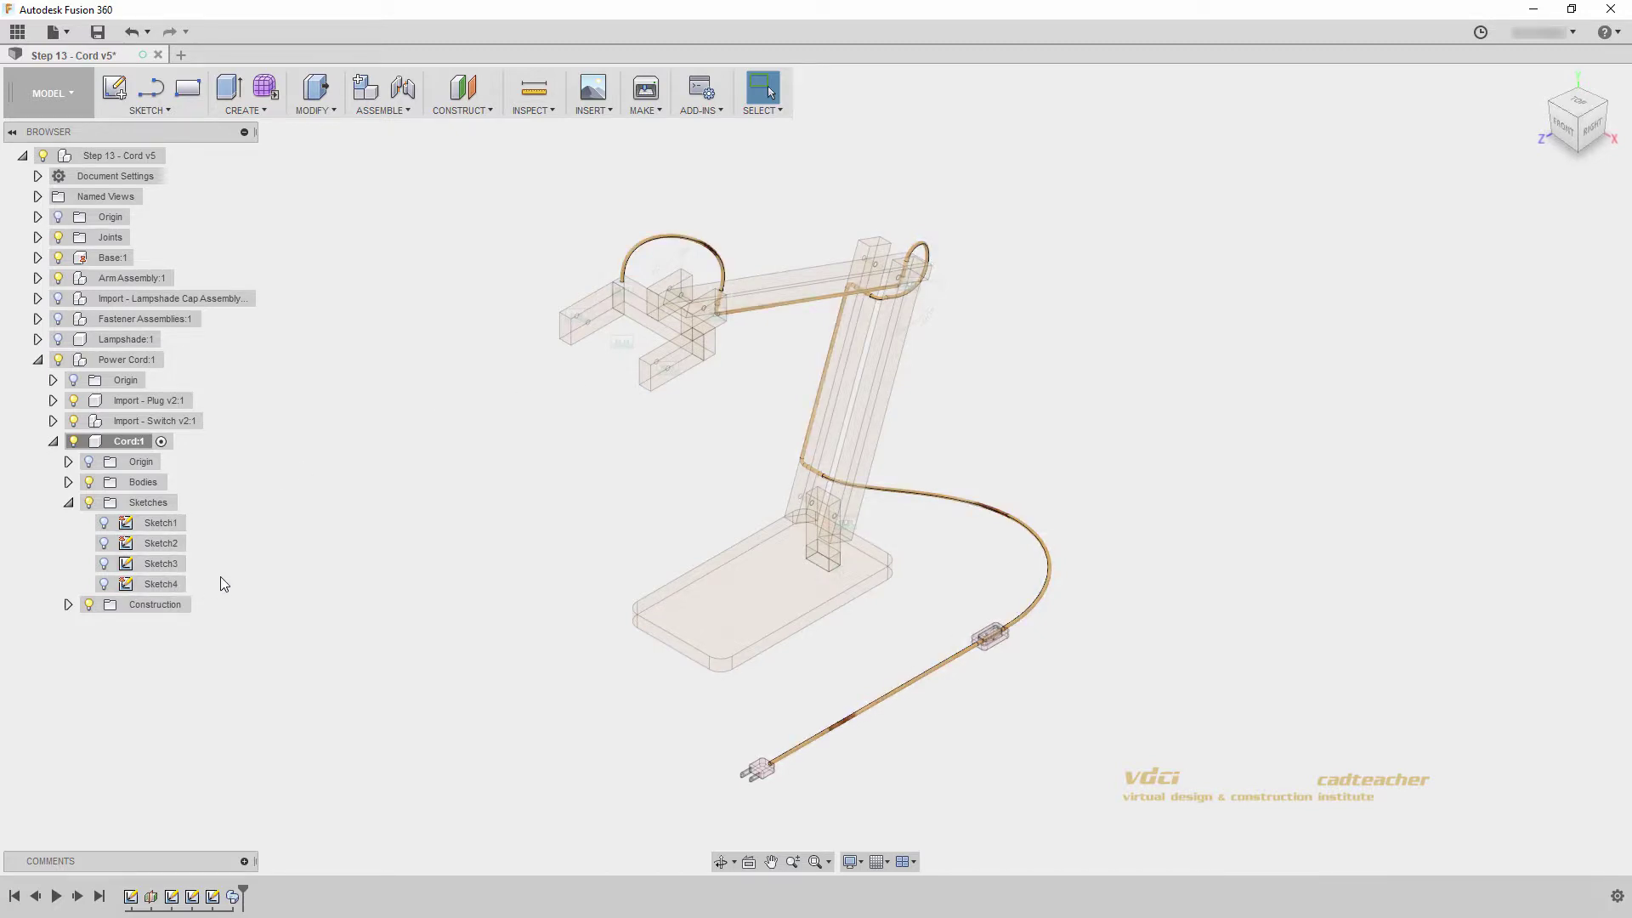
- Show the lampshade, lampshade cap assembly and fastener assemblies again, and activate the top-level component
left_click(68, 502)
left_click(53, 441)
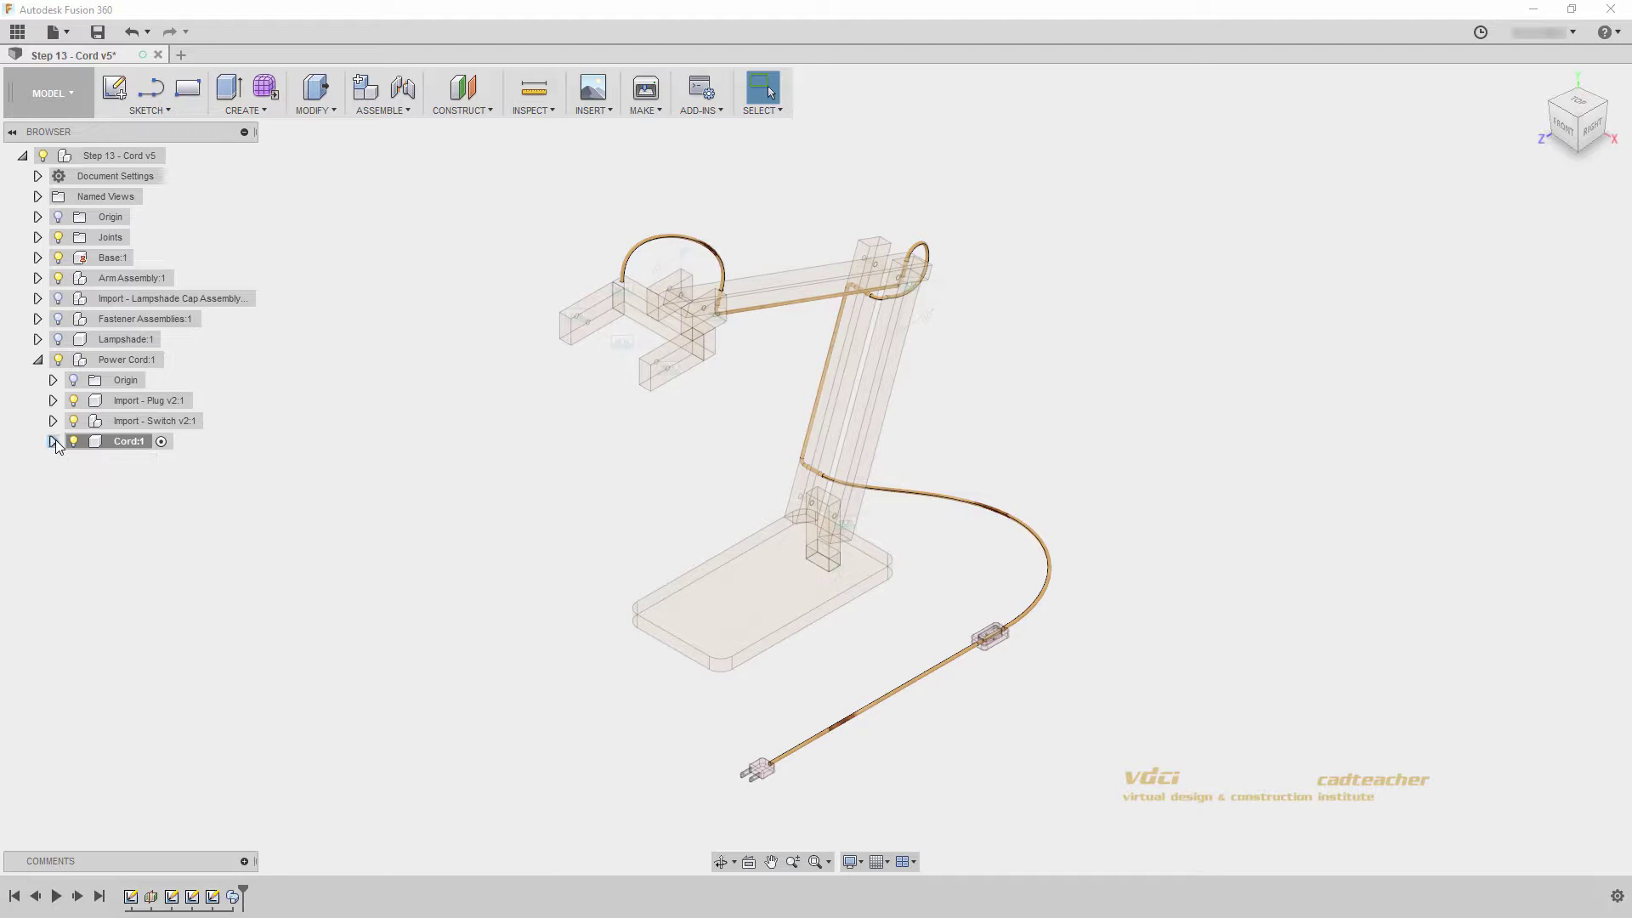
left_click(38, 360)
left_click(59, 340)
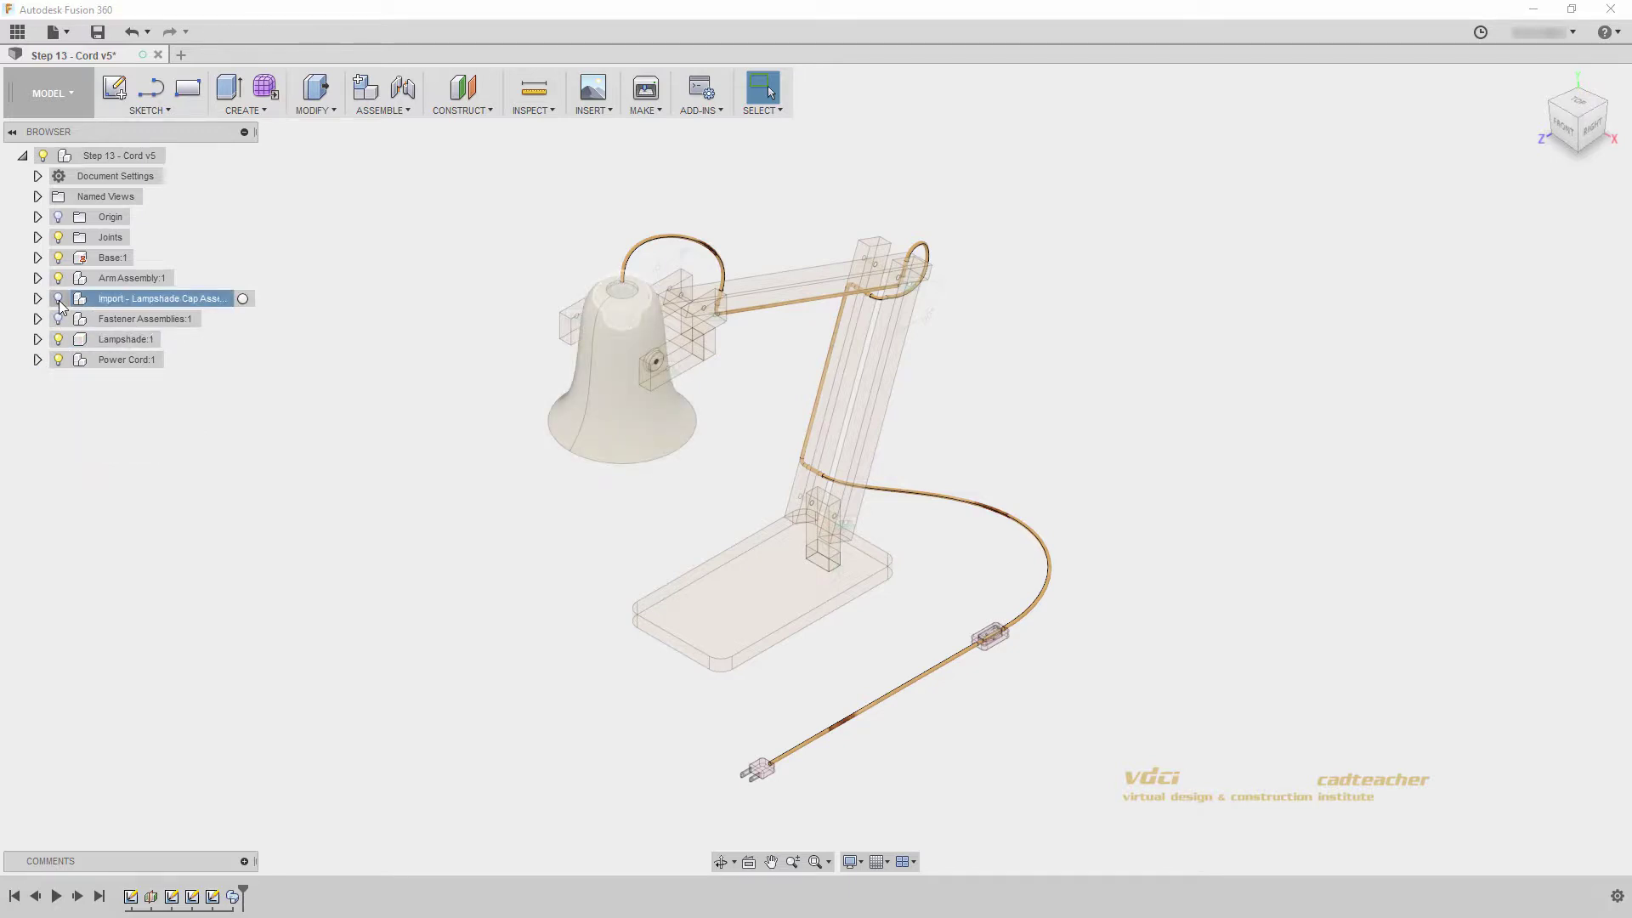
left_click(58, 298)
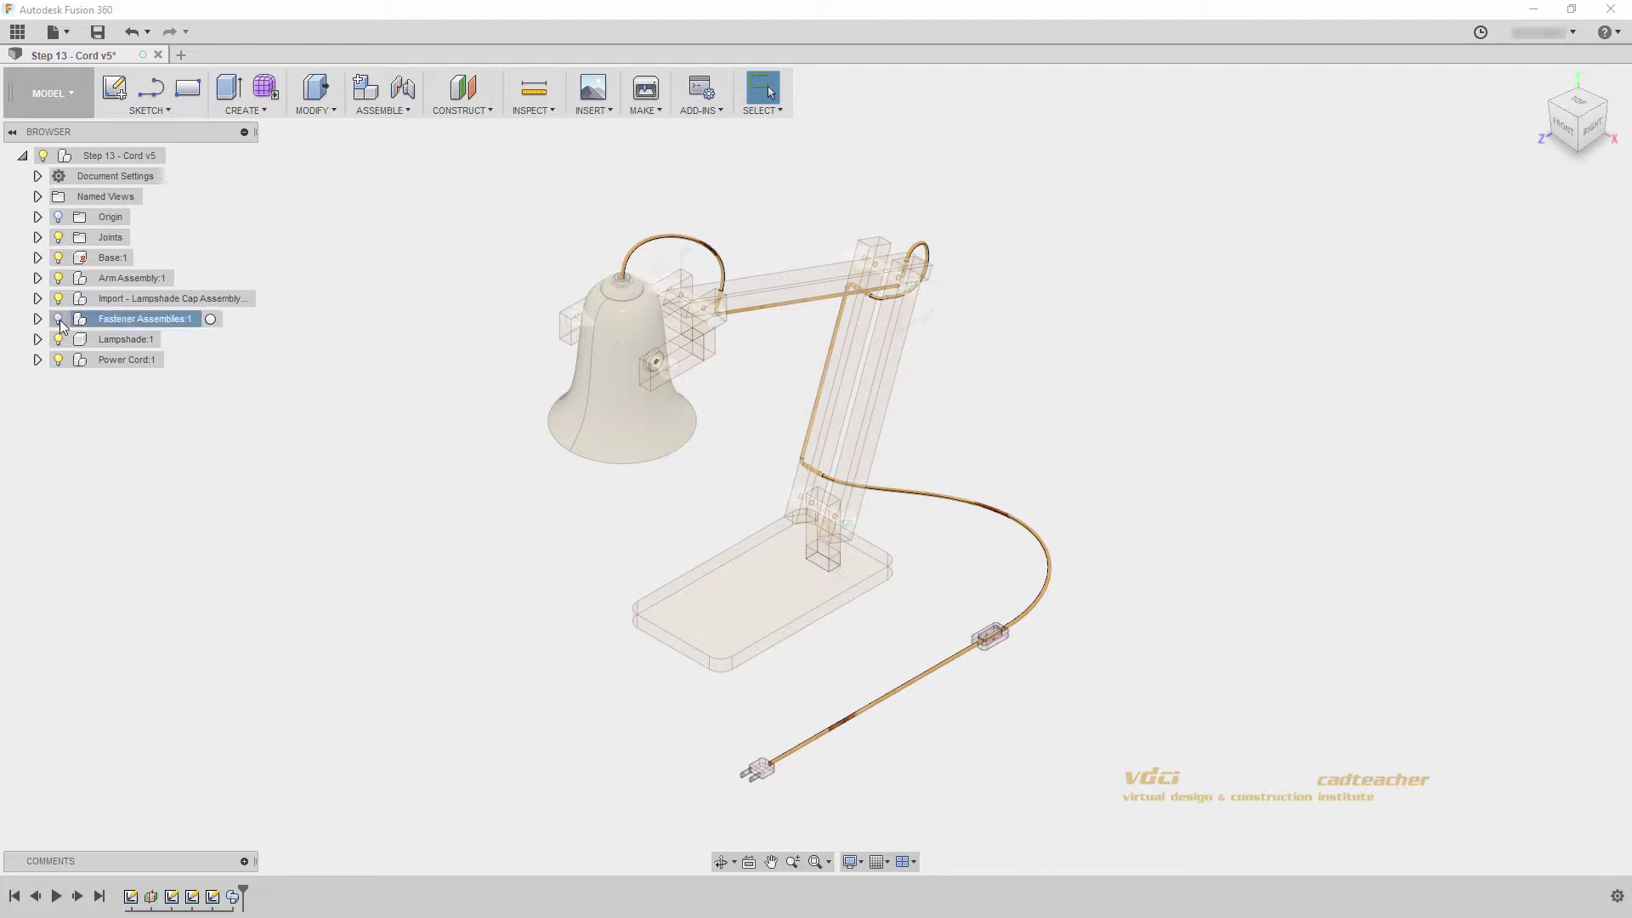
left_click(59, 320)
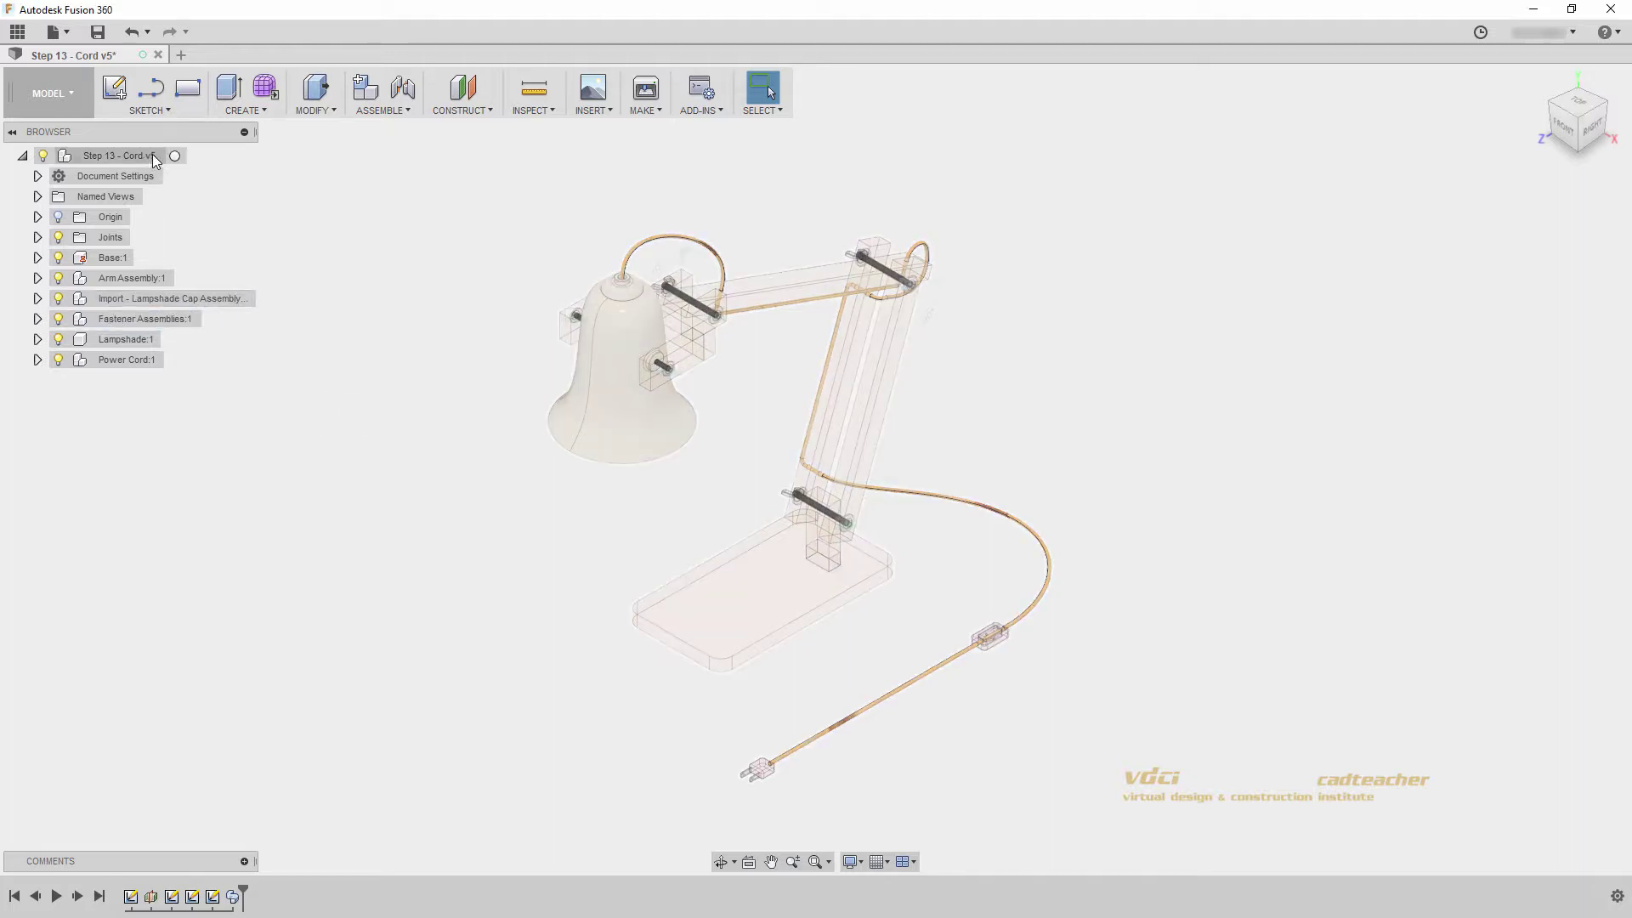
left_click(178, 156)
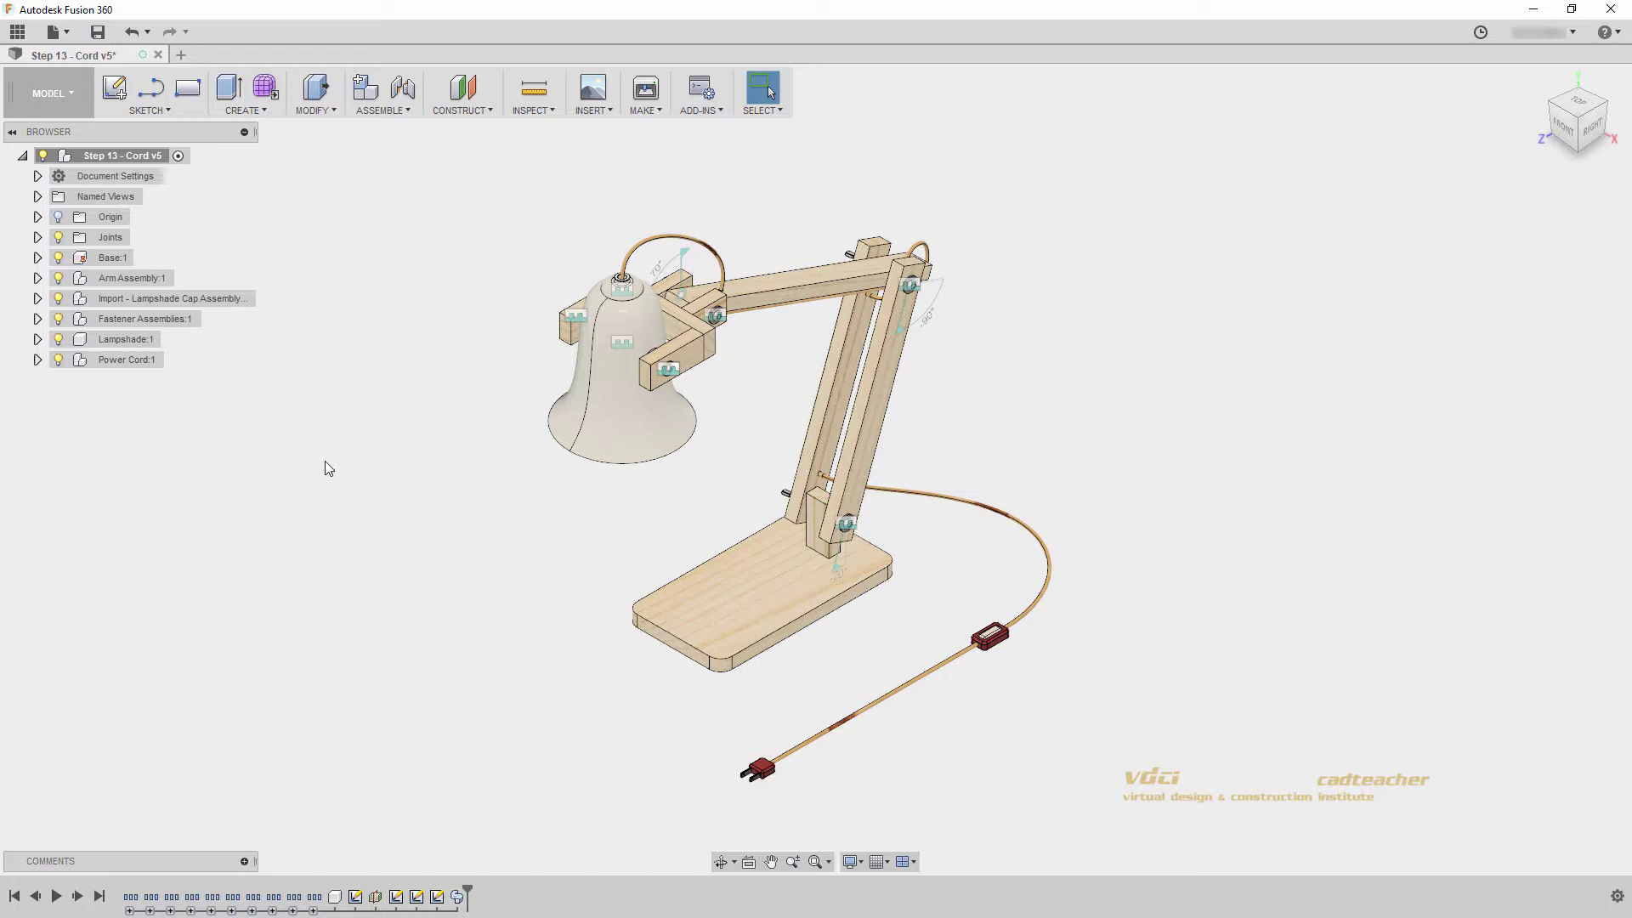
- Group all the cord features in the timeline and save the design with the version description "User Saved"
left_click(338, 896)
left_click(459, 896, "shift")
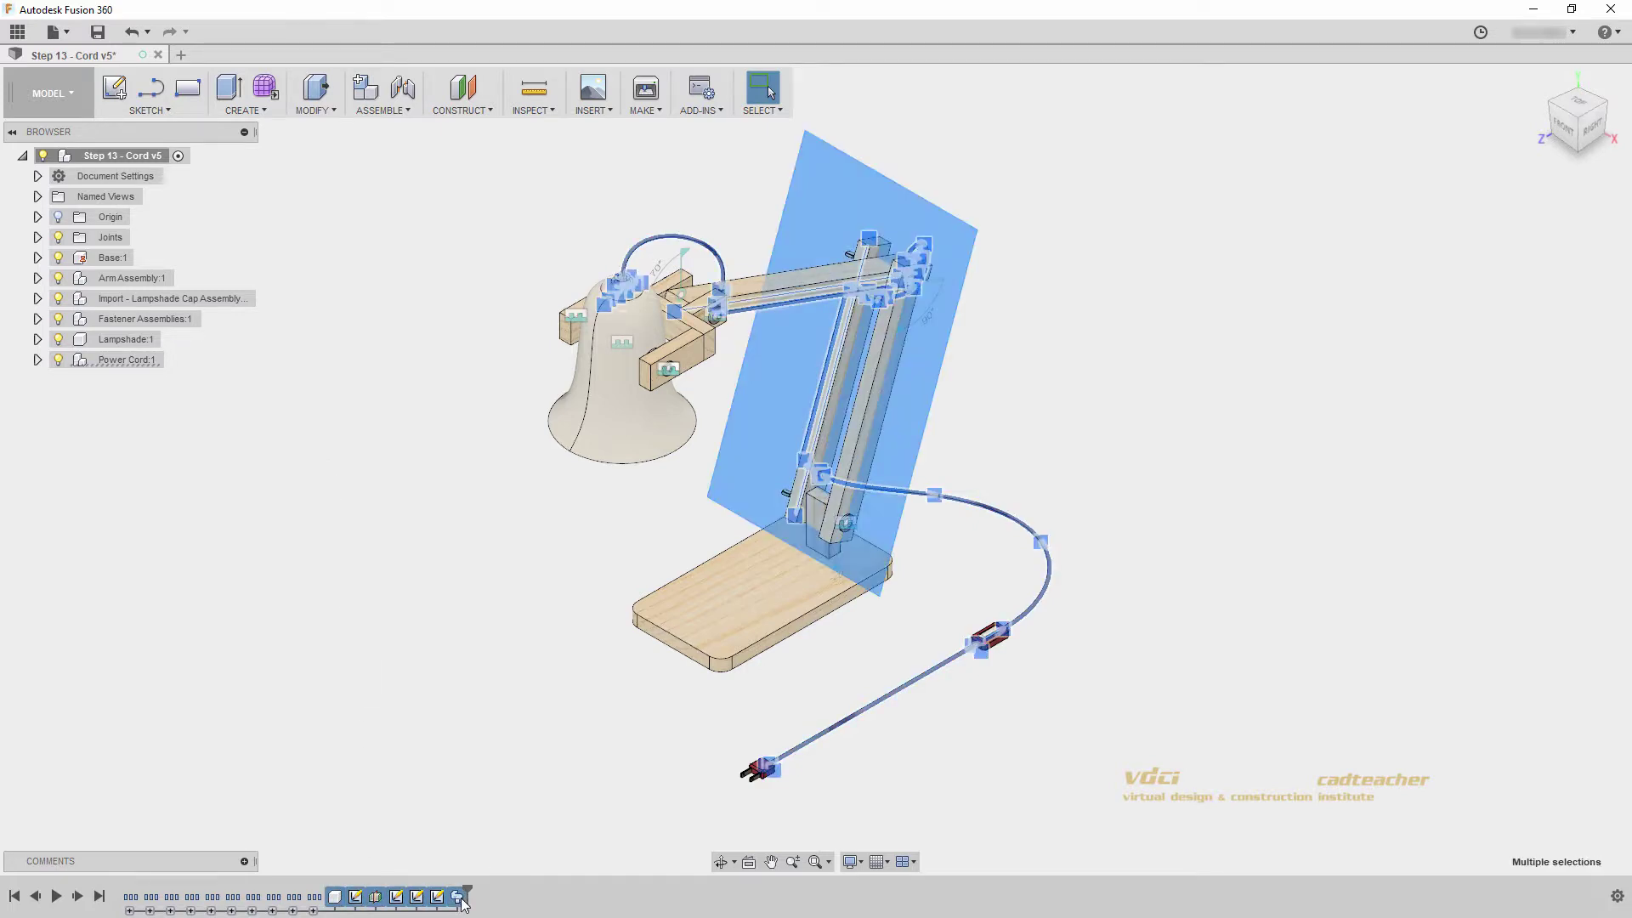
right_click(463, 894)
left_click(478, 836)
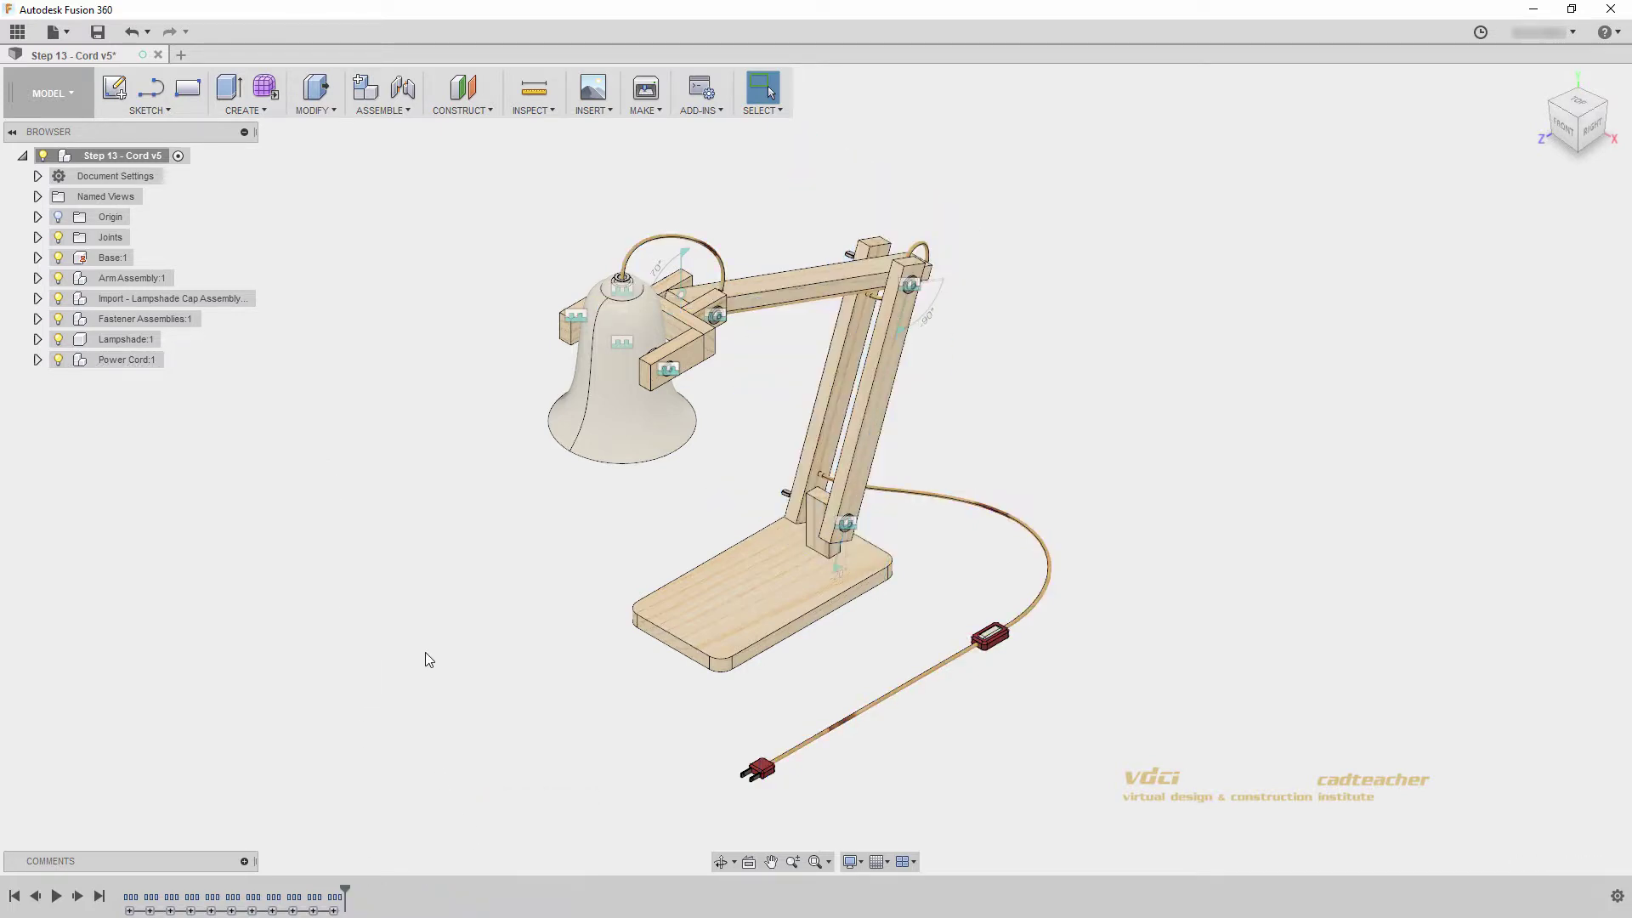
left_click(98, 32)
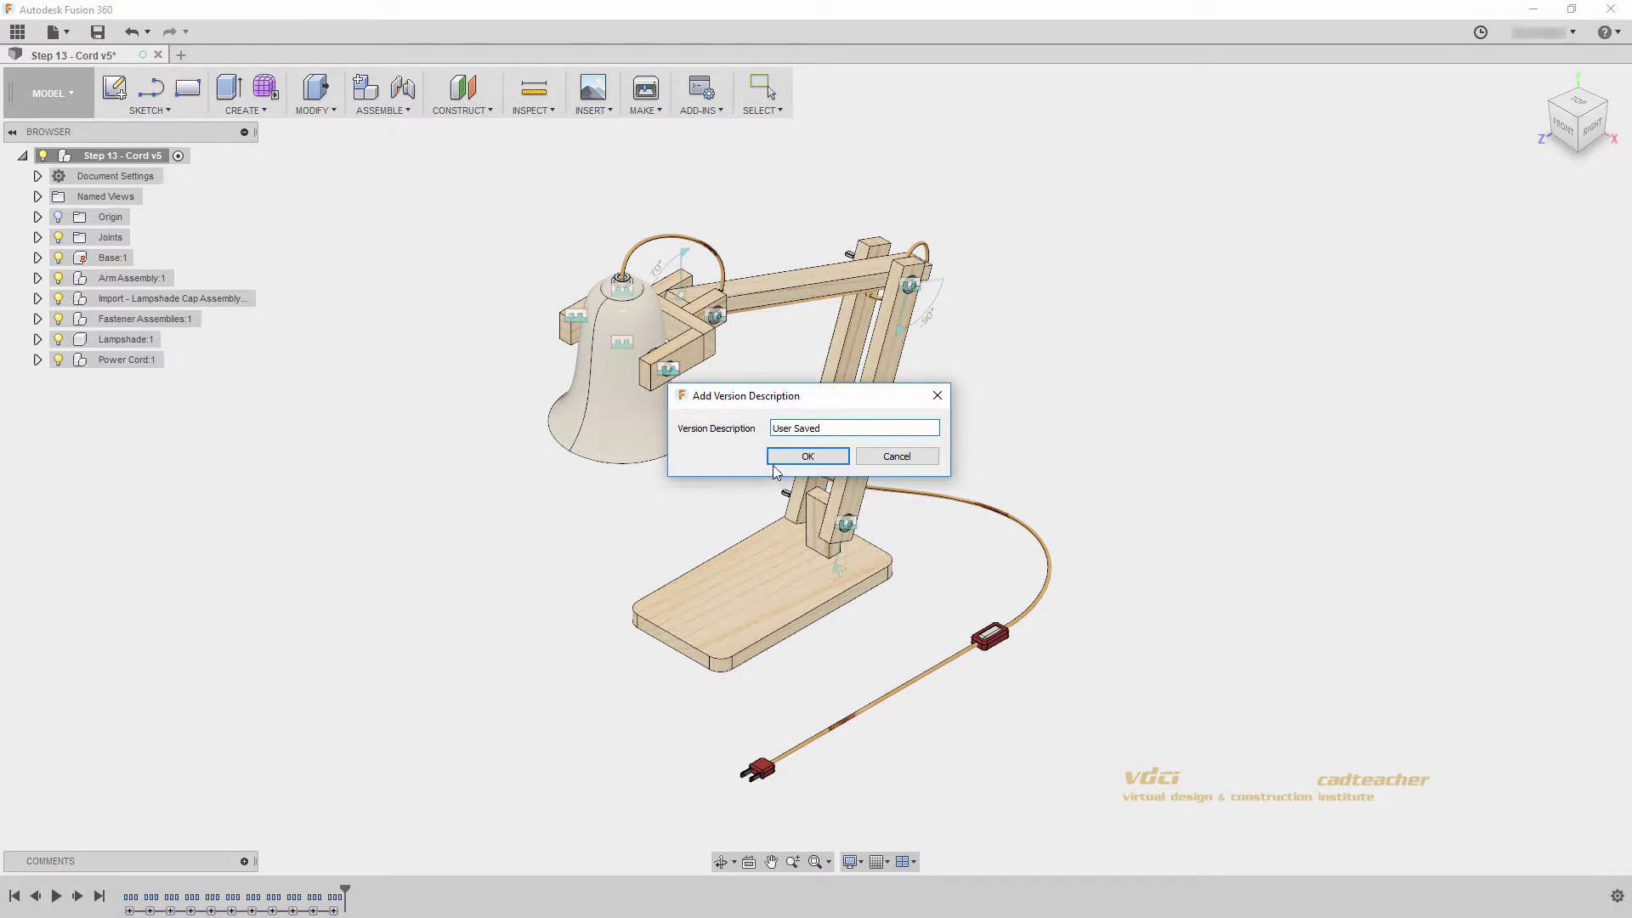
left_click(805, 456)
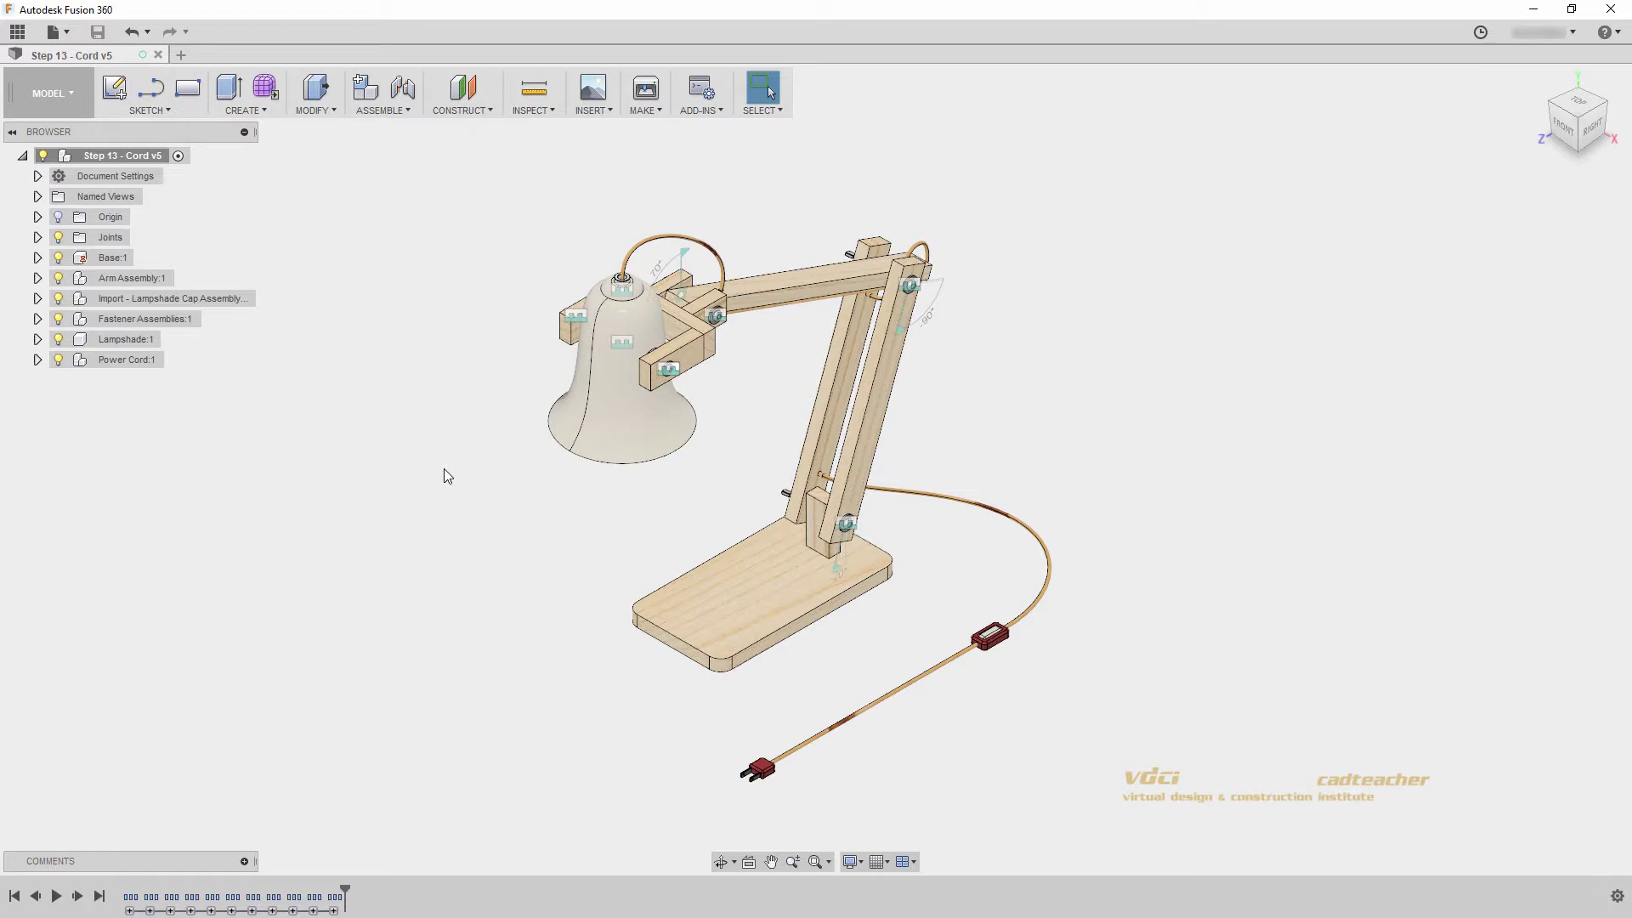
- Apply the Fabric (White) appearance from the Leather and Cloth library to the power cord and close the appearance settings
left_click(310, 110)
left_click(331, 438)
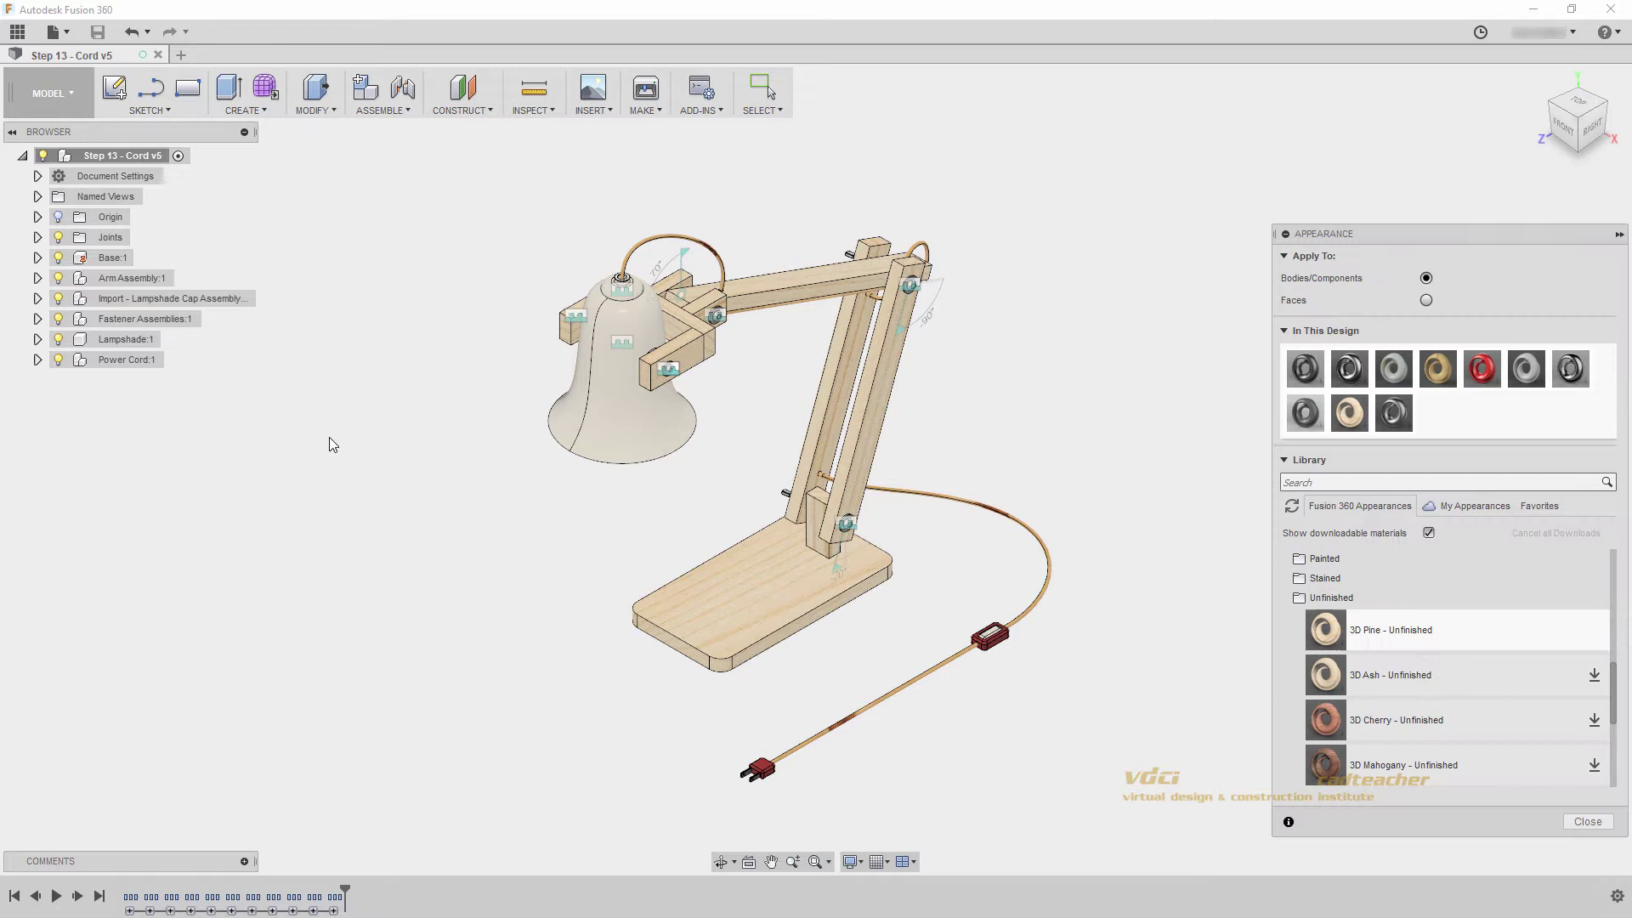
left_click(1352, 597)
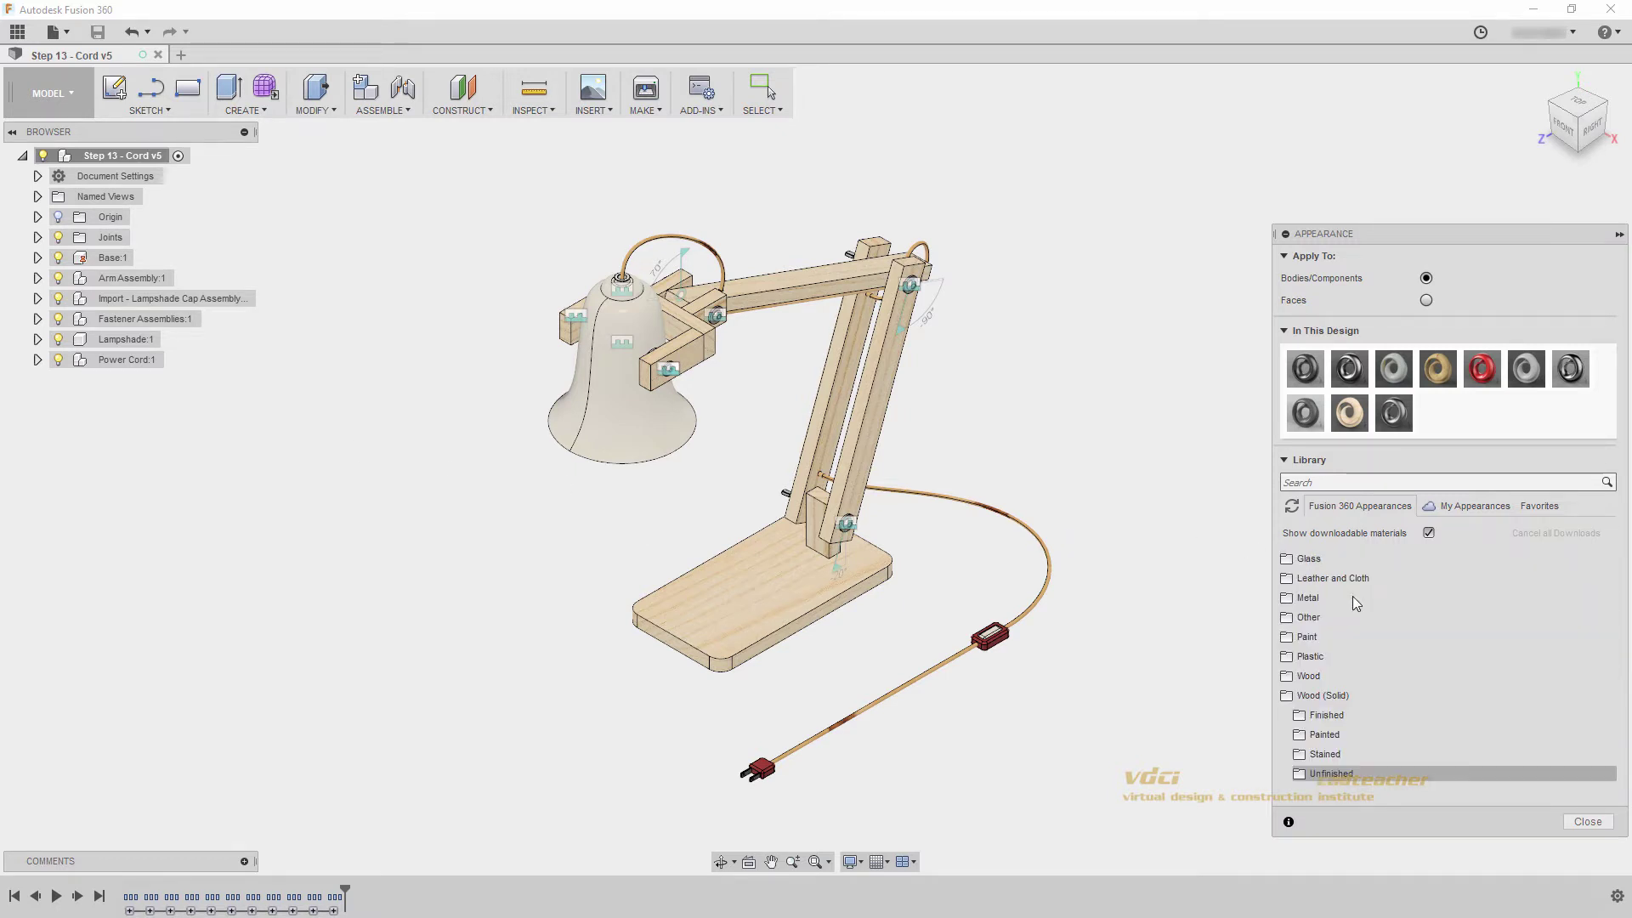
left_click(1333, 694)
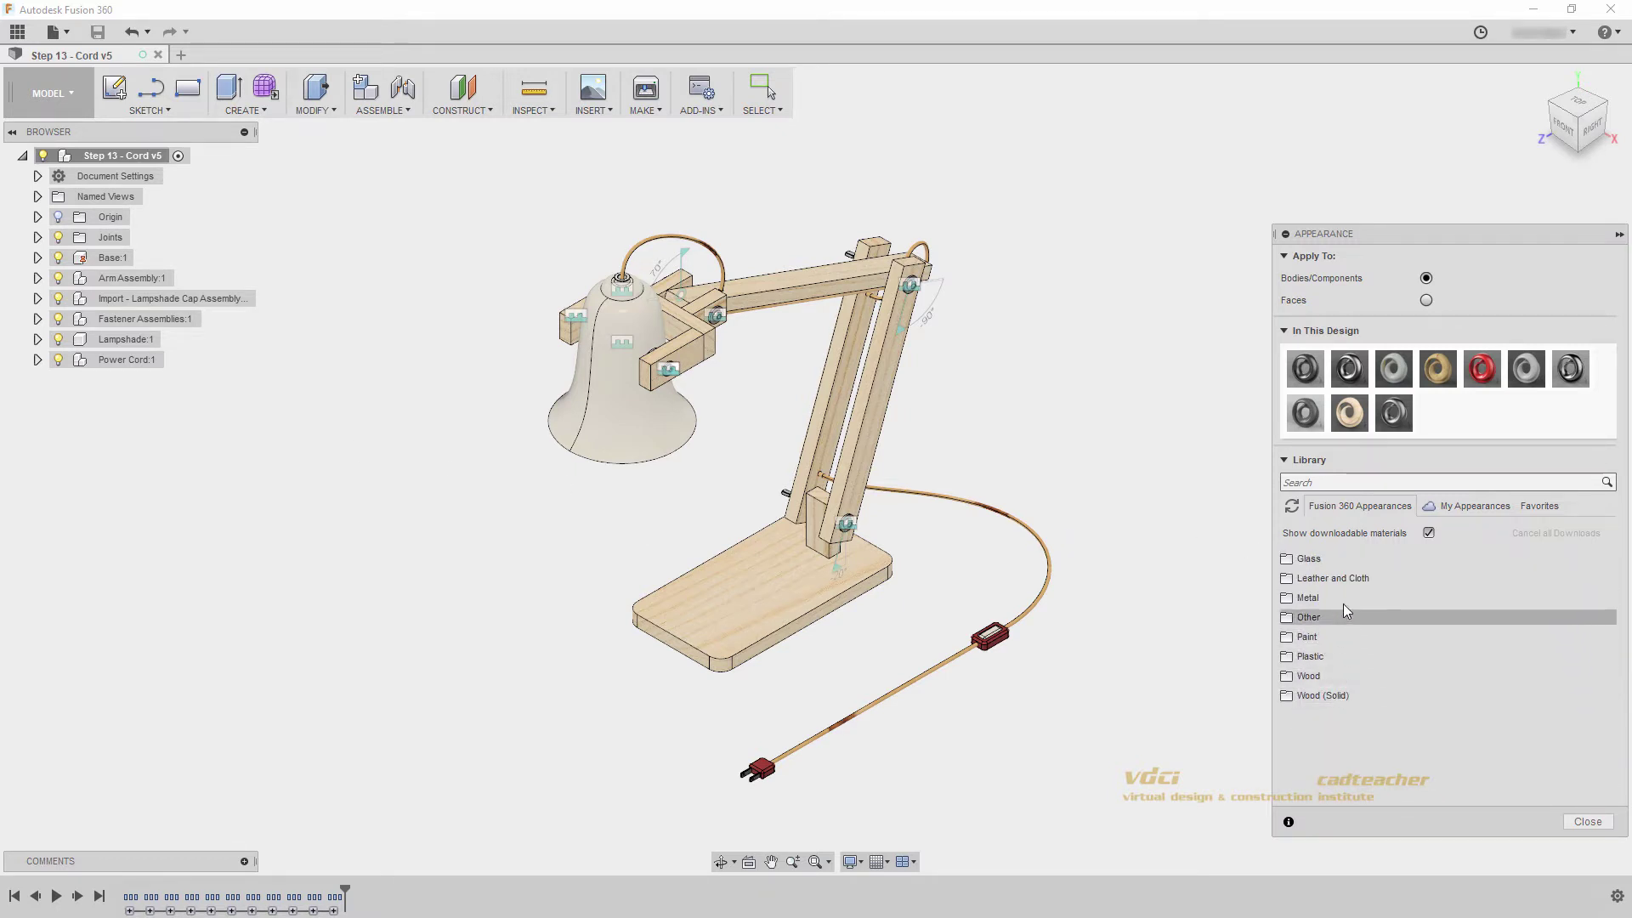
left_click(1345, 581)
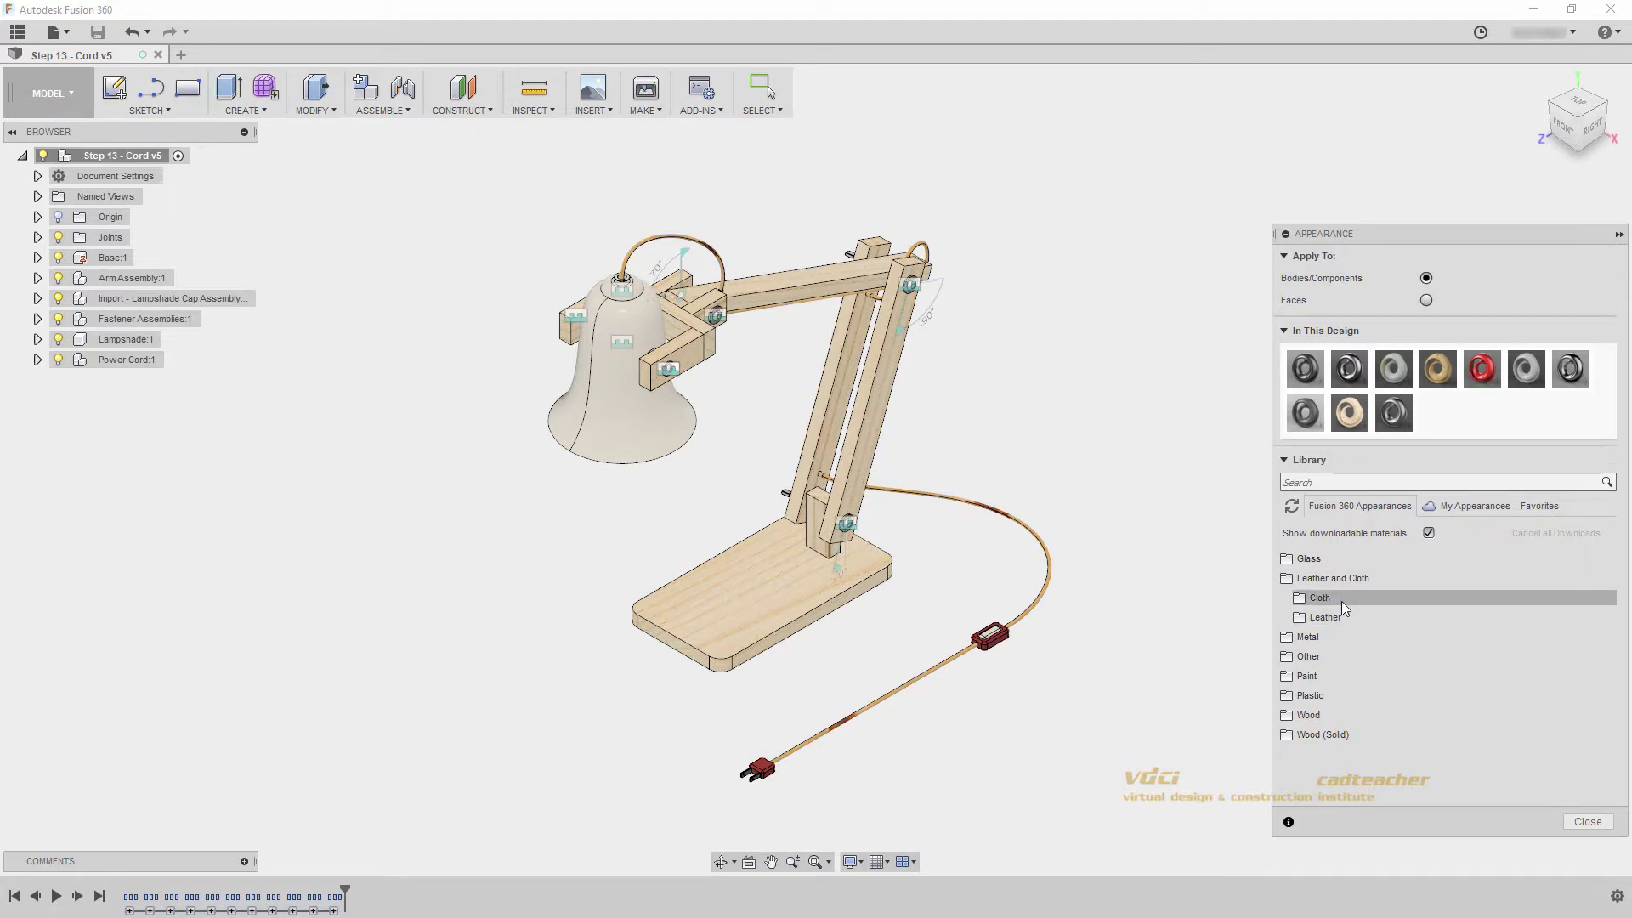
left_click(1342, 600)
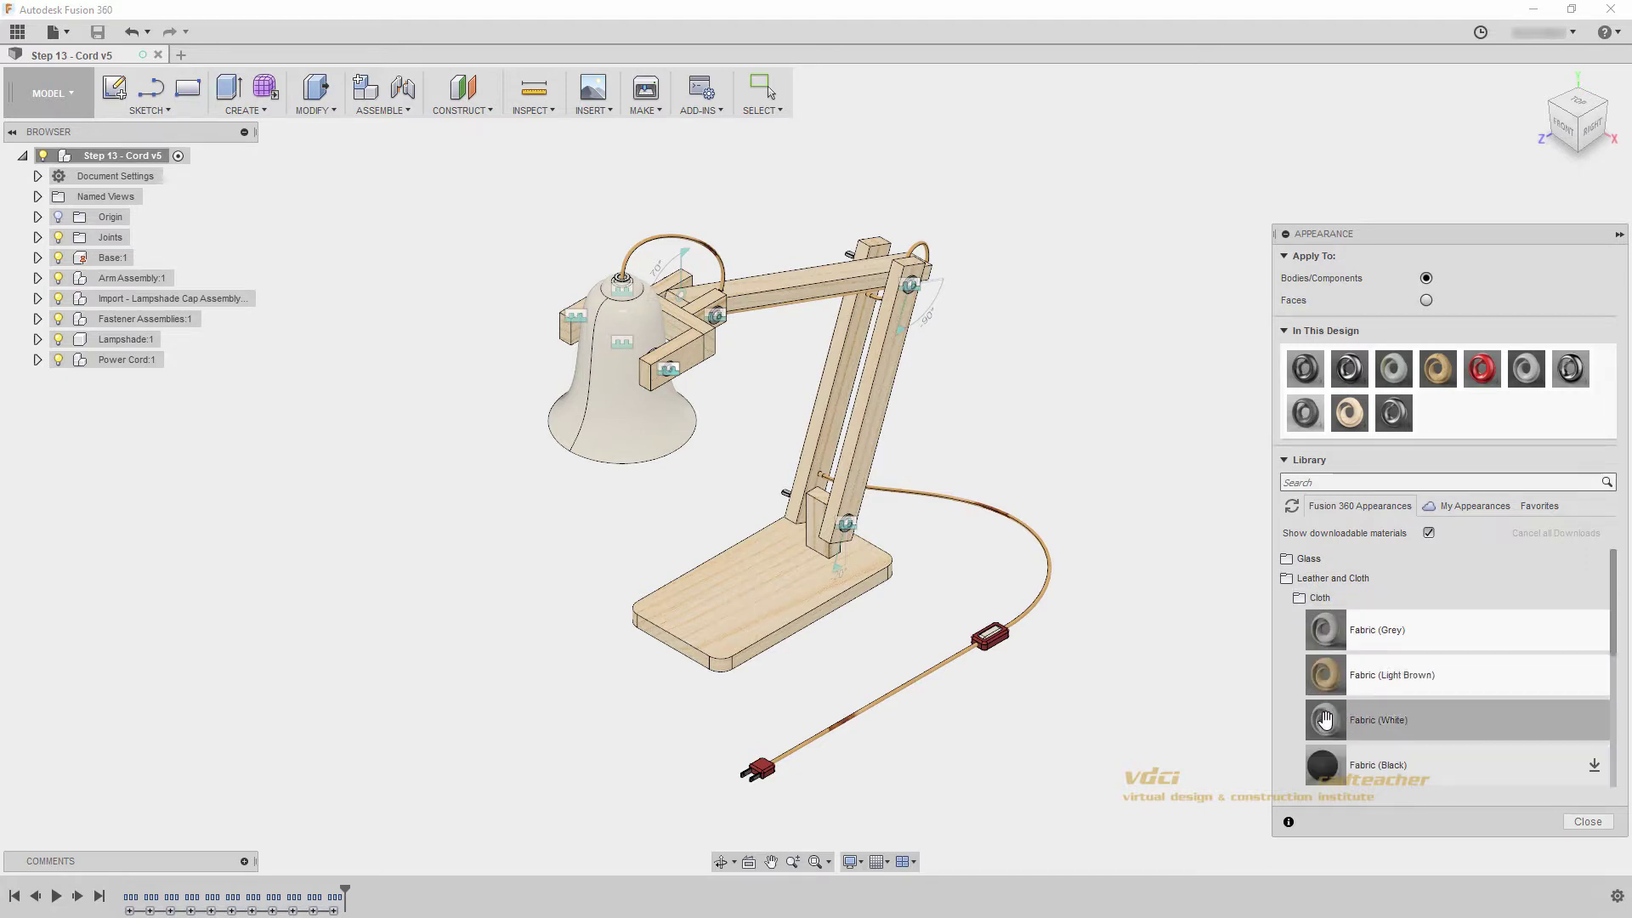
left_click_drag(1330, 719, 1049, 565)
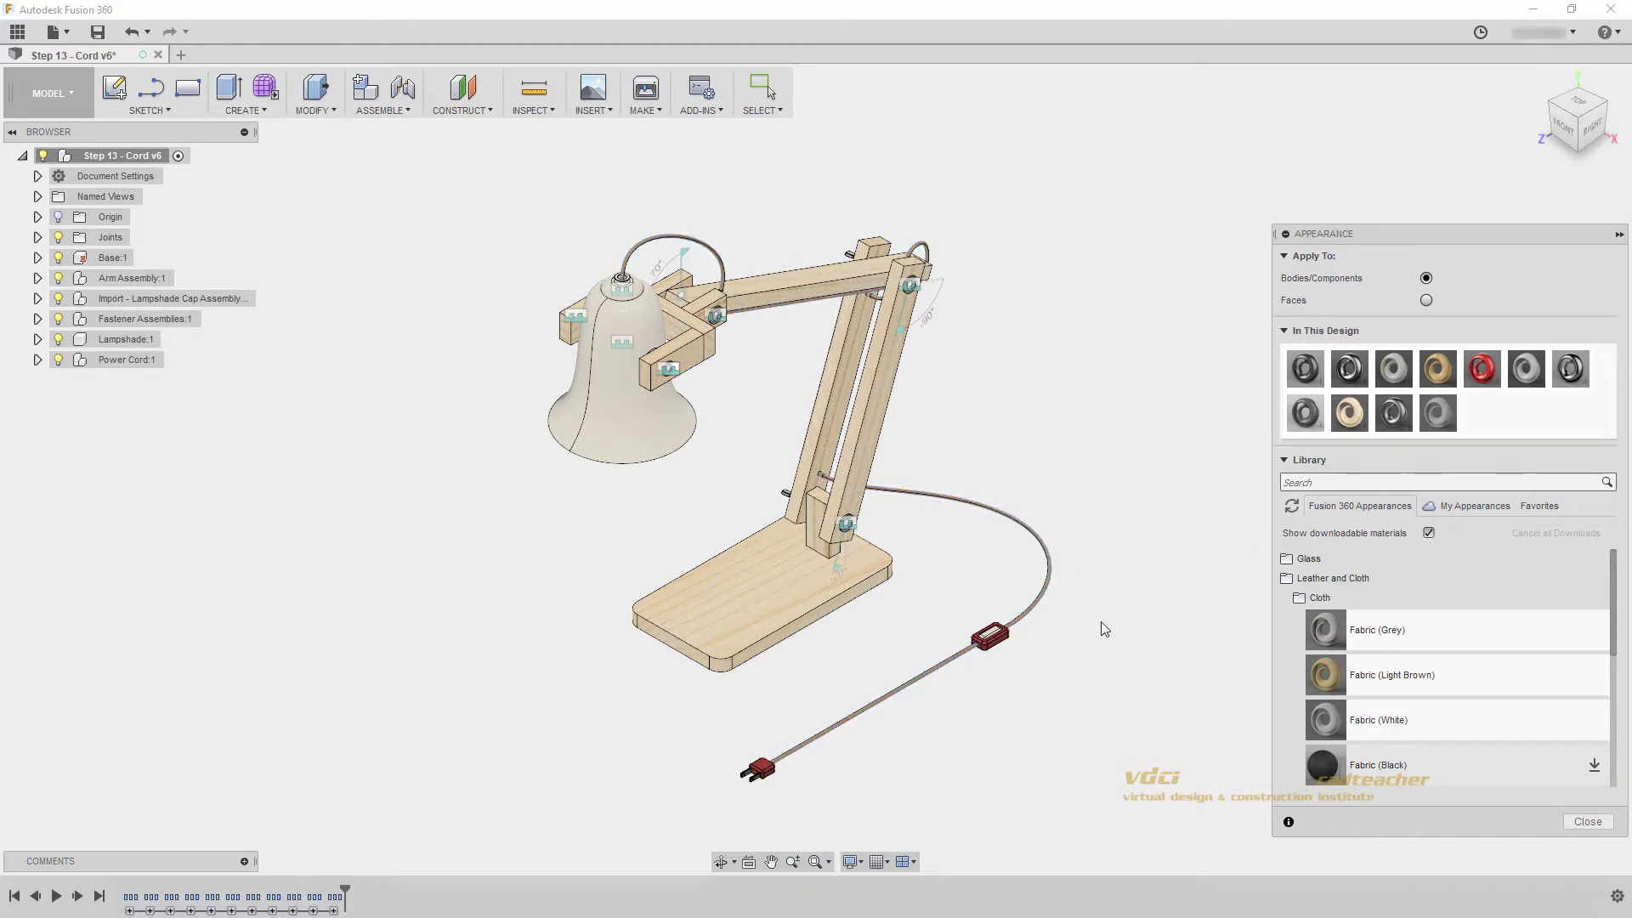
scroll(1100, 620, "up", 3)
scroll(934, 691, "up", 8)
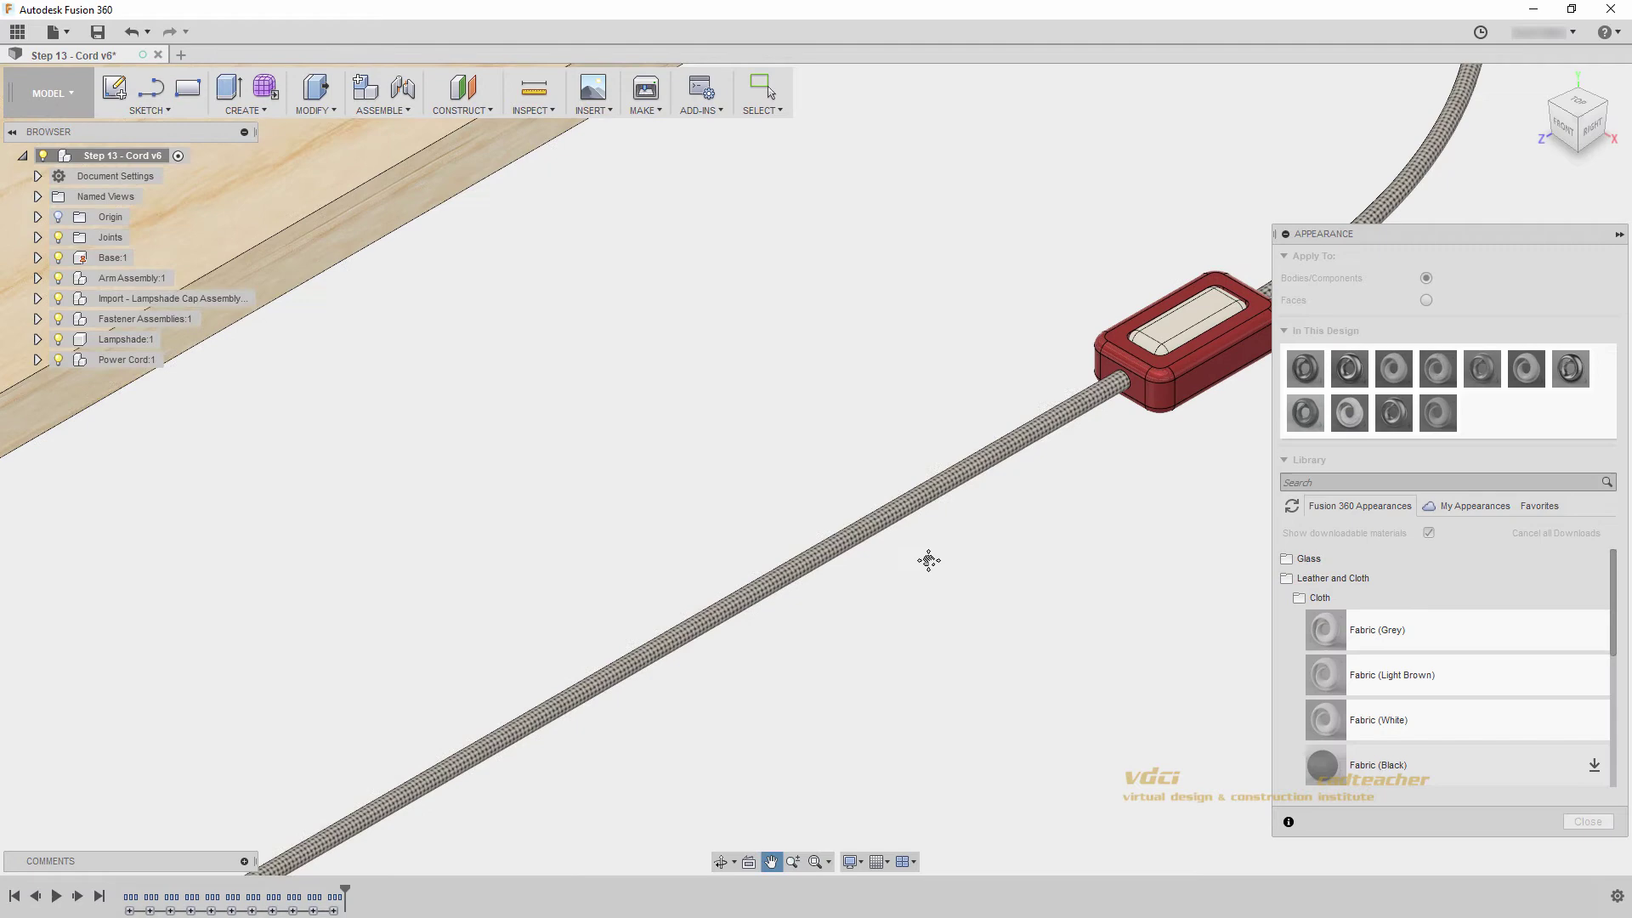
scroll(965, 648, "down", 10)
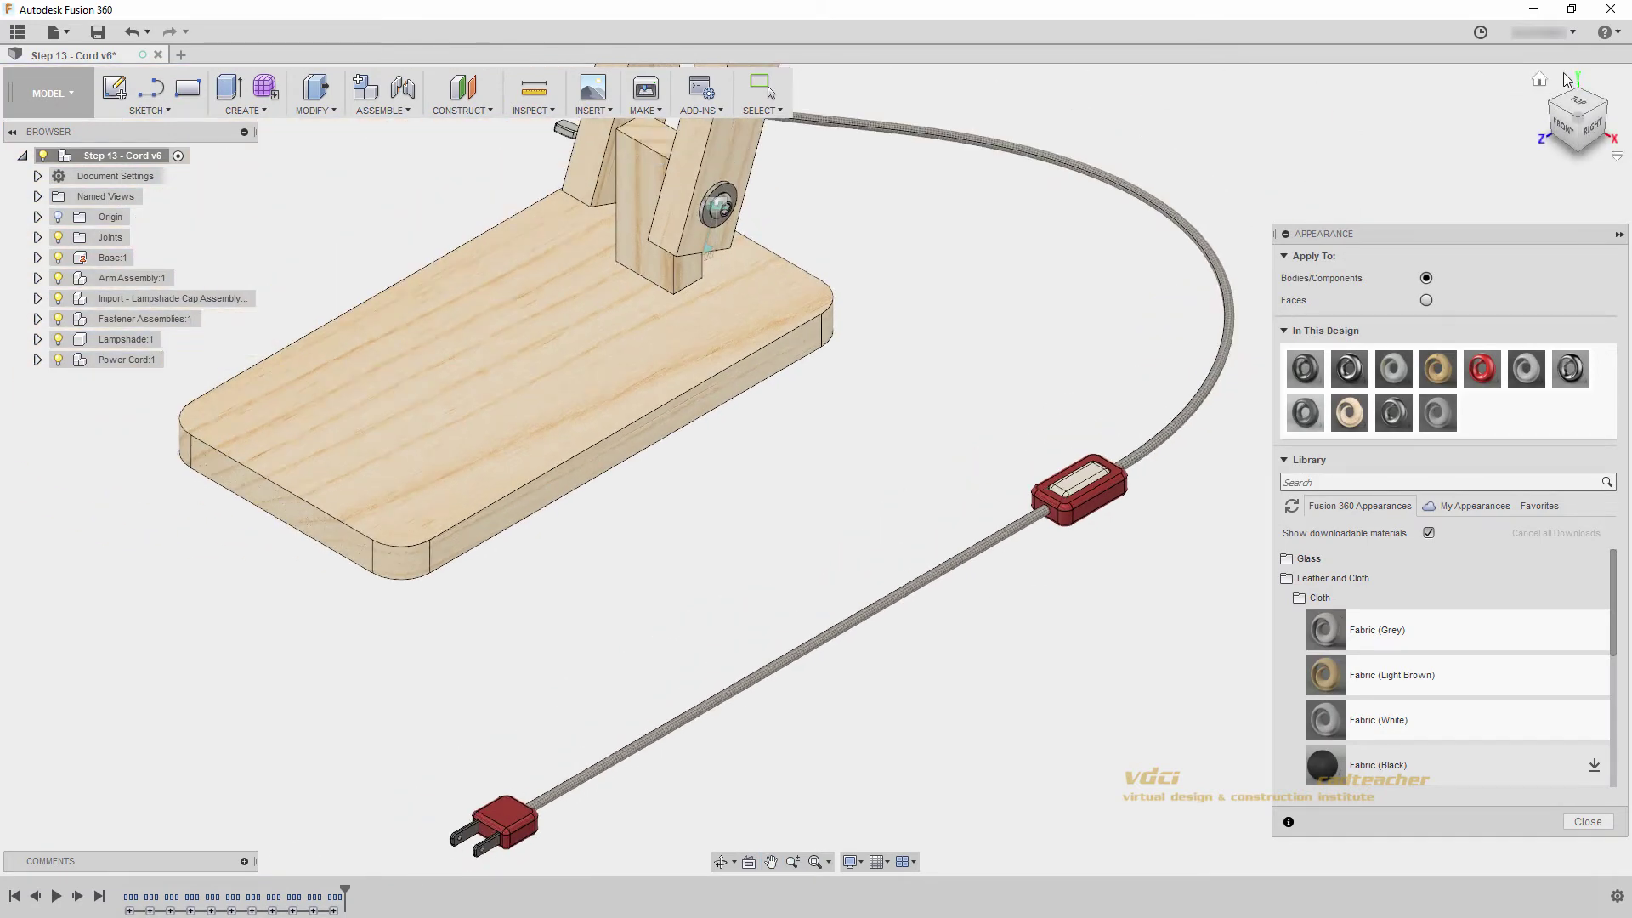
left_click(1542, 82)
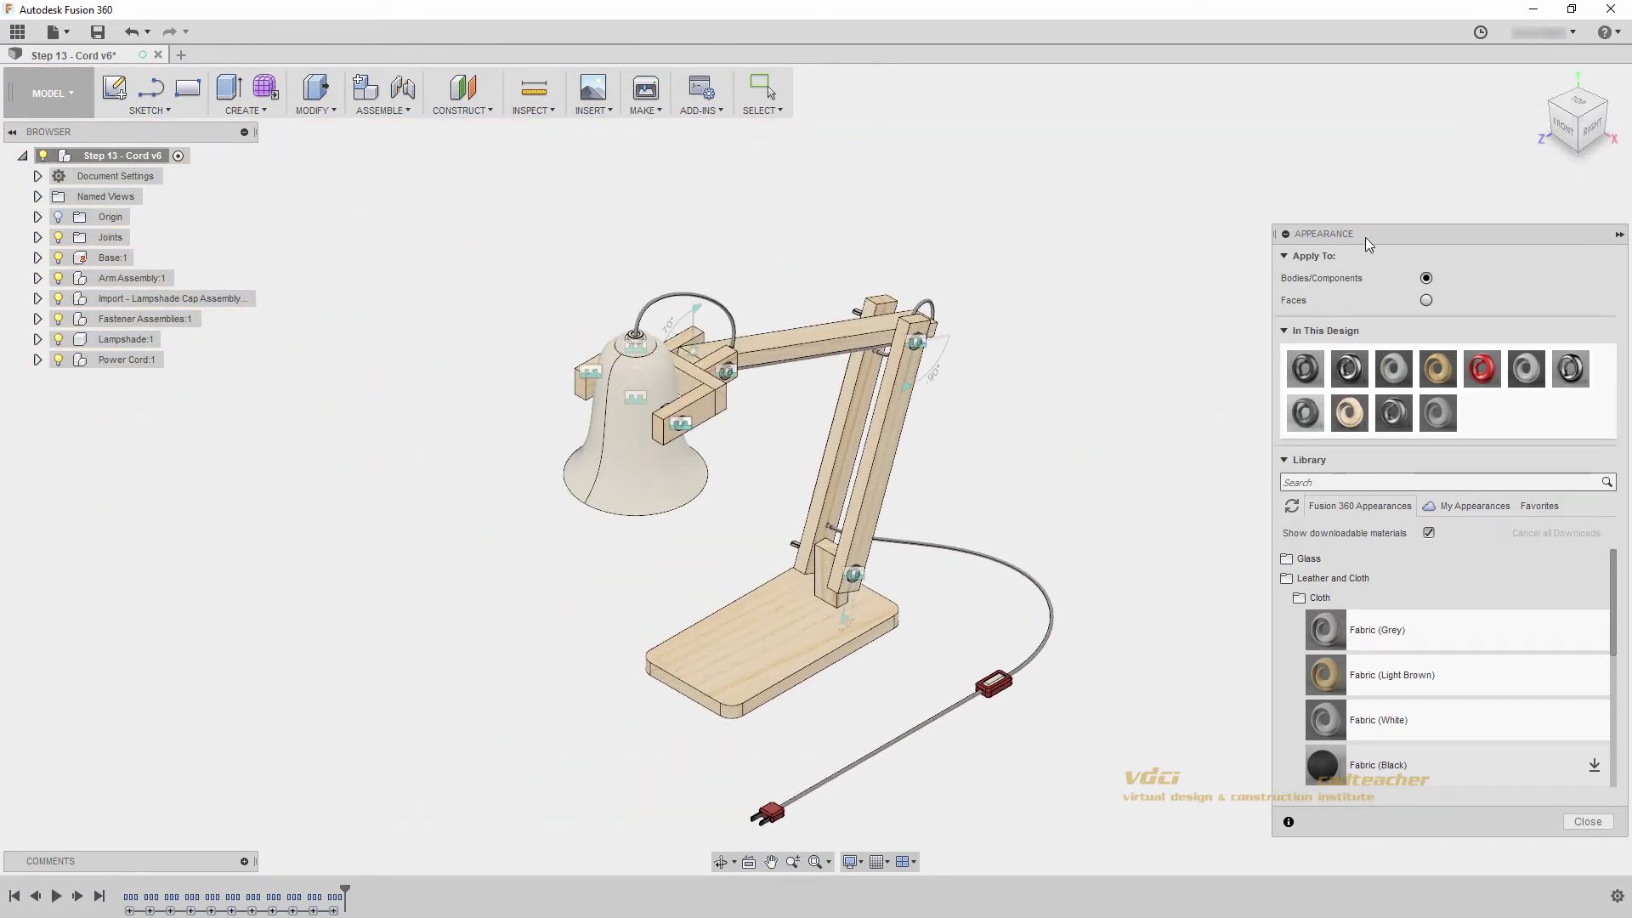
key("Escape")
- Save the design as a new version with the description "User Saved"
middle_click_drag(499, 240, 499, 171)
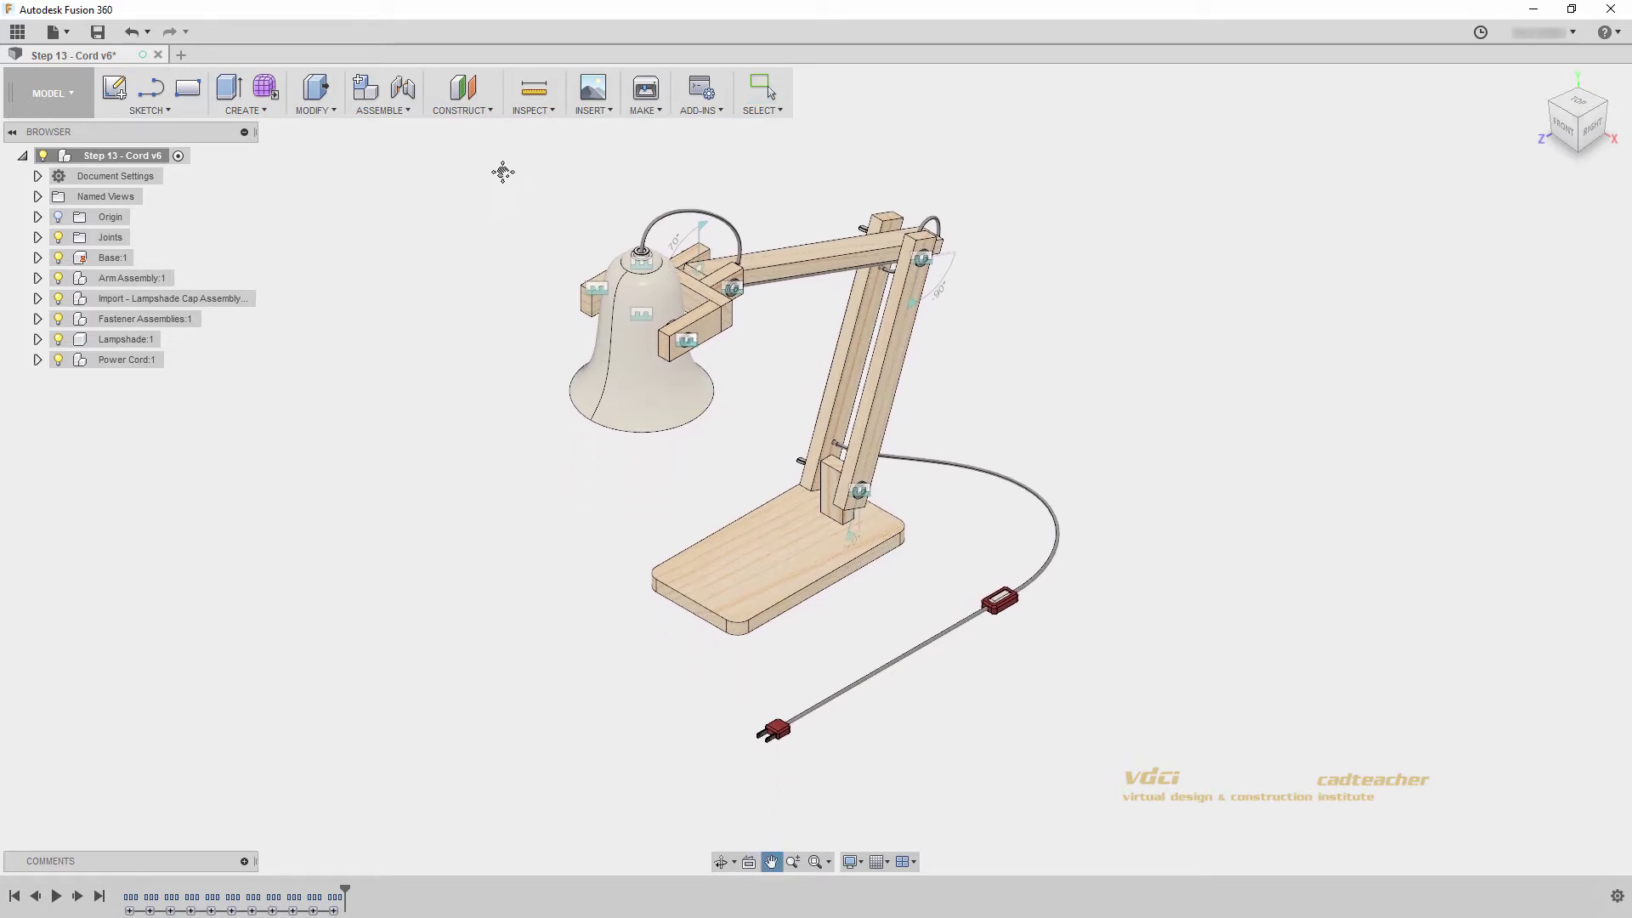
left_click(97, 32)
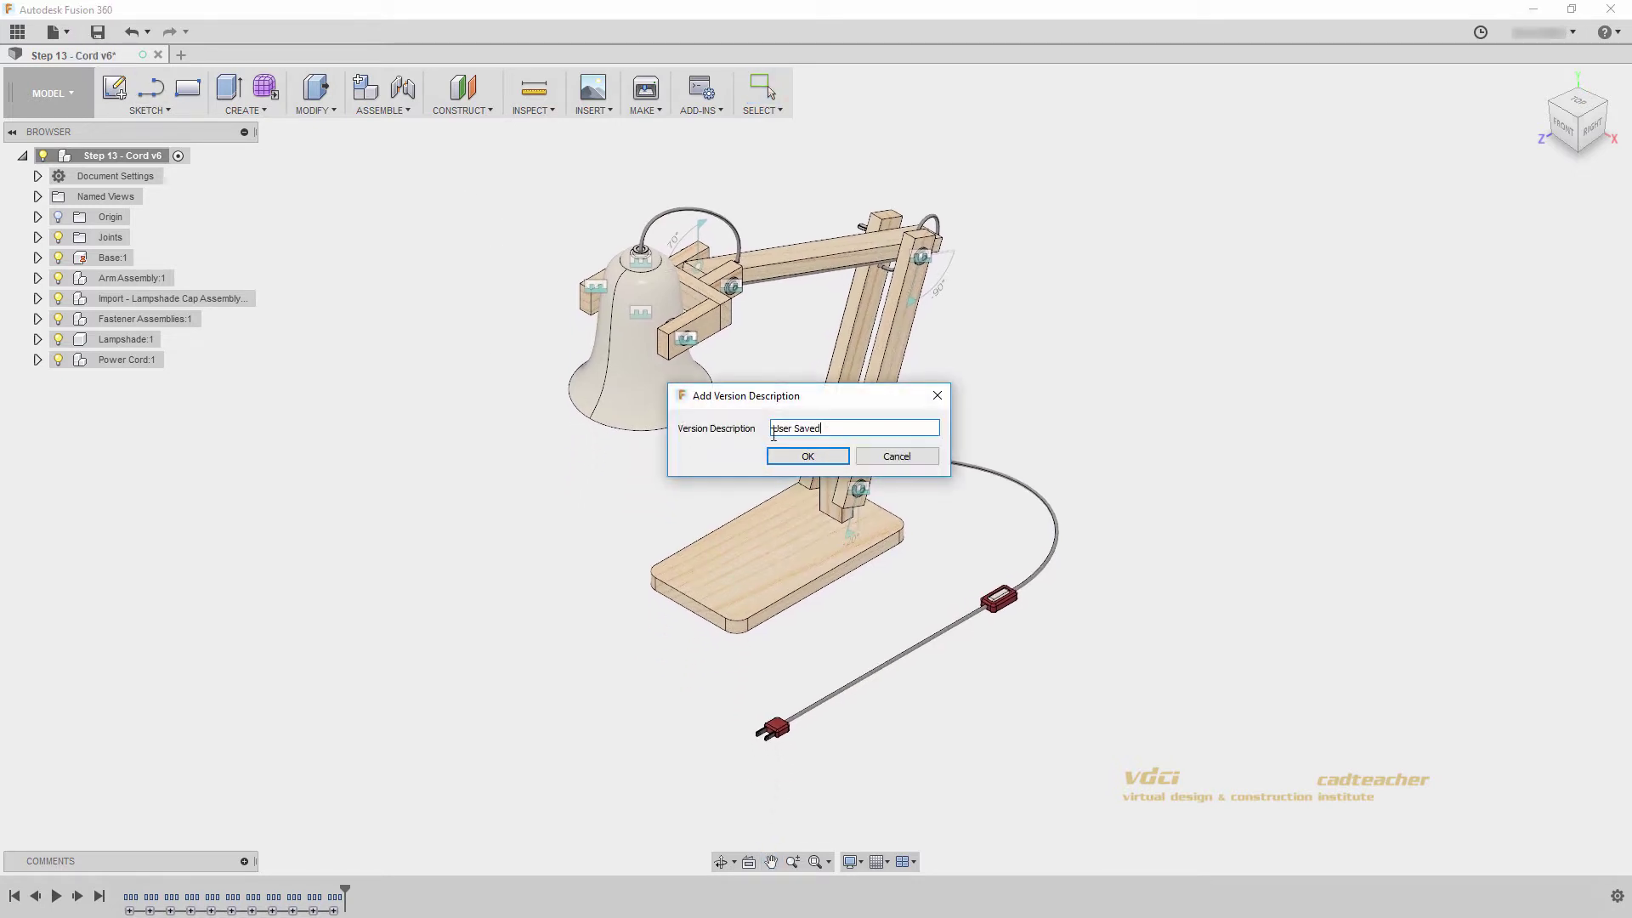
left_click(801, 457)
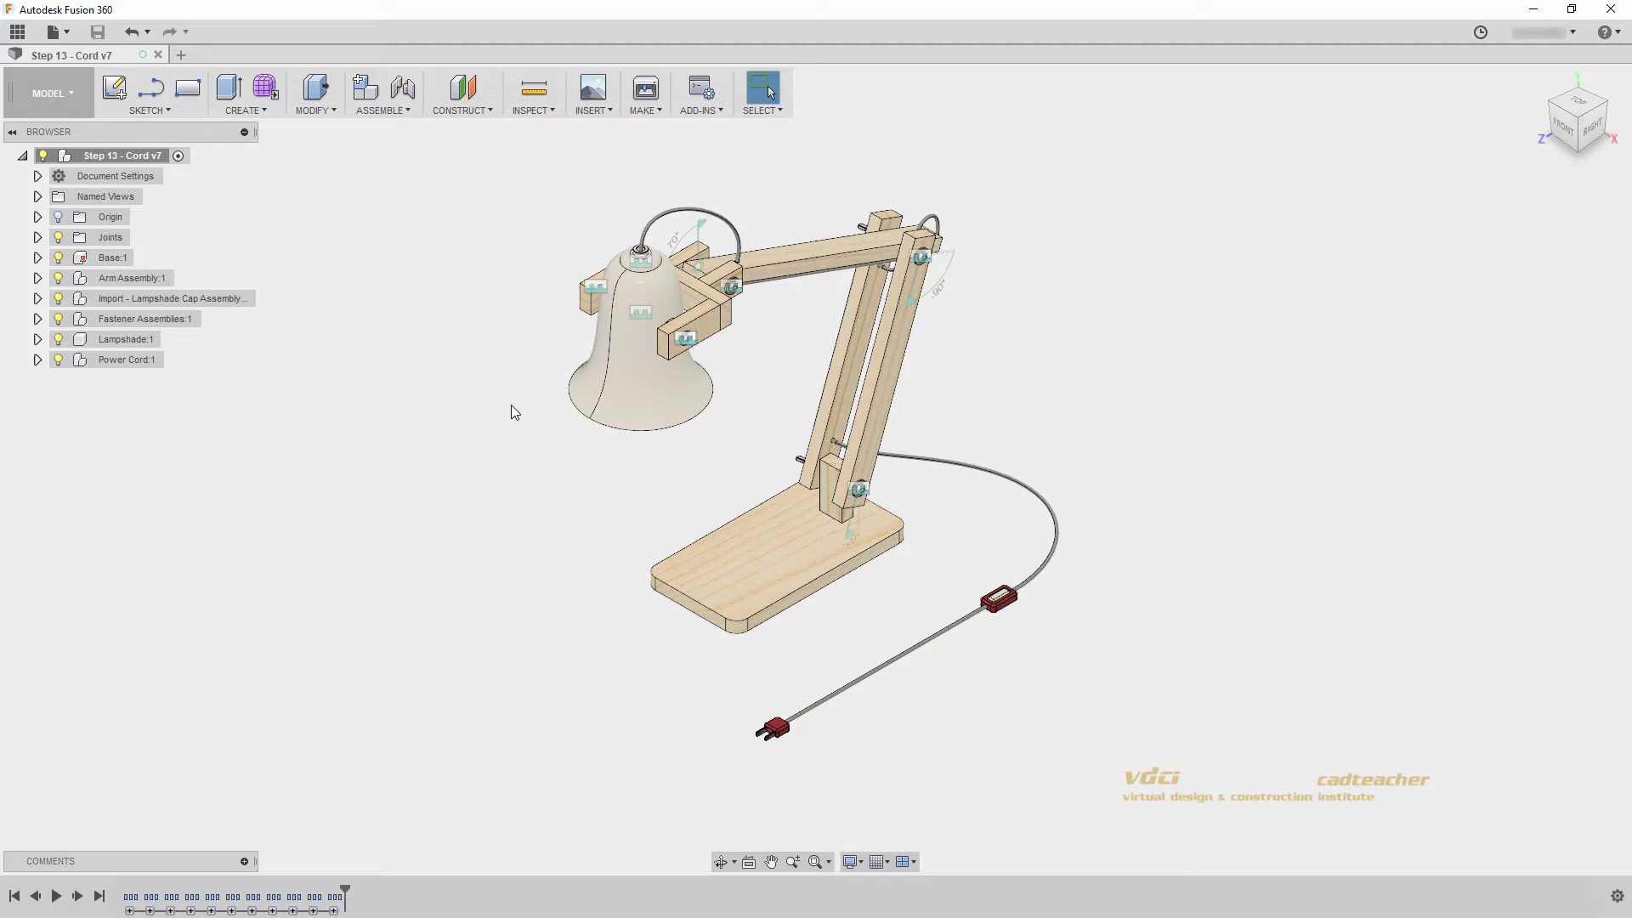
- Set the user parameters for part thickness (t) to 10 mm and part width (w) to 40 mm
middle_click_drag(512, 405, 825, 408)
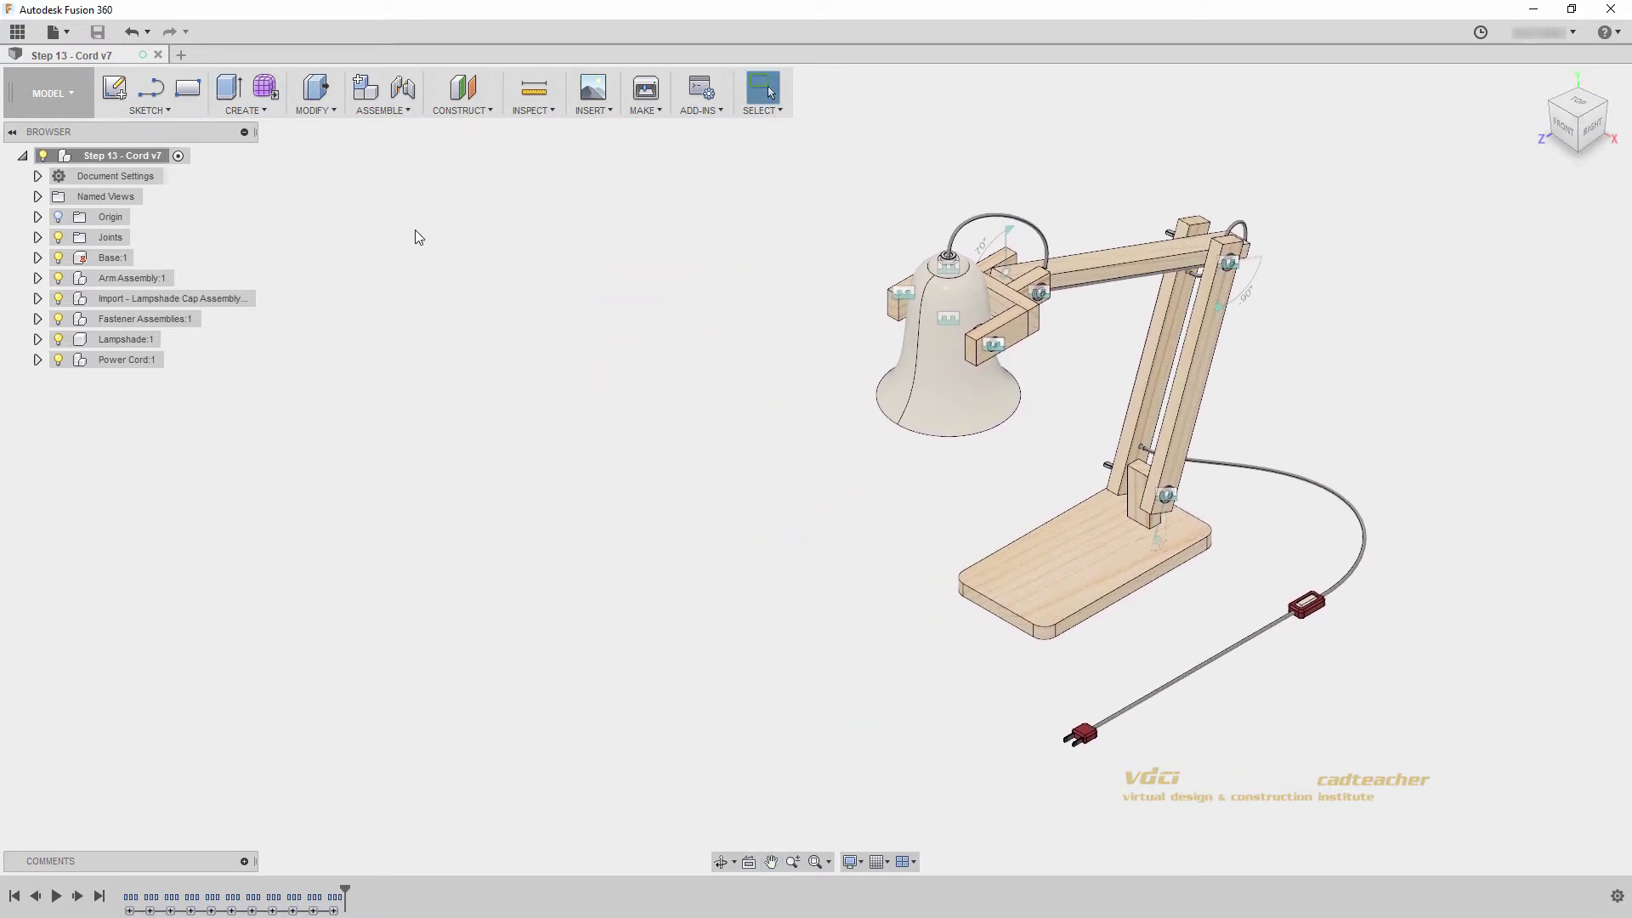
left_click(379, 111)
mouse_move(316, 111)
left_click(332, 524)
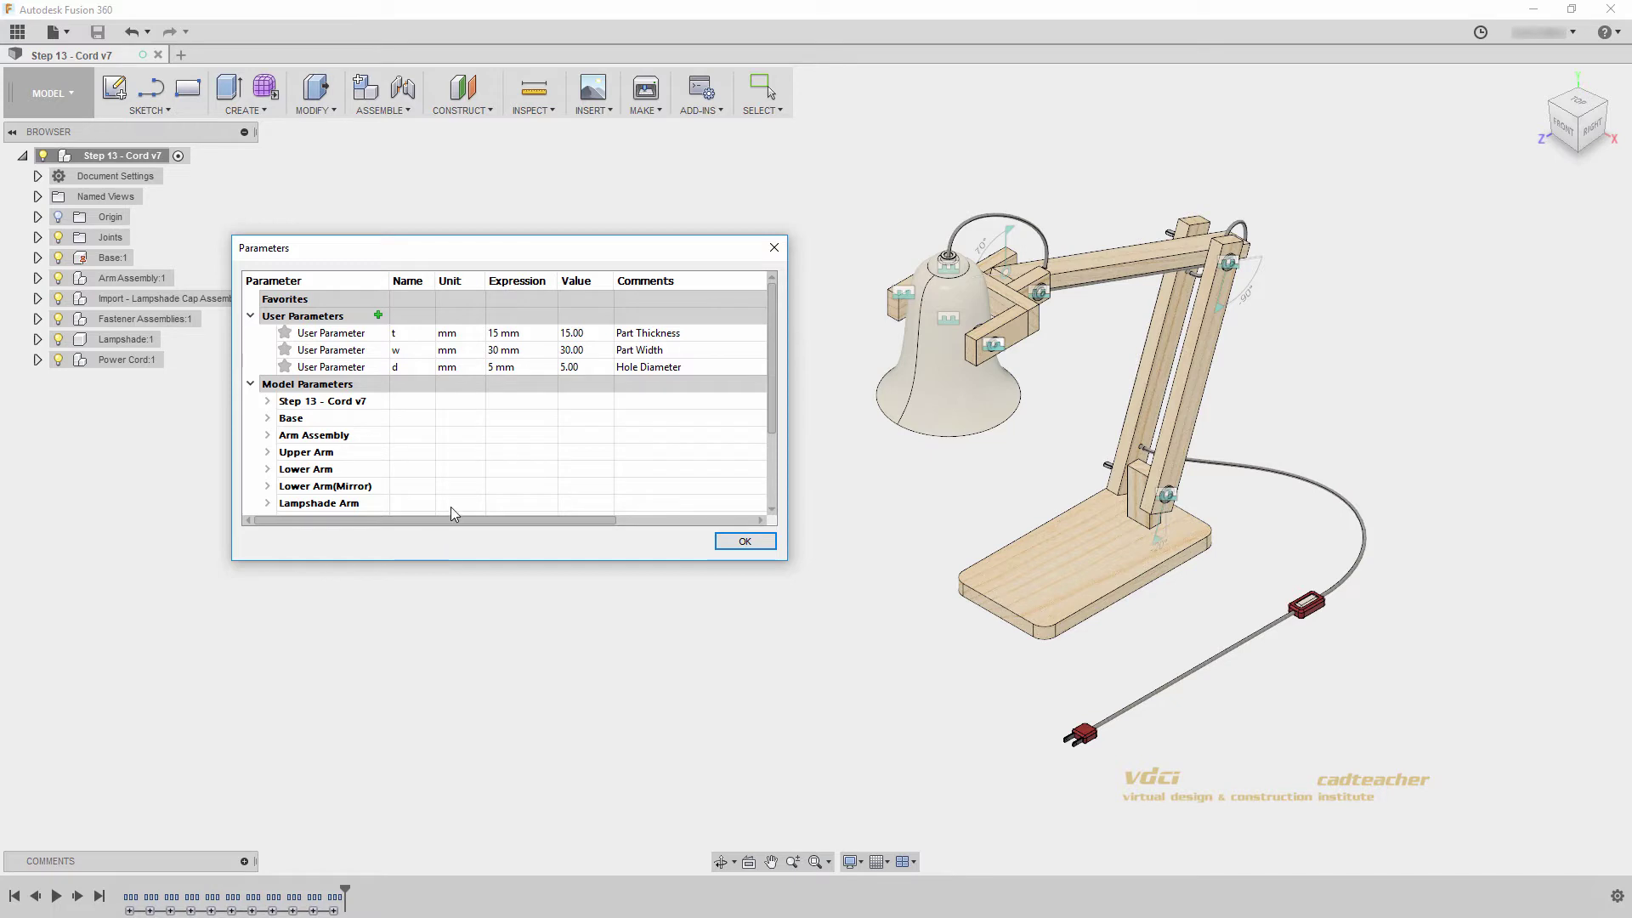
double_click(516, 334)
type("10")
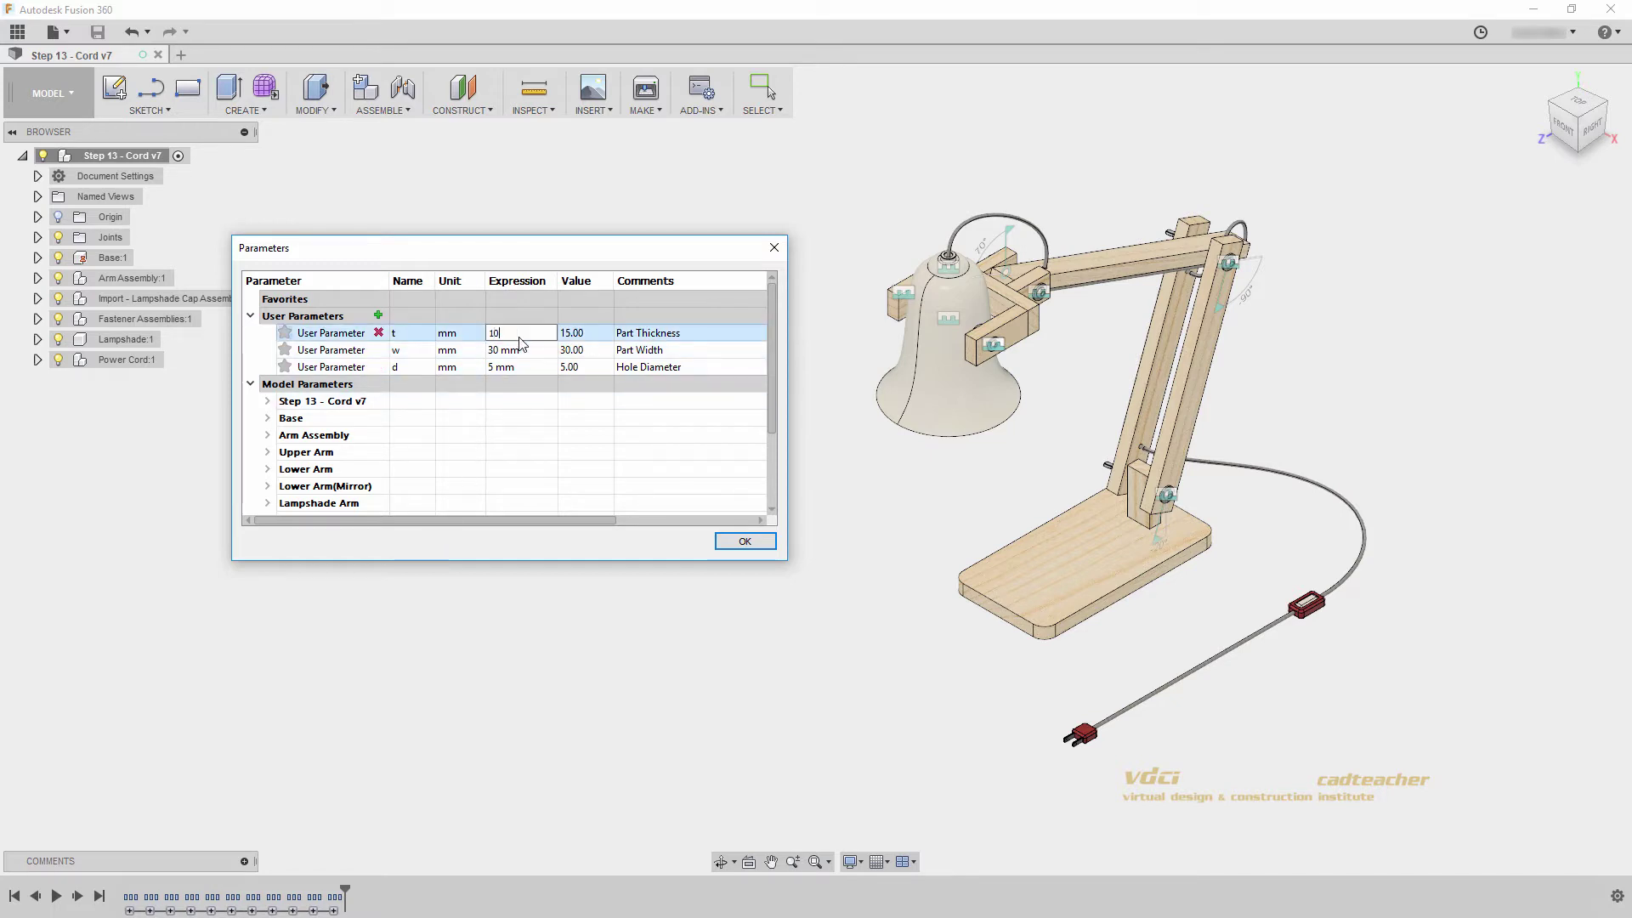
left_click(525, 353)
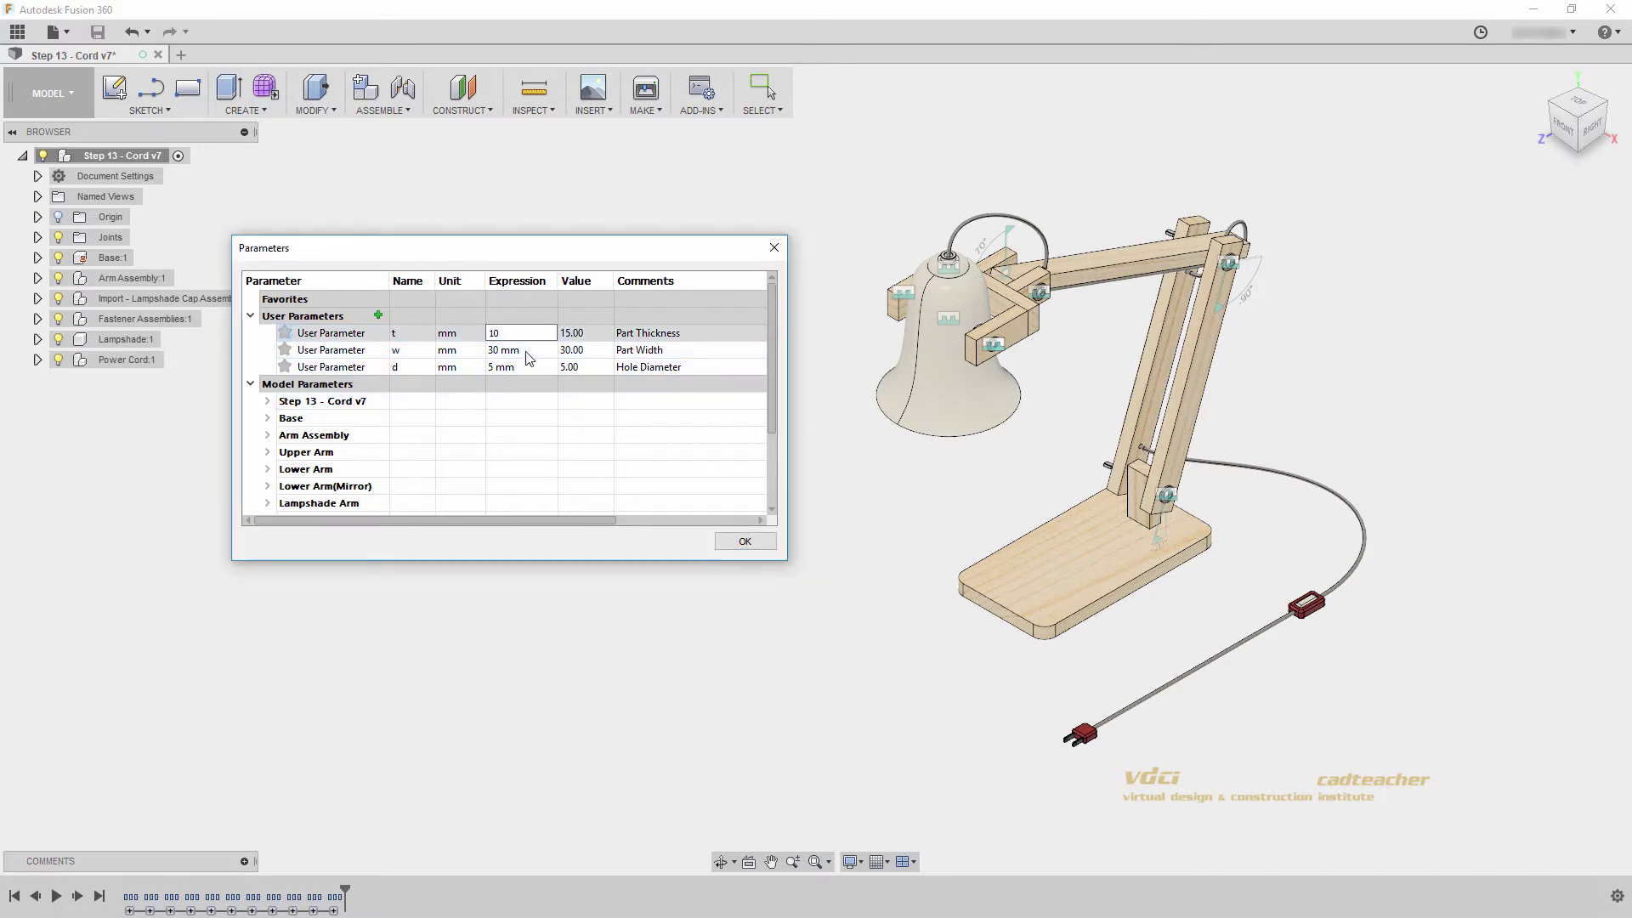
double_click(527, 351)
type("40")
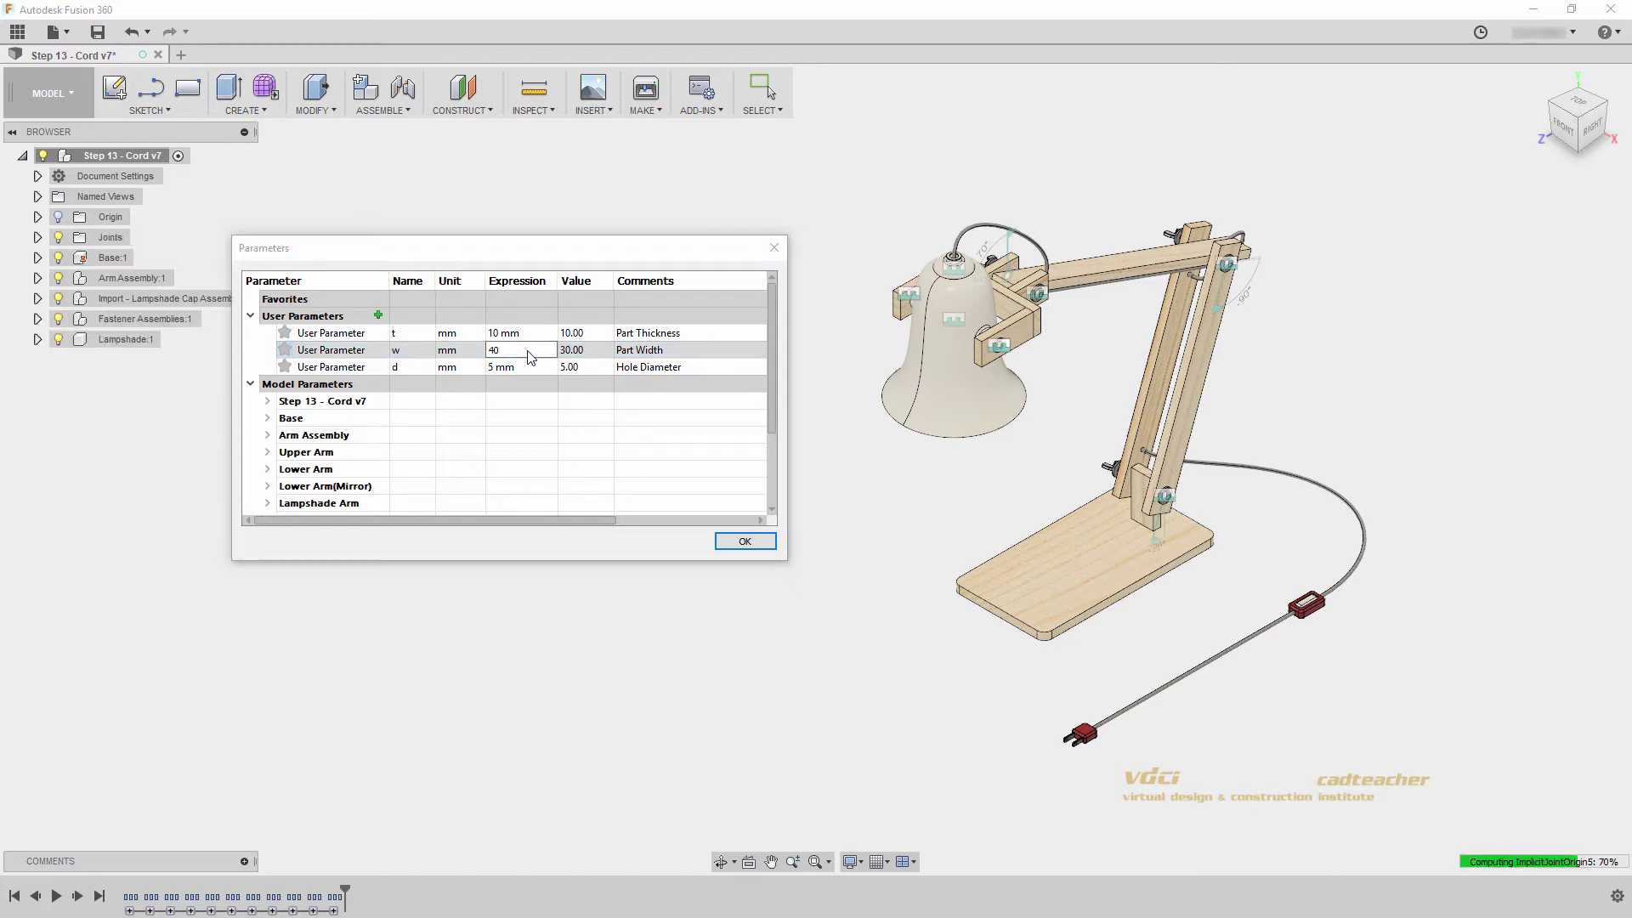
key("Return")
left_click(745, 542)
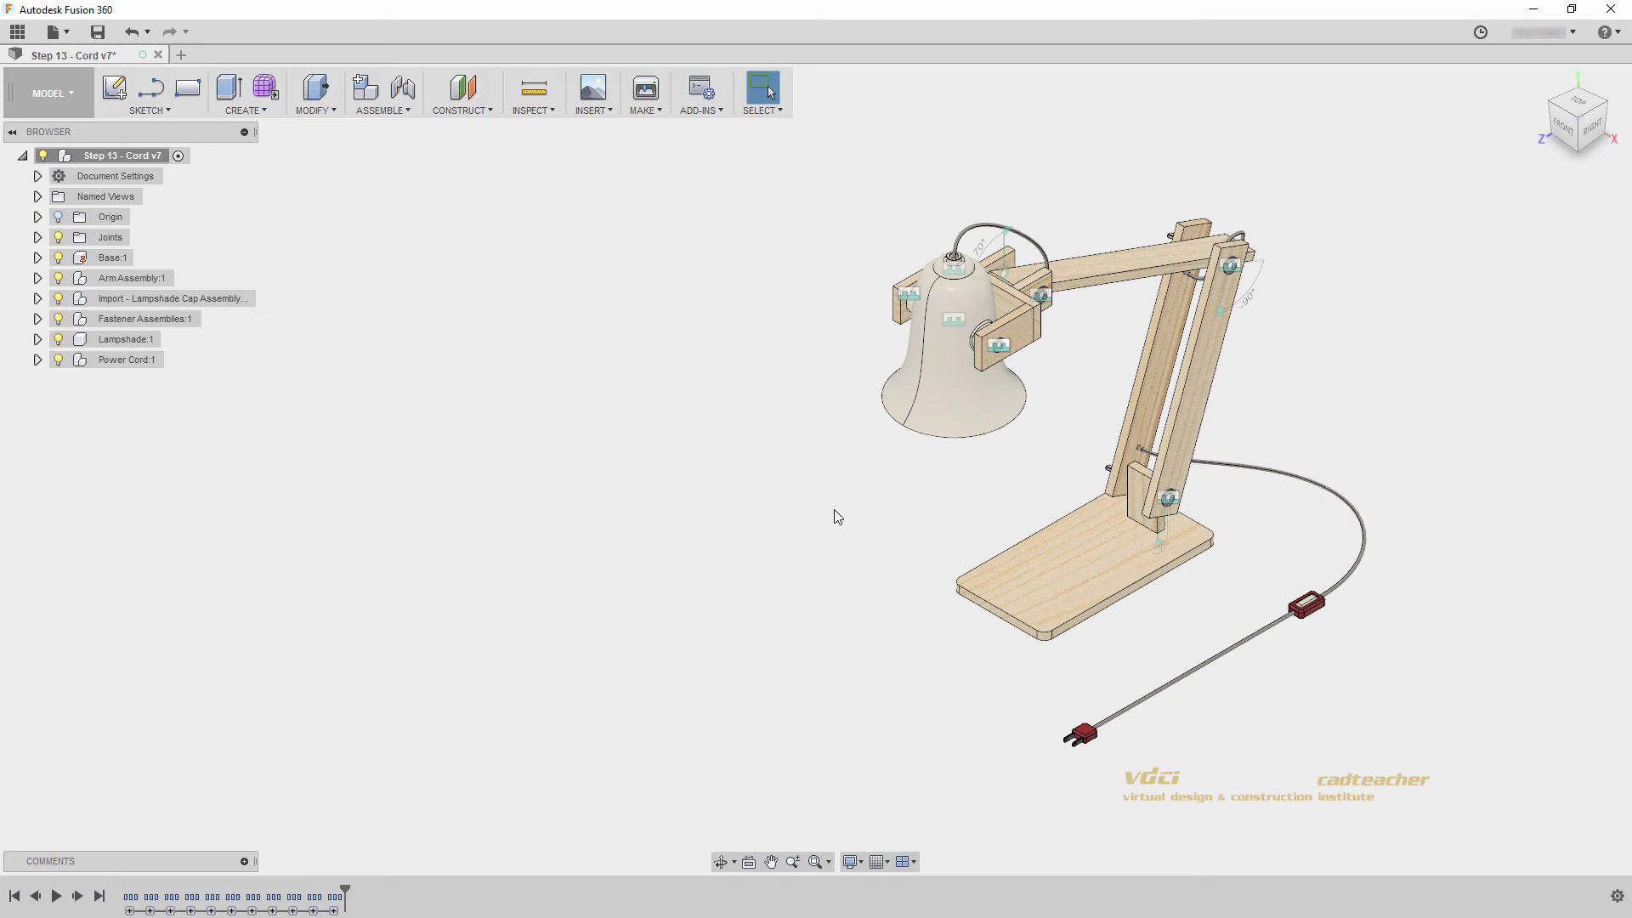
- Examine how the arms, joints and power cord respond to the changed part thickness and width
middle_click_drag(834, 509, 994, 434)
scroll(965, 496, "up", 3)
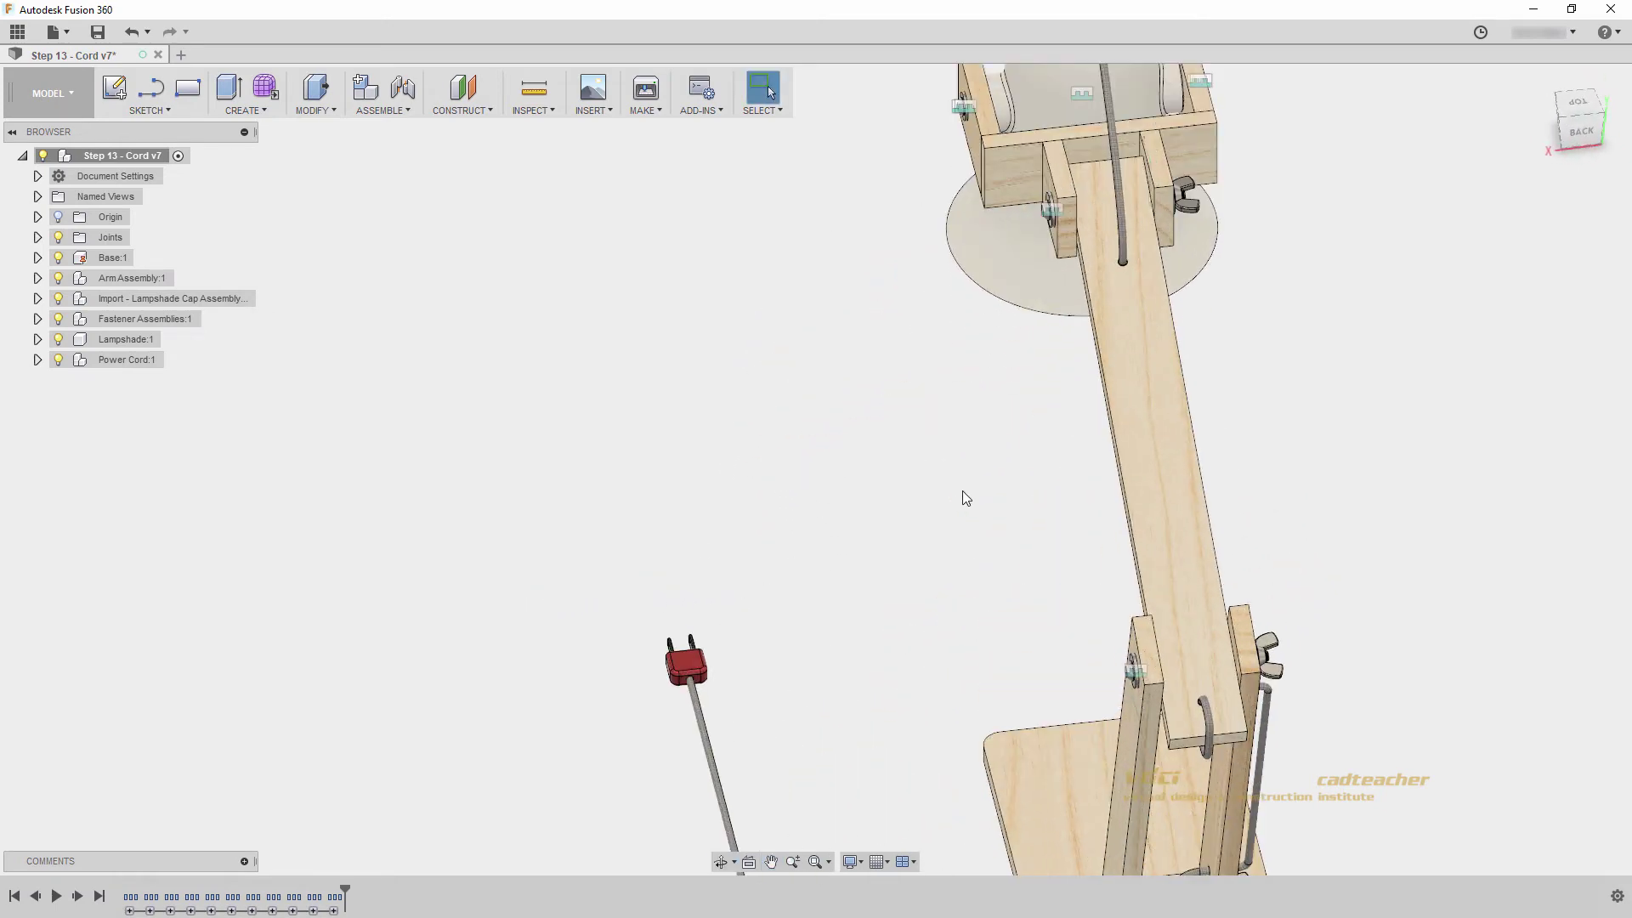
middle_click_drag(966, 495, 1068, 434, "shift")
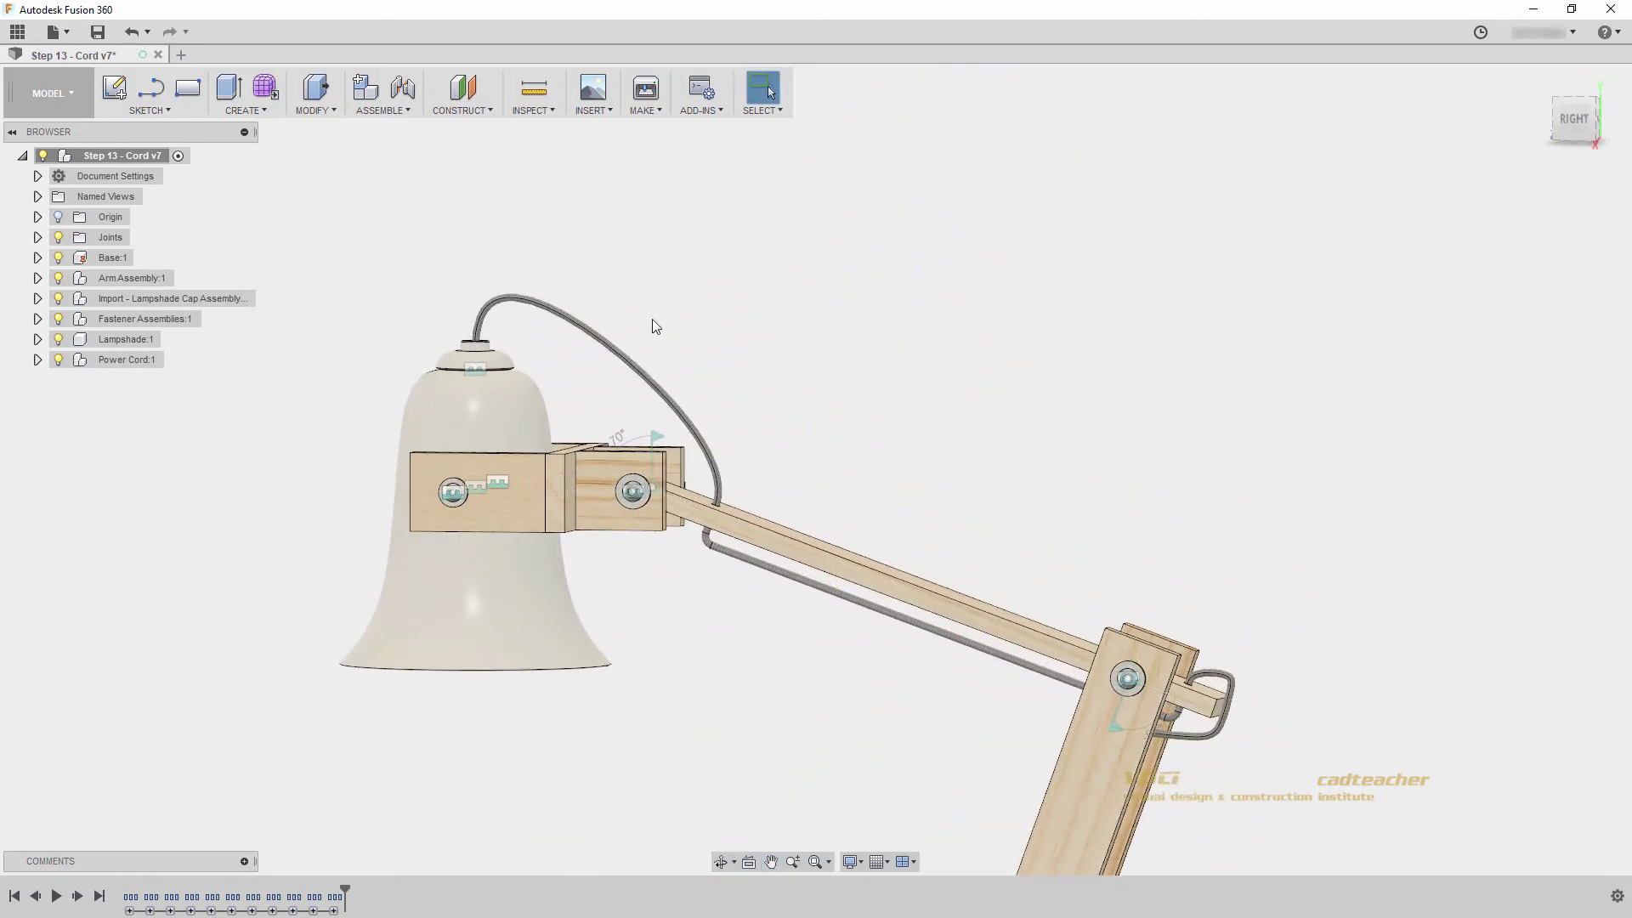
scroll(1022, 582, "up", 5)
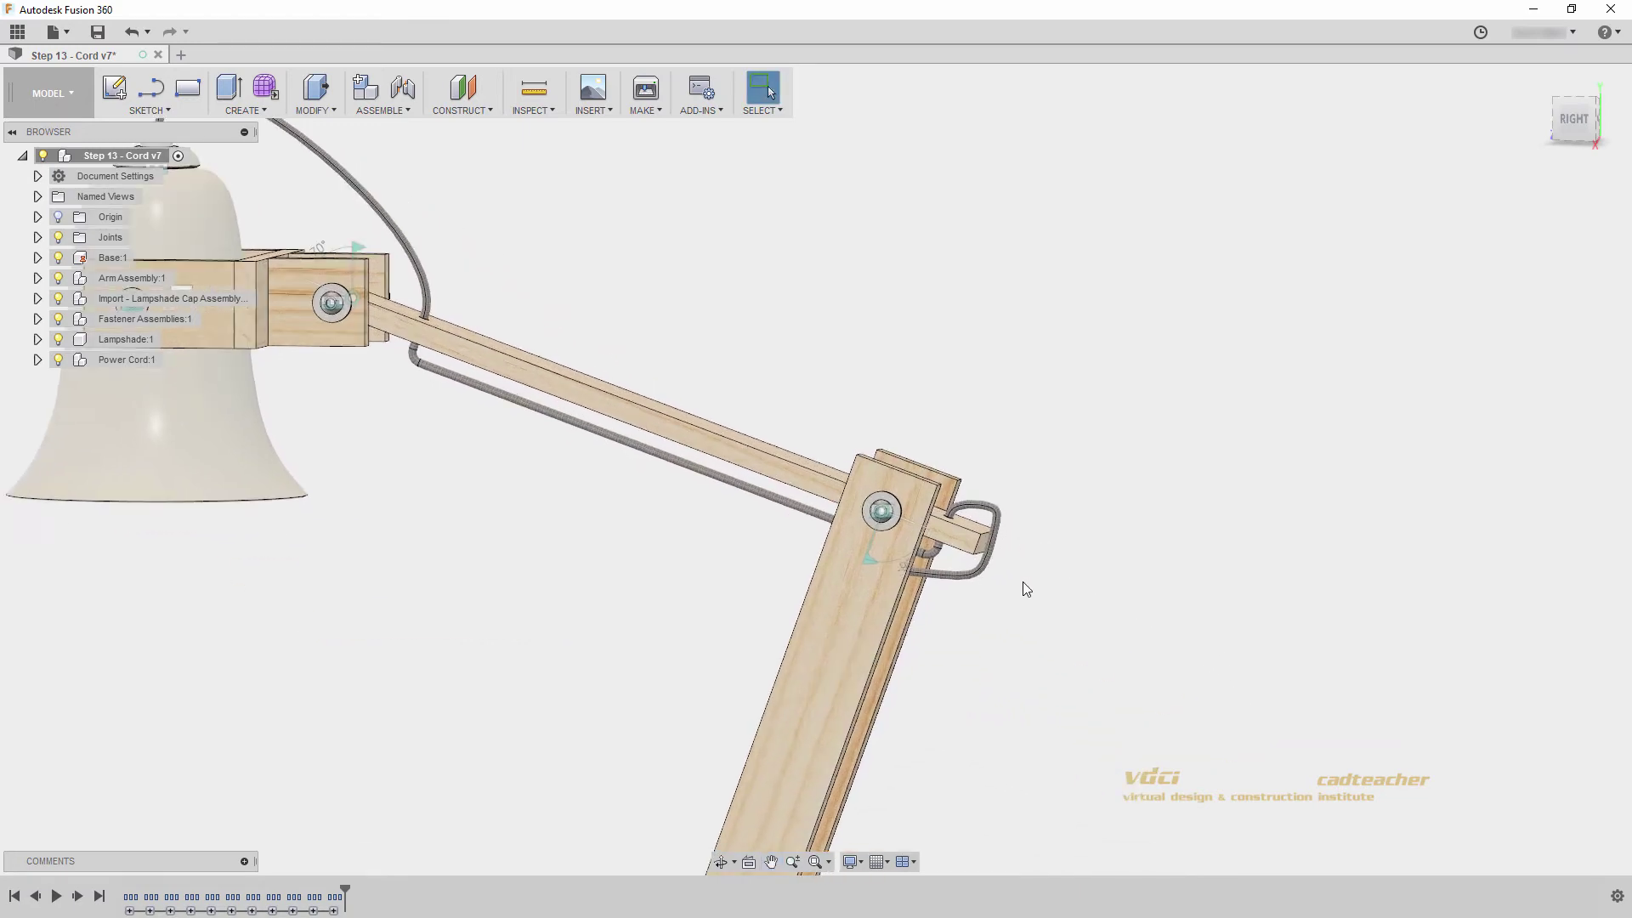
middle_click_drag(1017, 585, 936, 514, "shift")
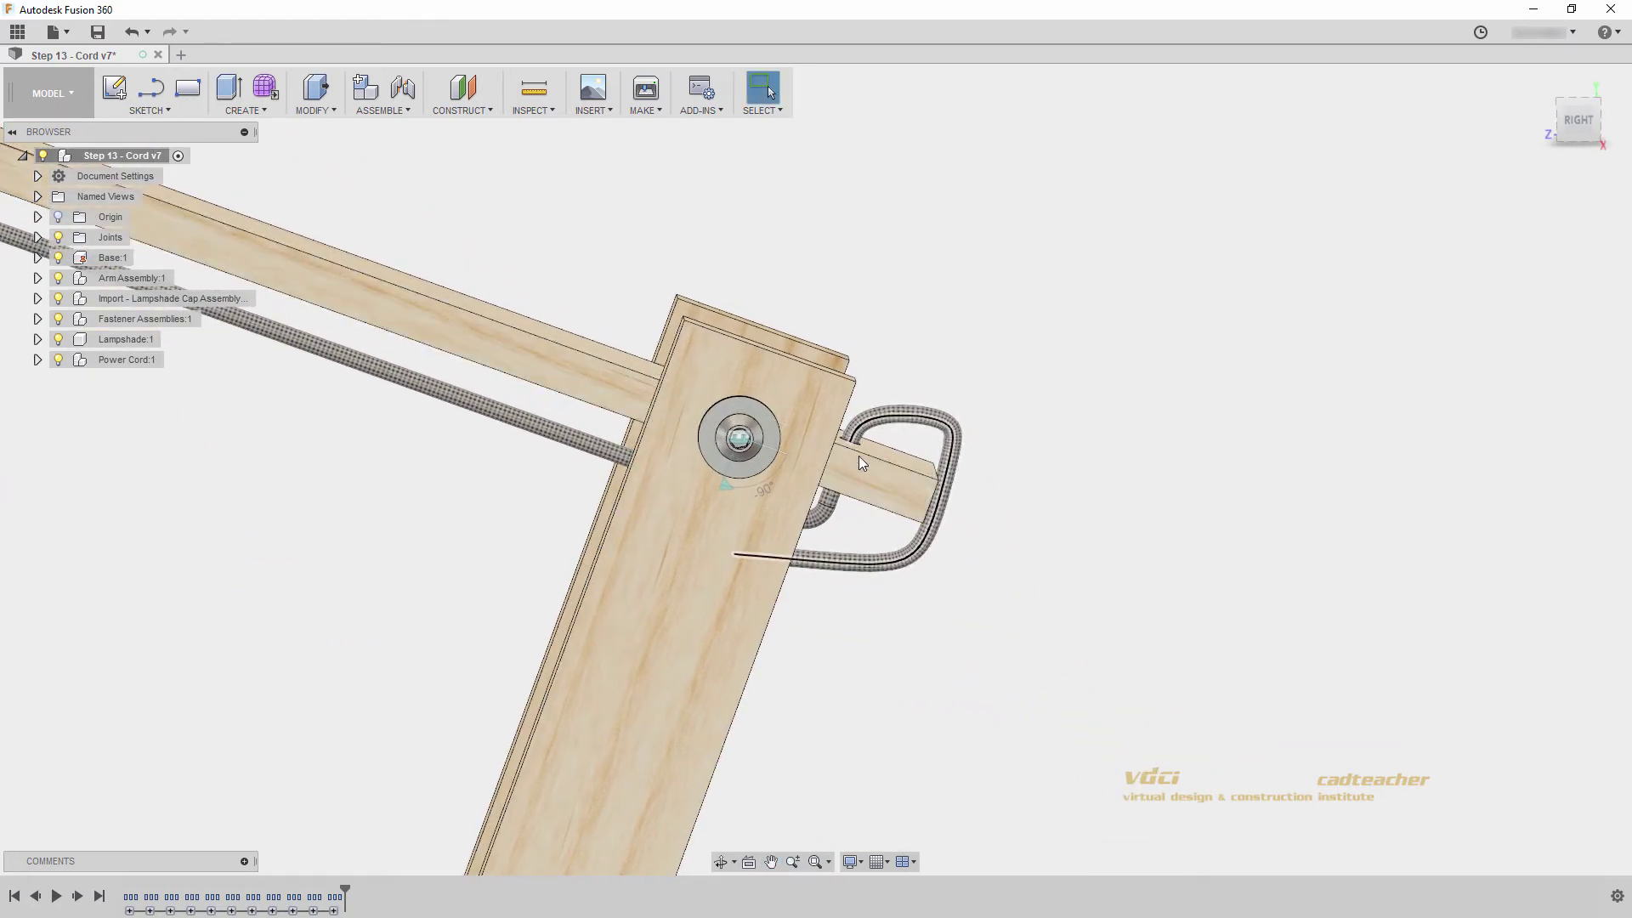
scroll(837, 677, "down", 2)
scroll(838, 681, "down", 4)
middle_click_drag(823, 644, 746, 566, "shift")
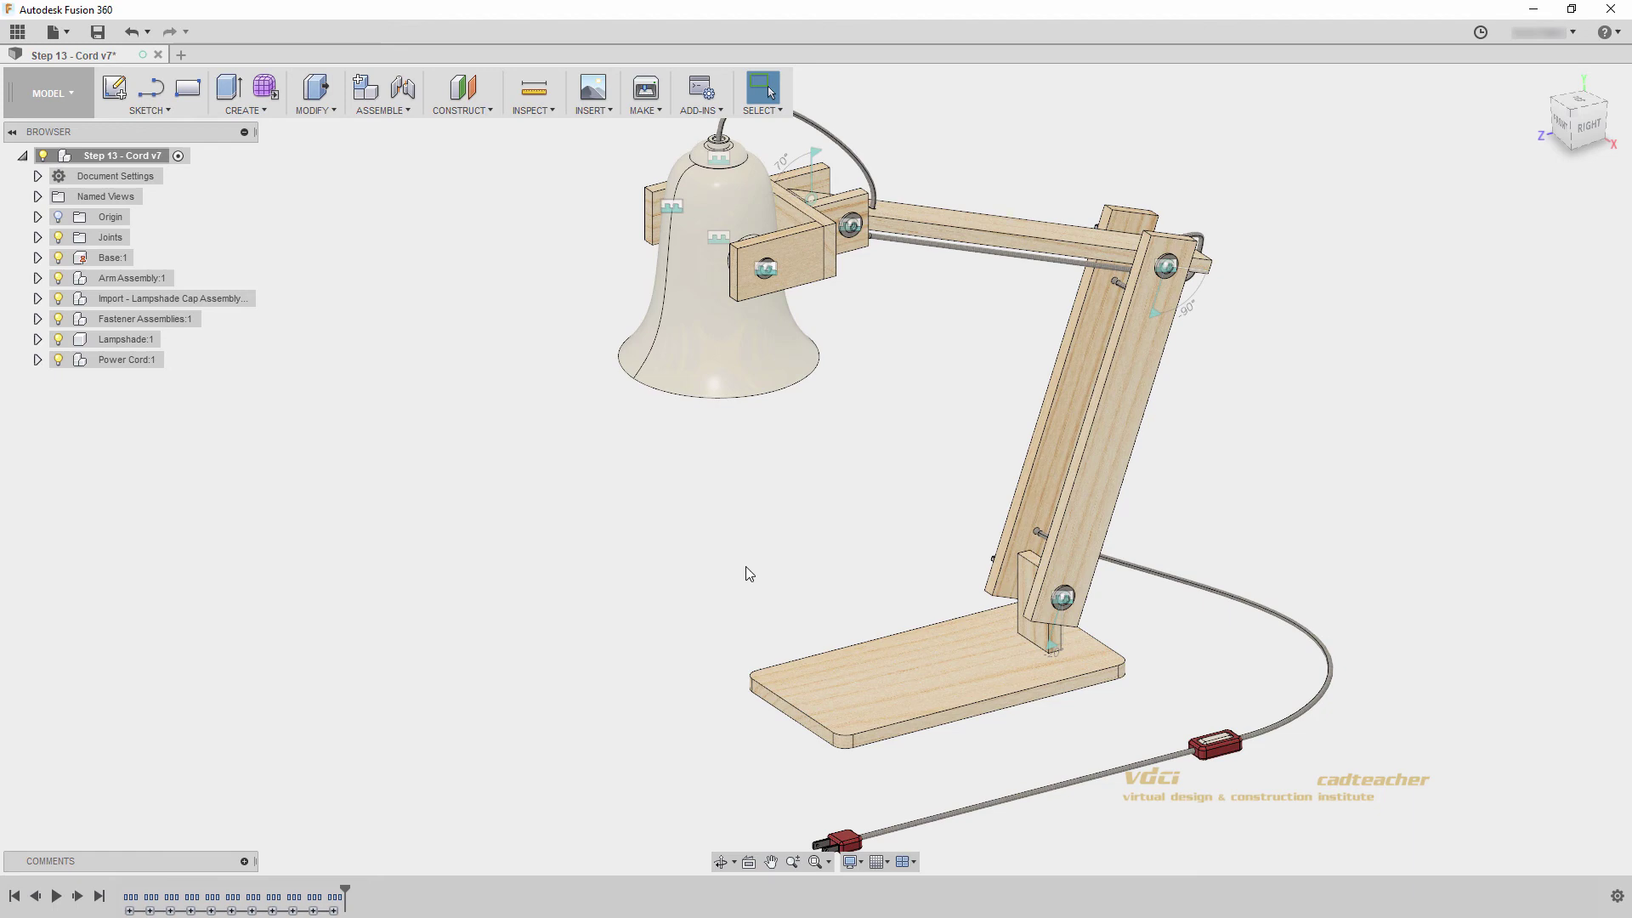
- Restore the user parameters to a part thickness (t) of 15 mm and a part width (w) of 30 mm, and return to the home view
left_click(331, 106)
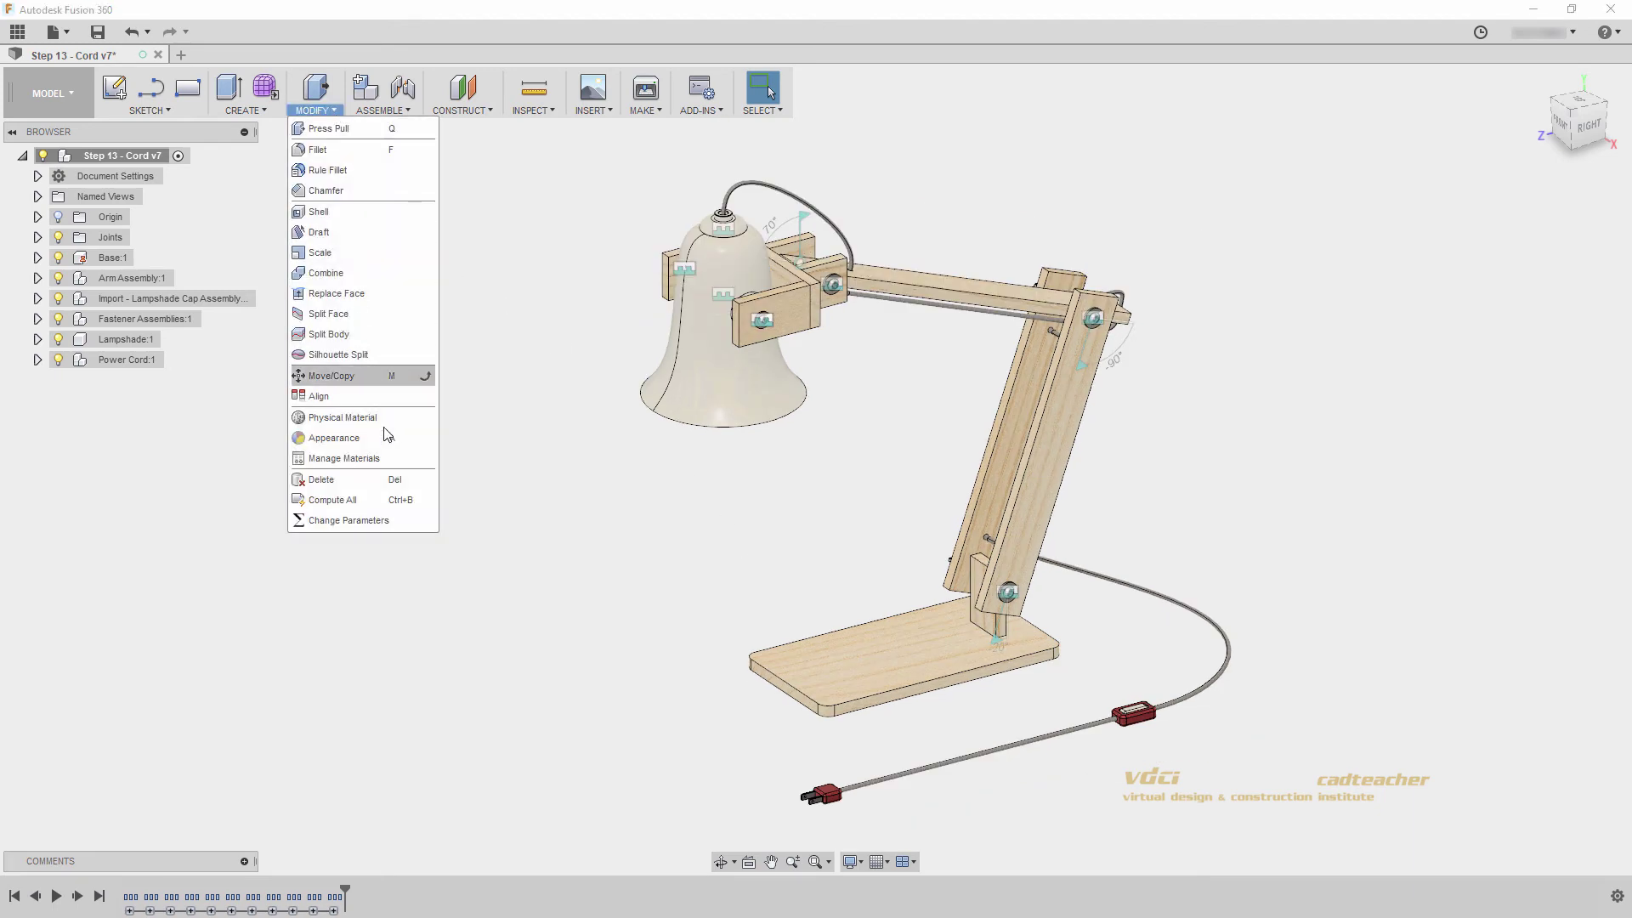
left_click(376, 520)
left_click(522, 332)
left_click(522, 333)
type("1")
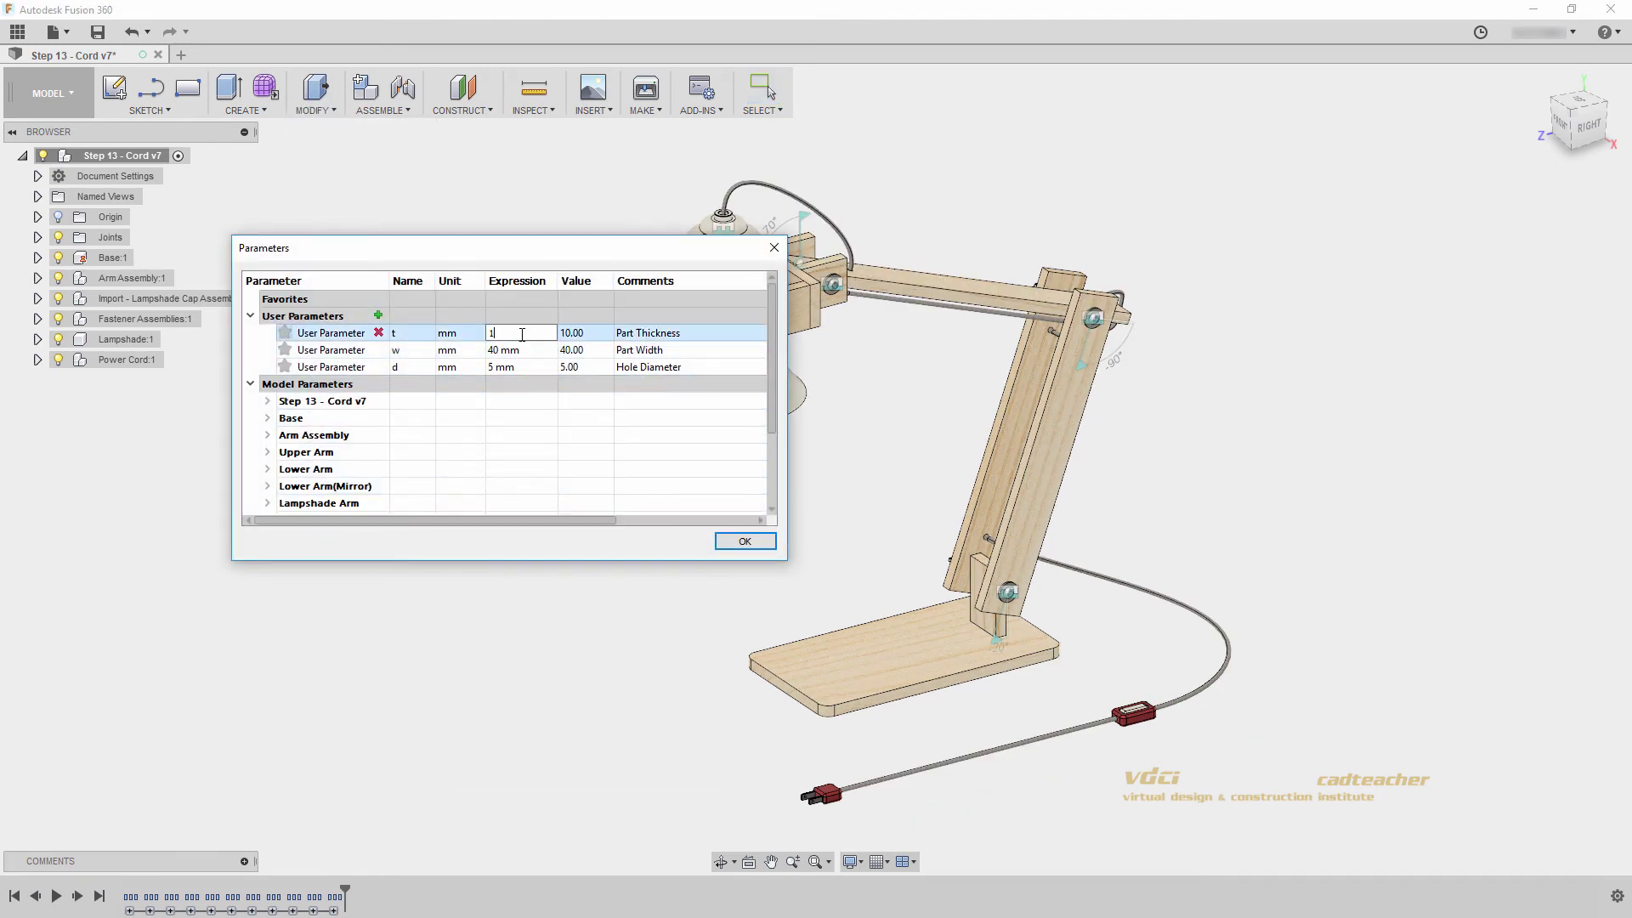
type("5")
key("Return")
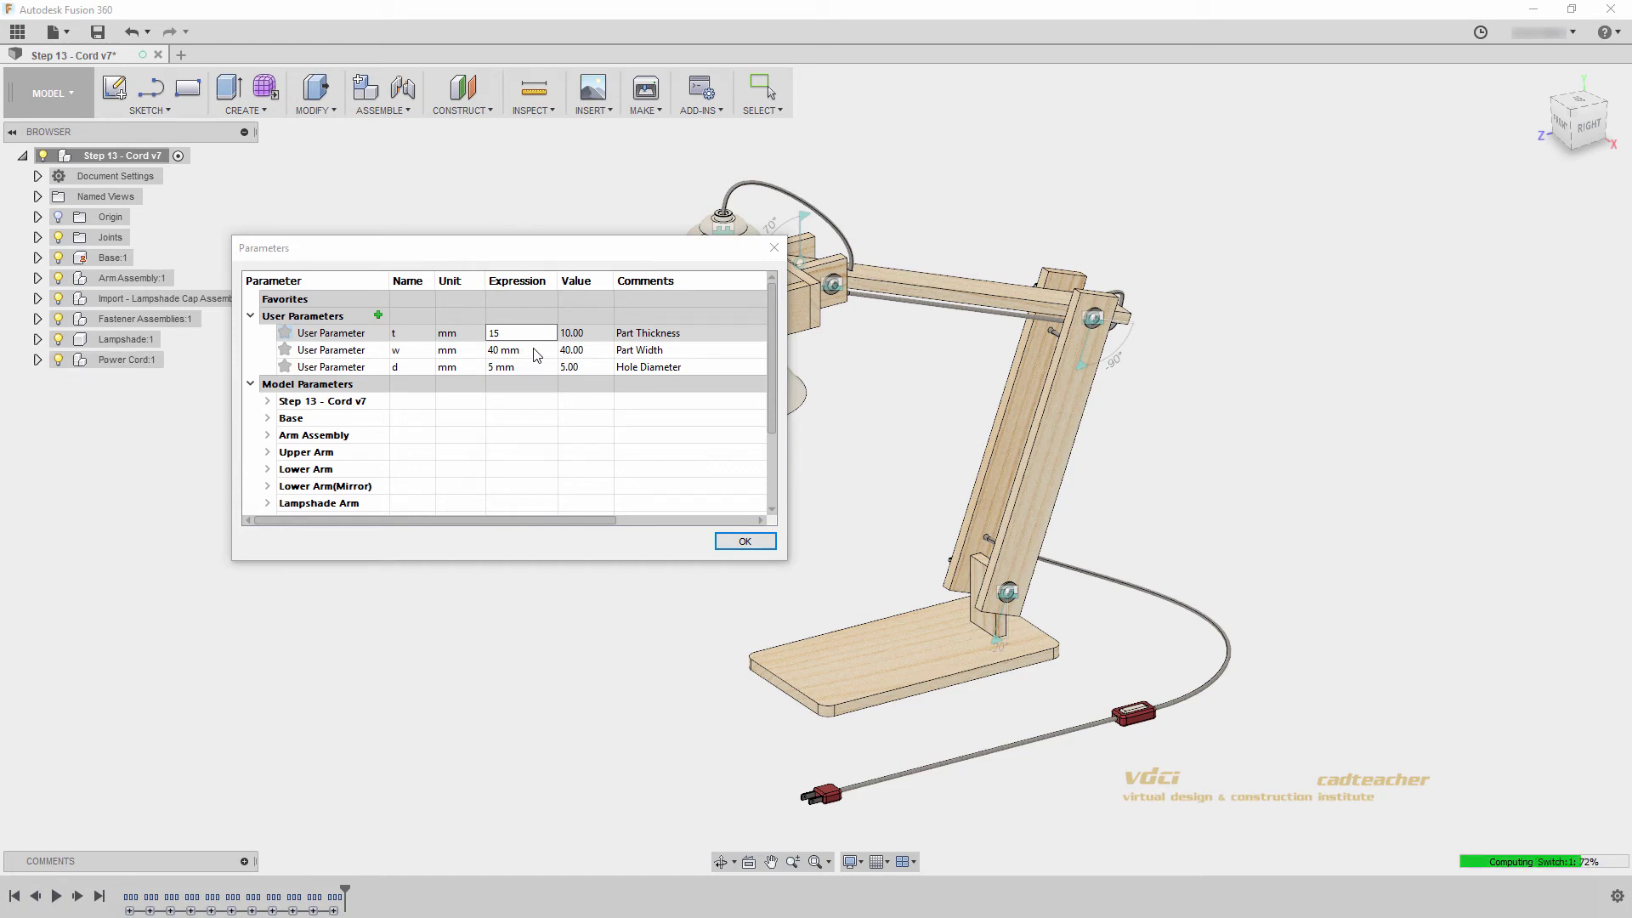
left_click(536, 355)
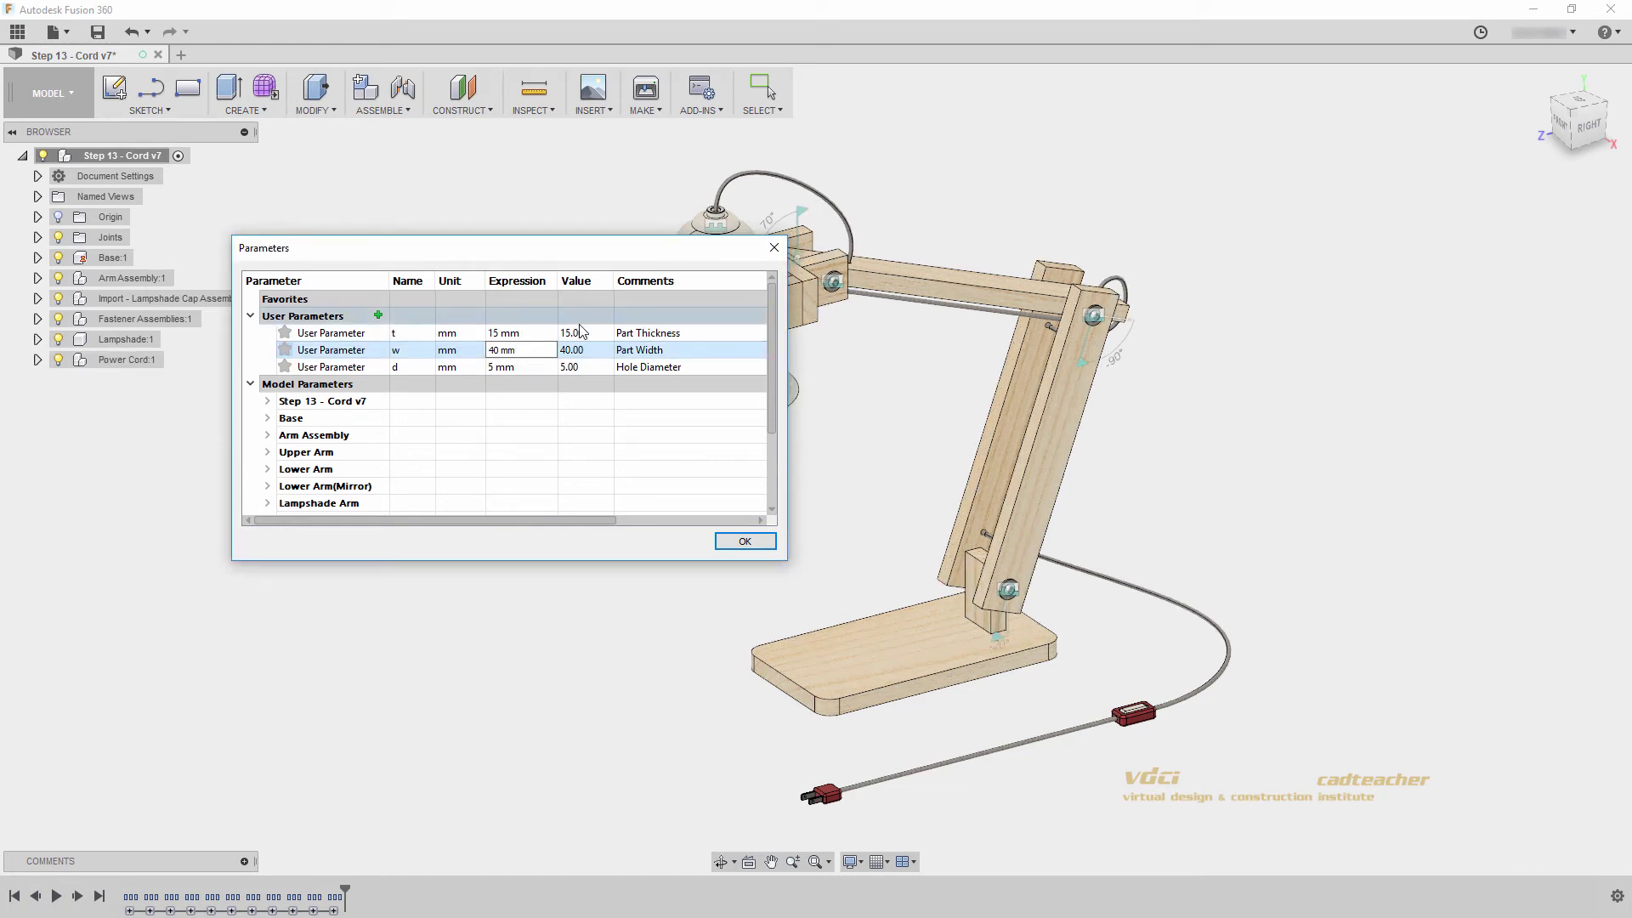
left_click(506, 351)
type("30")
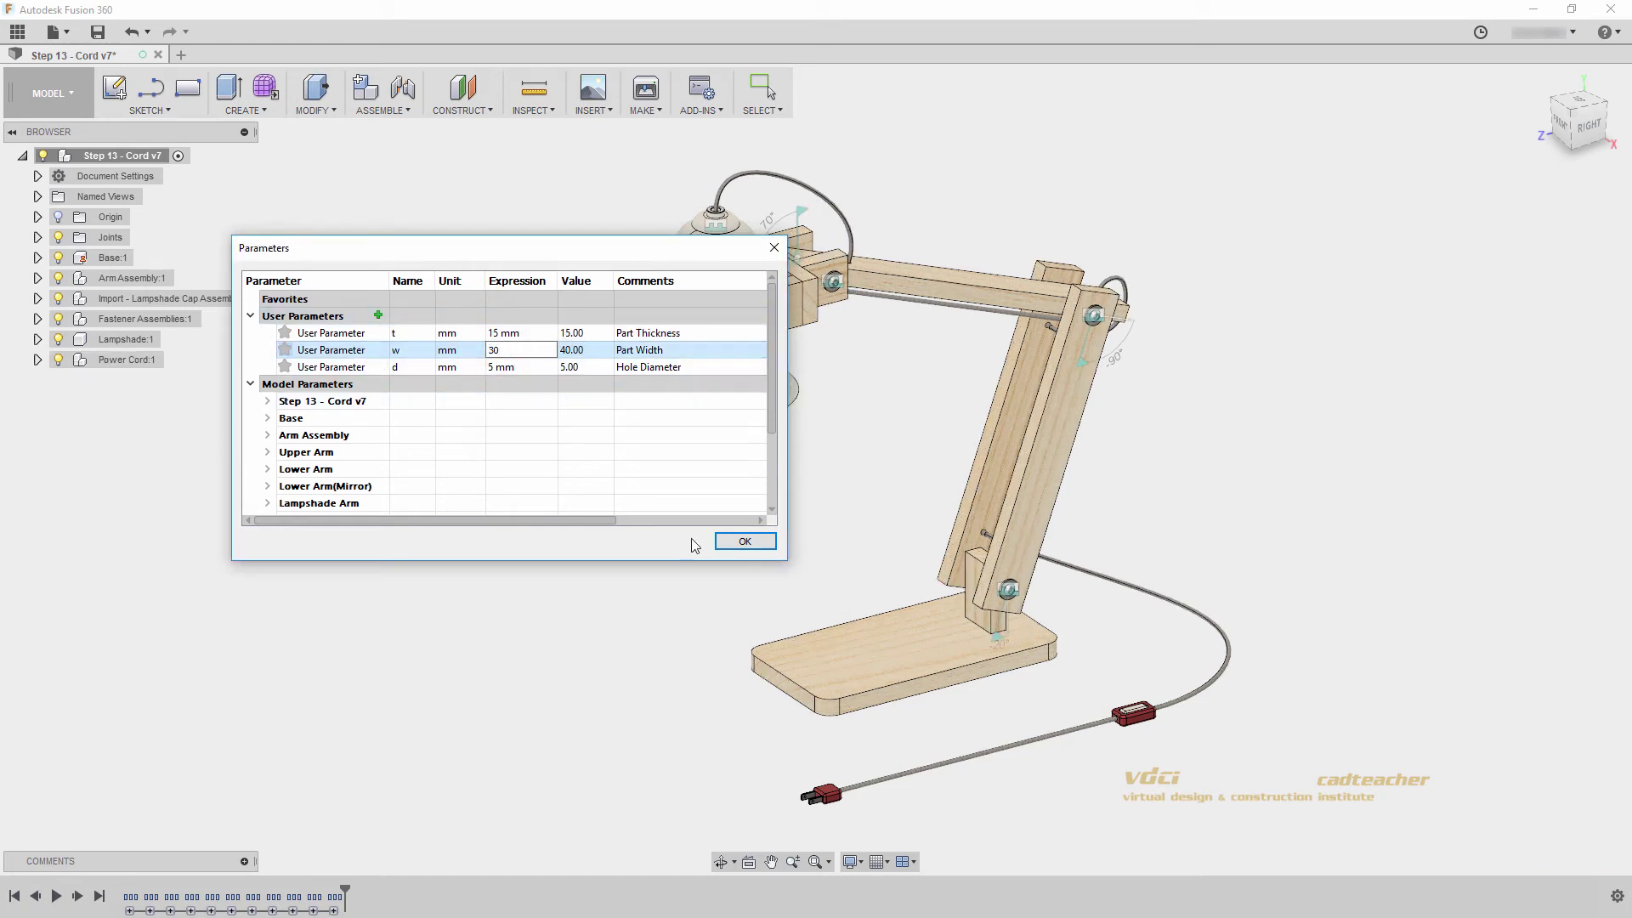
left_click(718, 543)
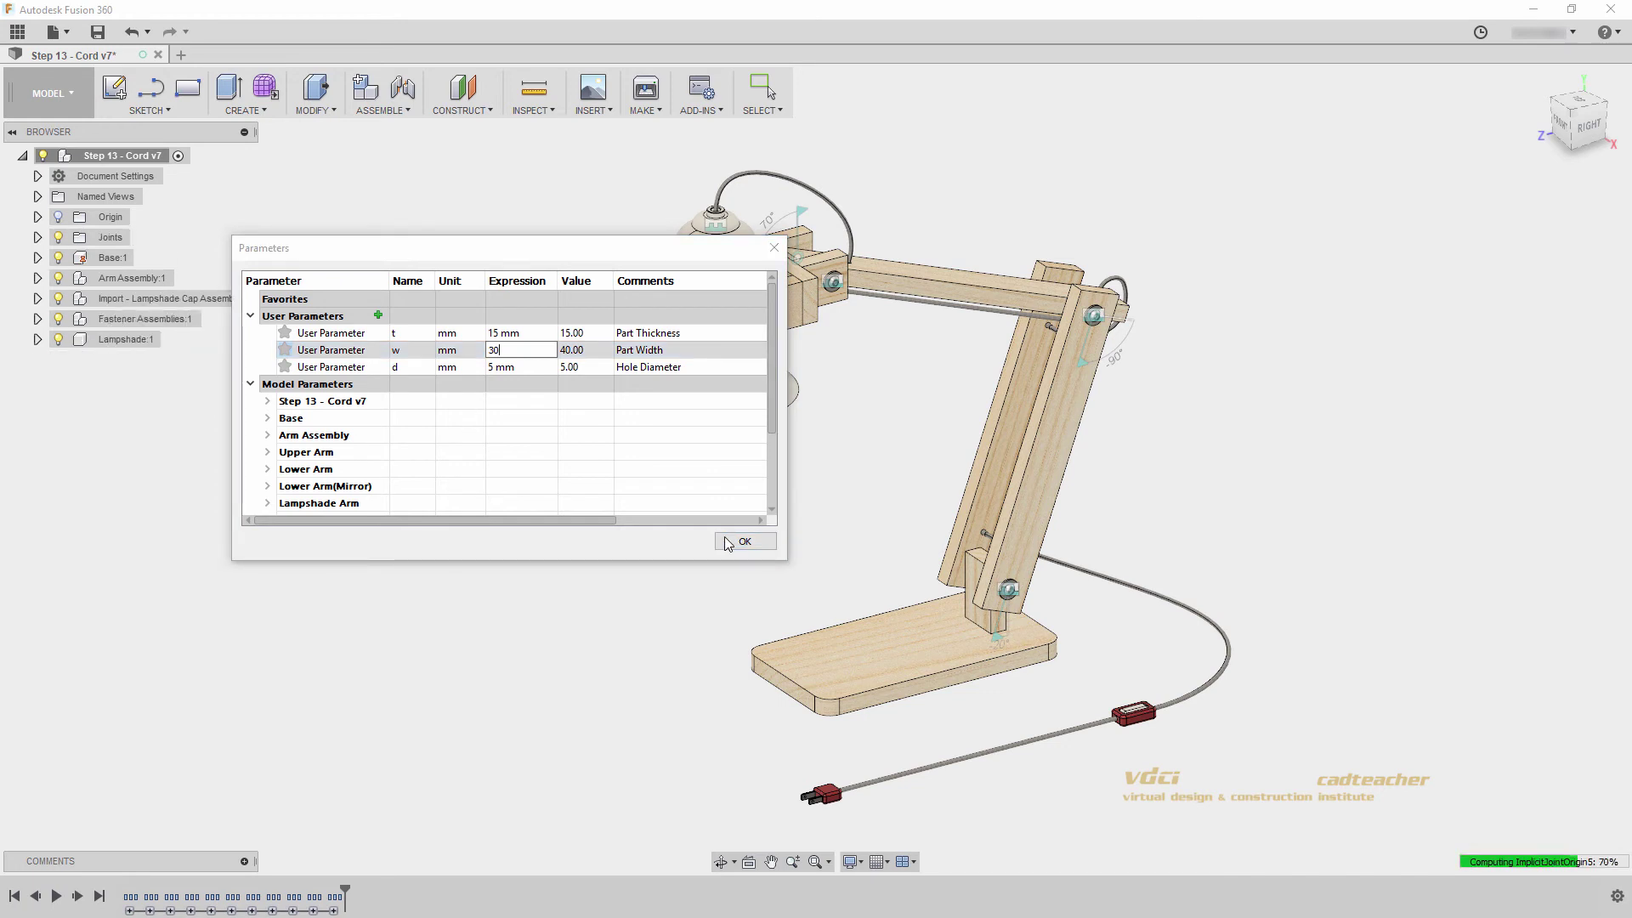
left_click(736, 542)
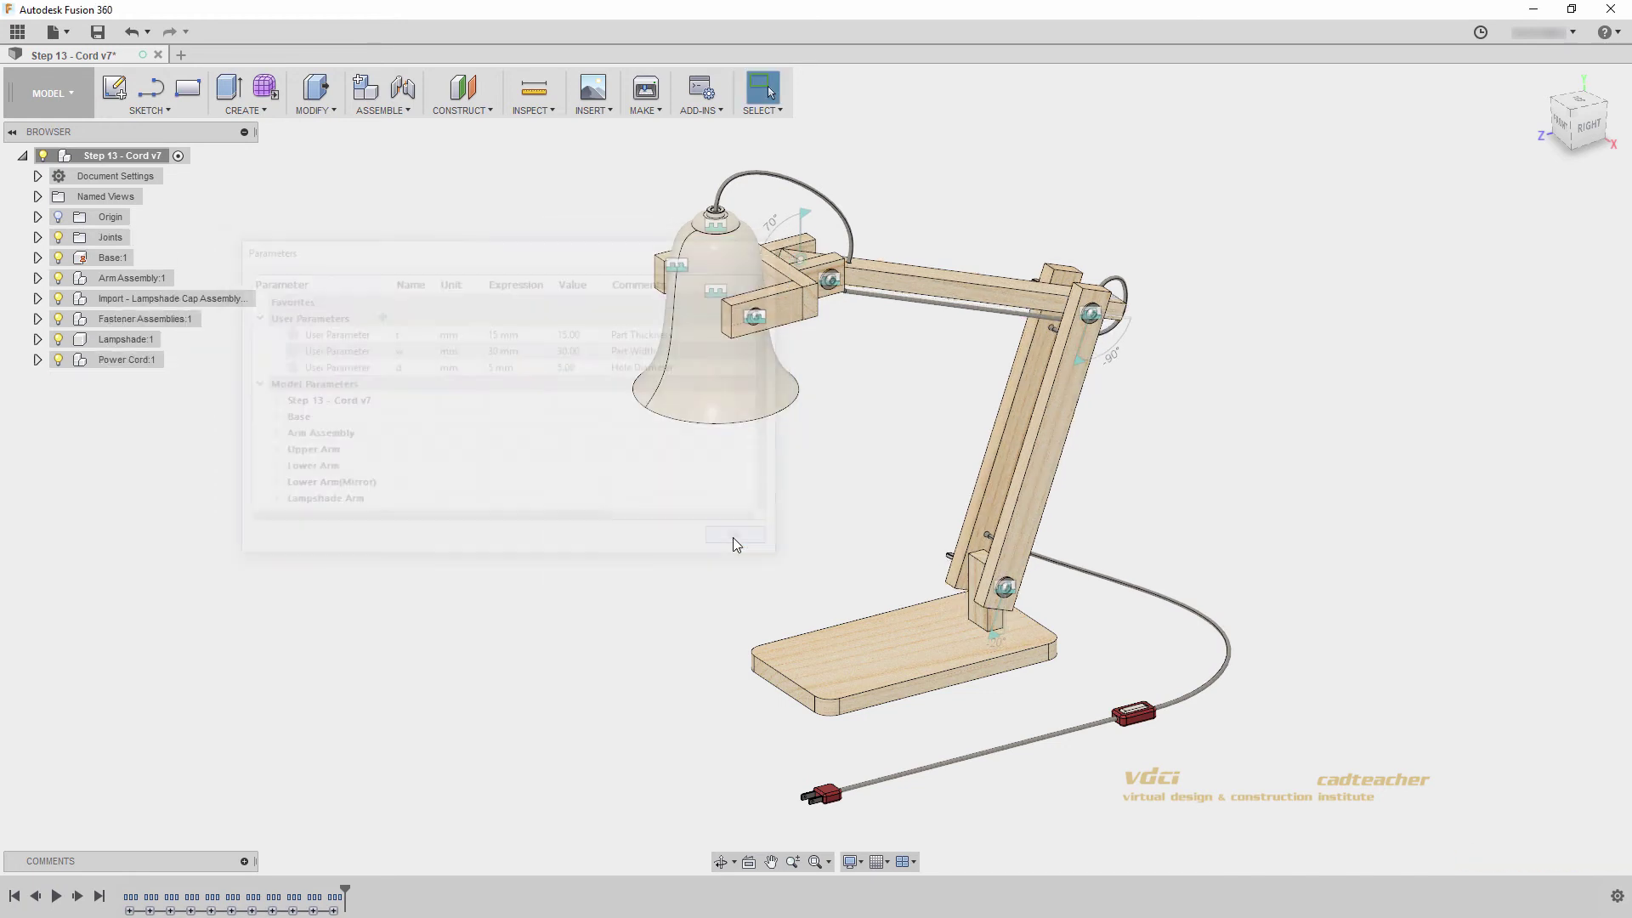
left_click(1540, 81)
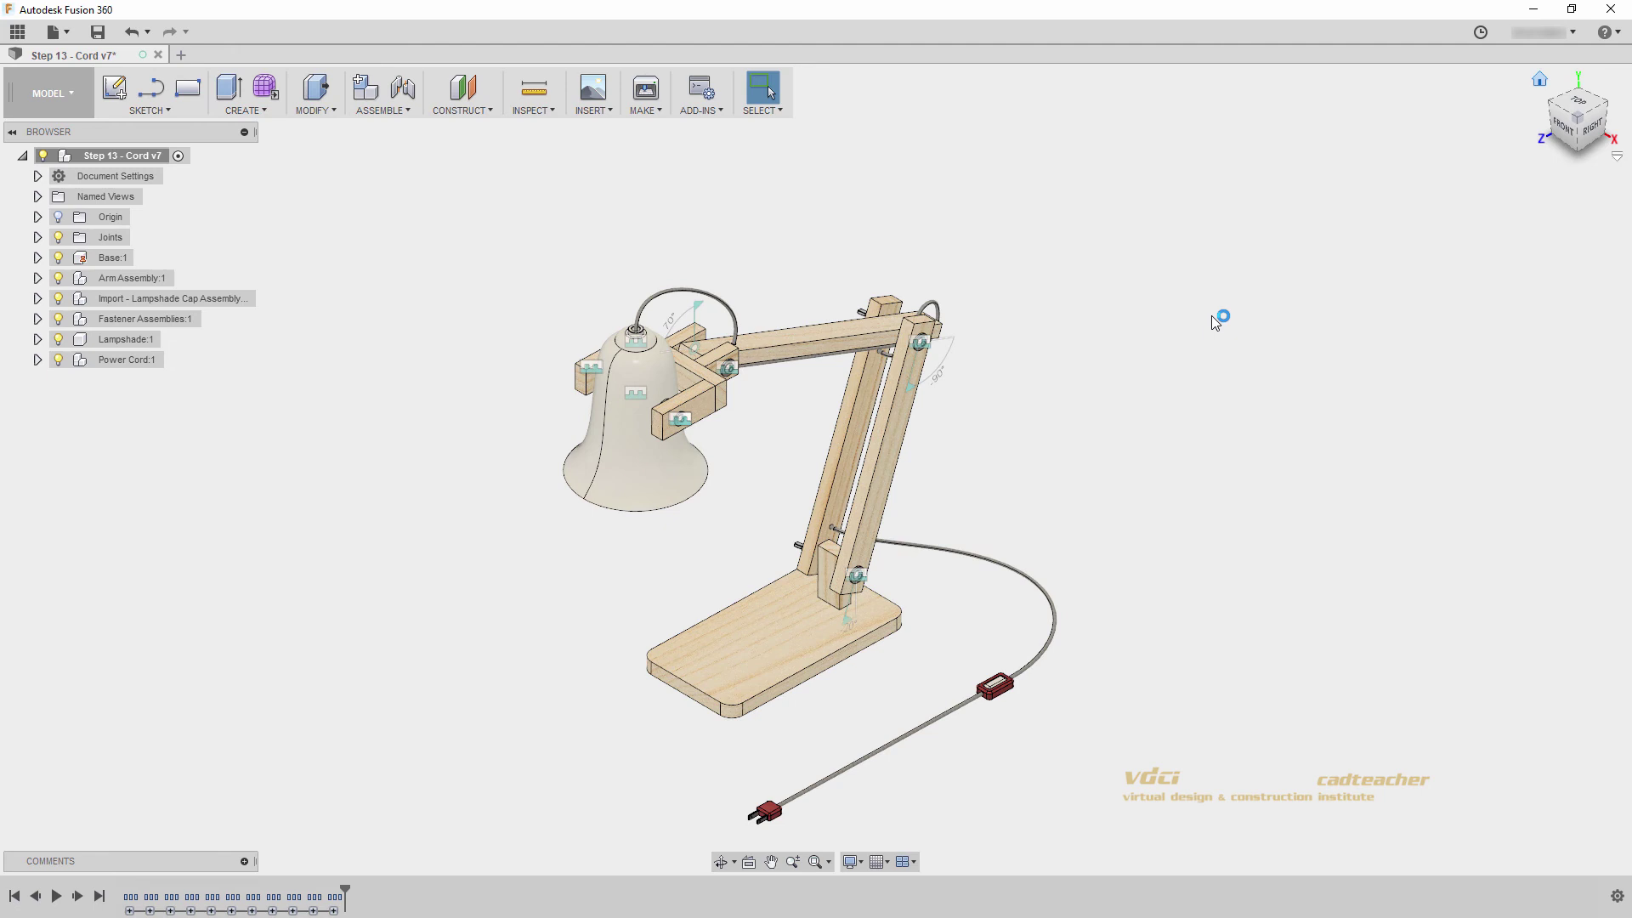
middle_click_drag(1083, 389, 1094, 324)
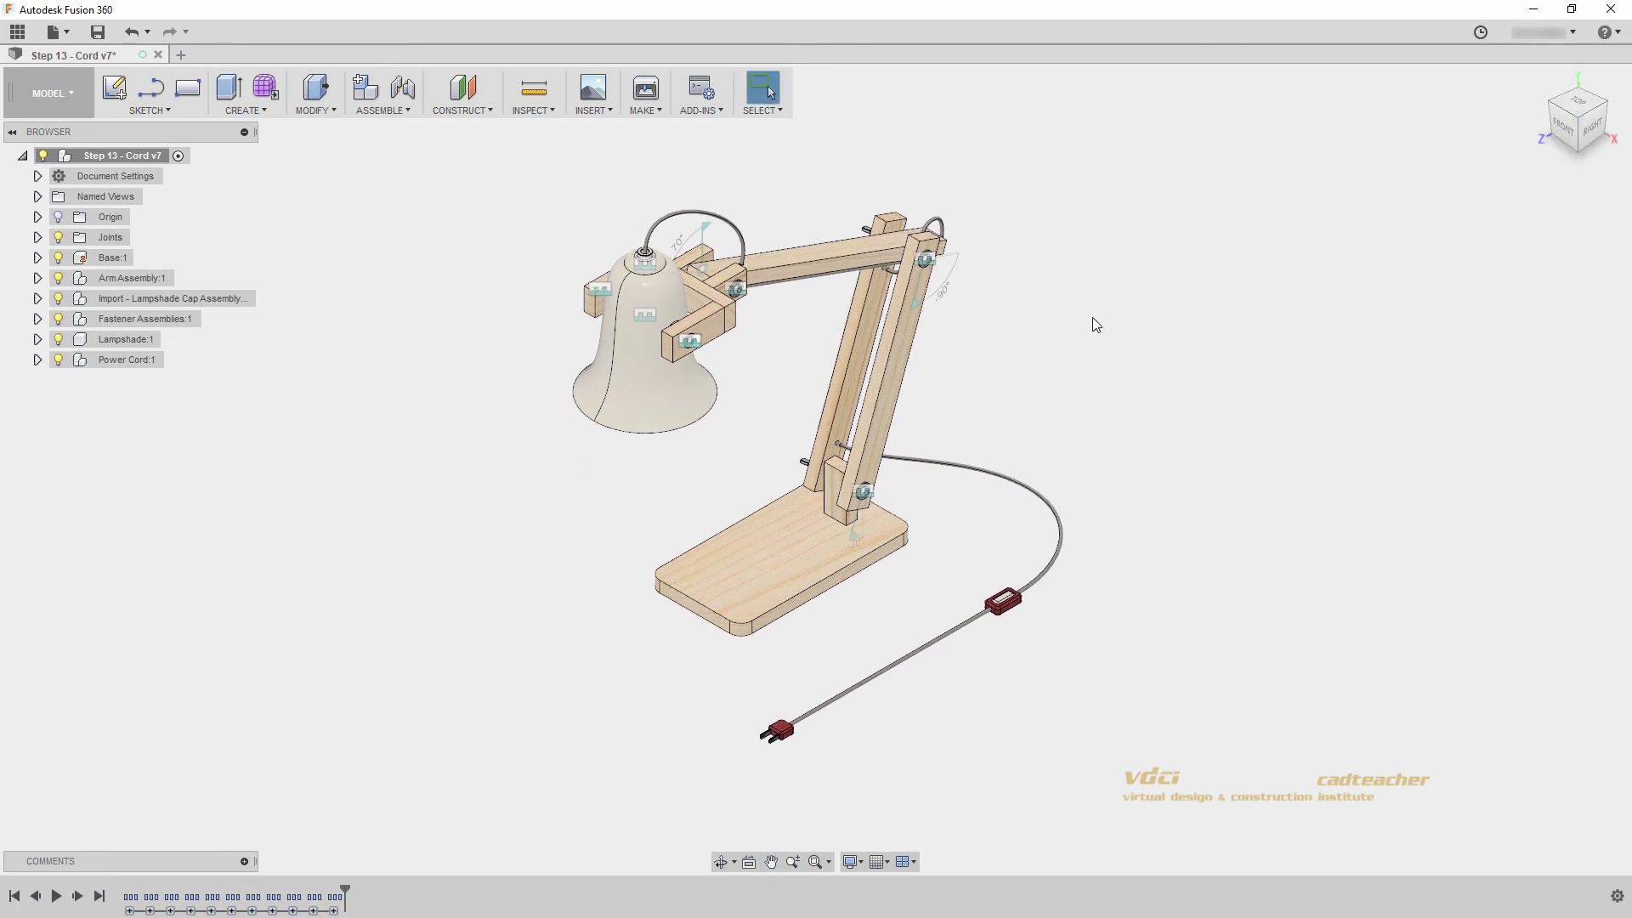